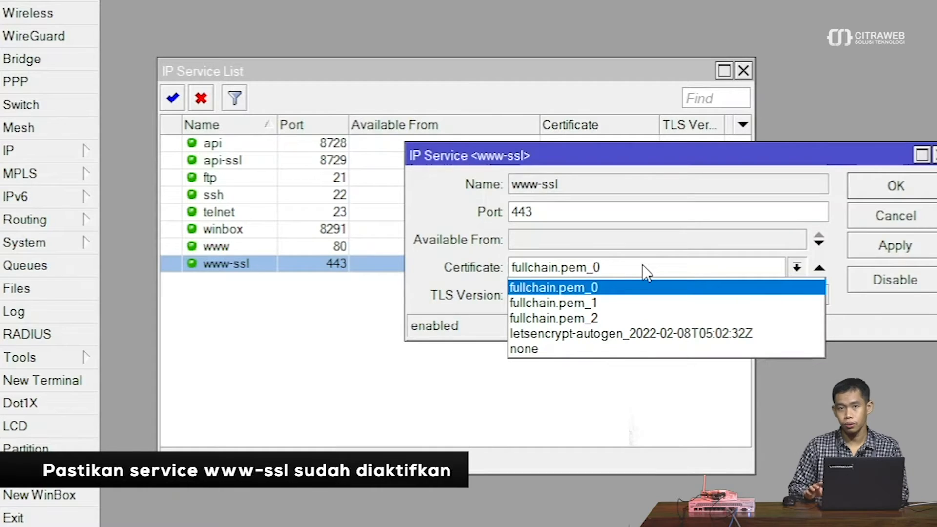
# - Set the www-ssl service certificate to fullchain.pem_0, save it, and close the IP Service List
pyautogui.click(648, 271)
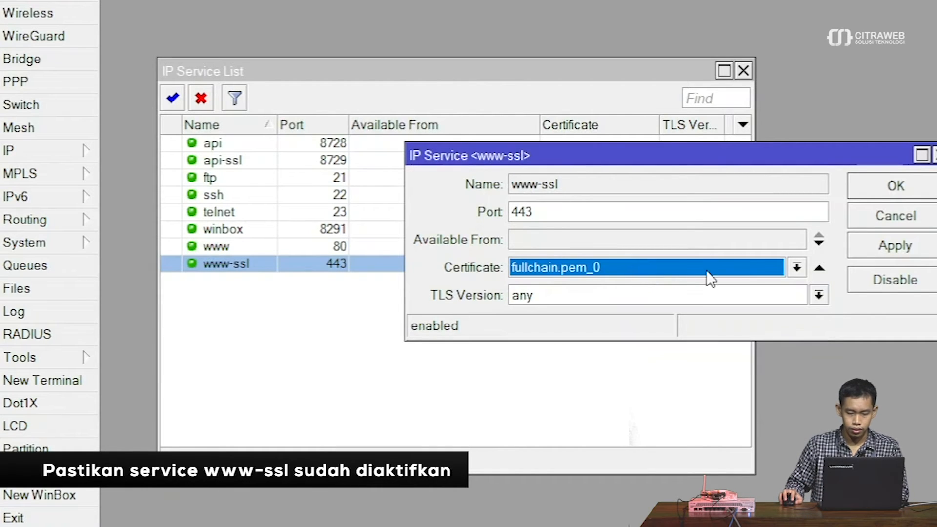
pyautogui.click(867, 218)
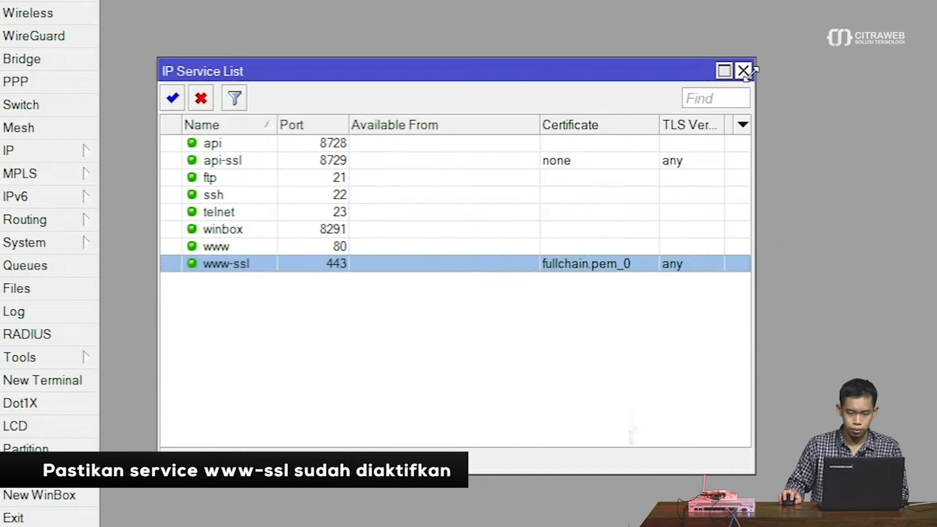
pyautogui.click(750, 73)
# - Check the three fullchain certificates in System > Certificates, then close the list
pyautogui.click(87, 247)
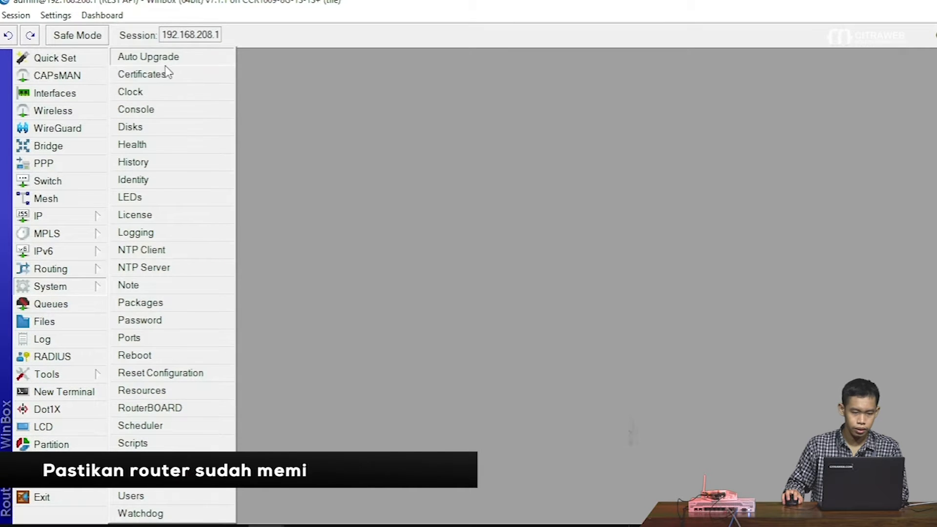
pyautogui.click(168, 73)
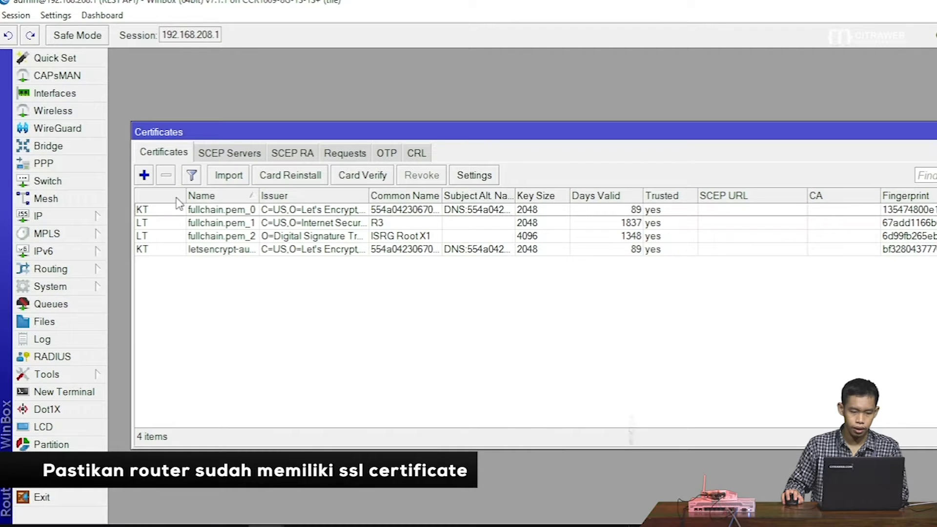
pyautogui.click(184, 215)
pyautogui.keyDown('shift'); pyautogui.click(193, 238); pyautogui.keyUp('shift')
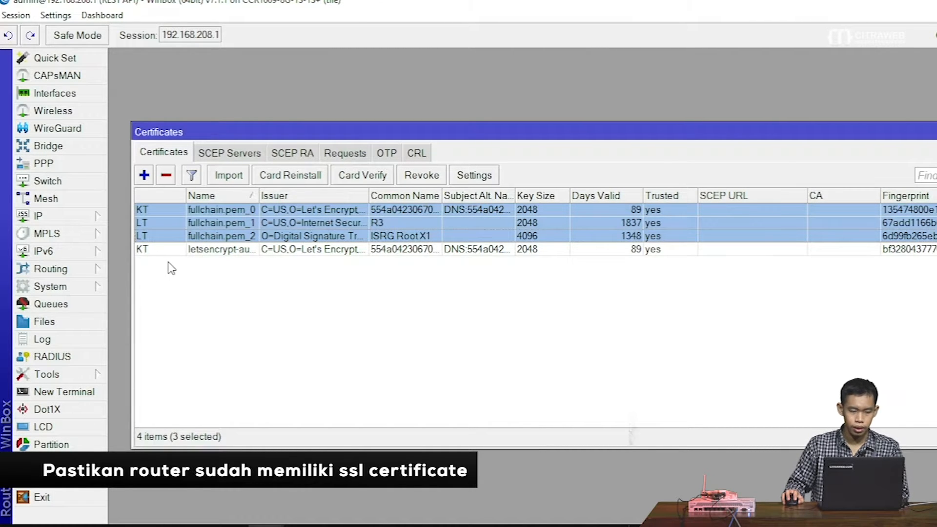
pyautogui.press('Escape')
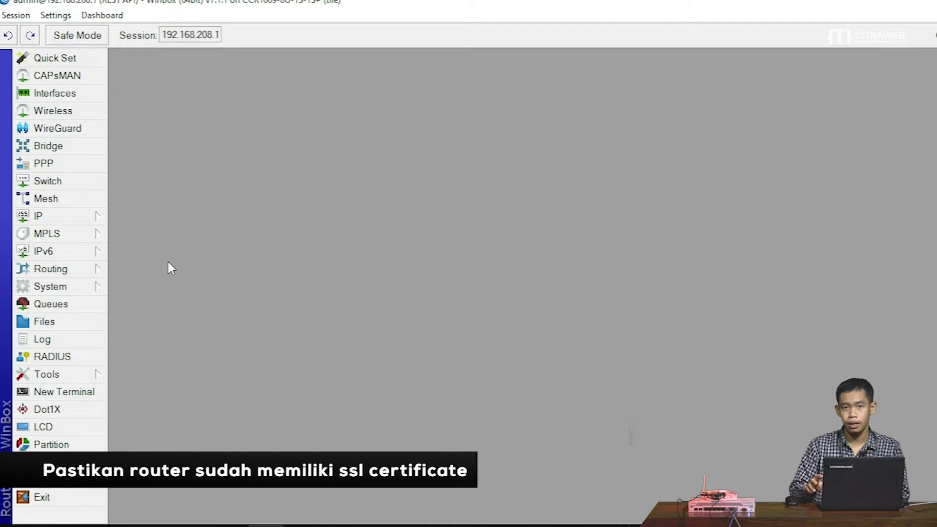
pyautogui.click(100, 216)
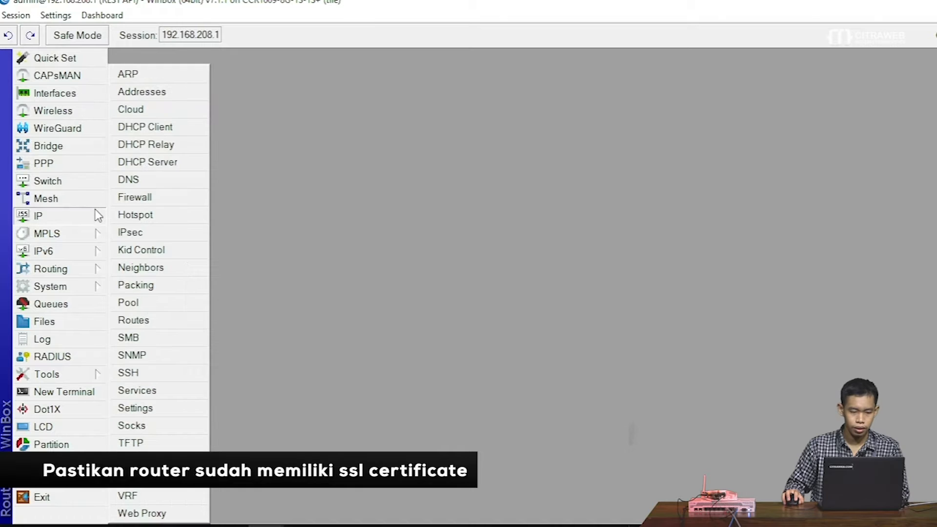
pyautogui.click(163, 100)
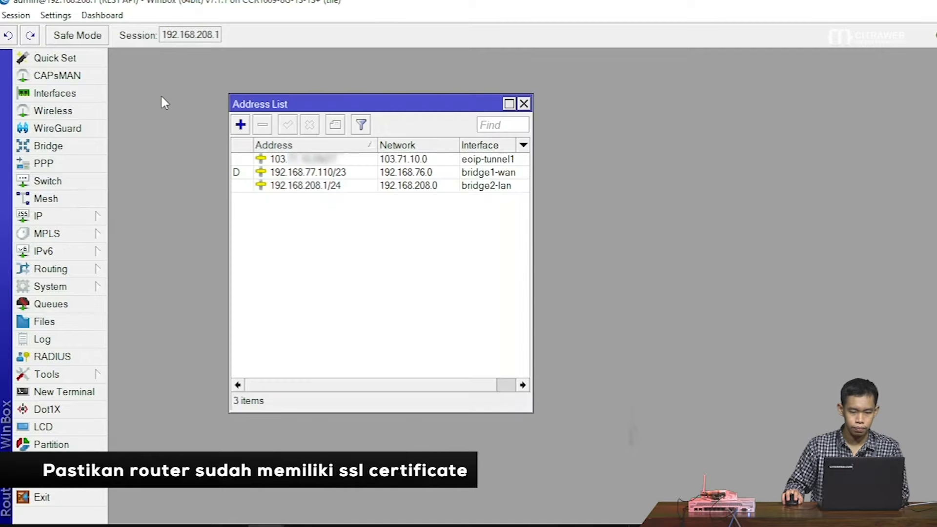
pyautogui.click(299, 164)
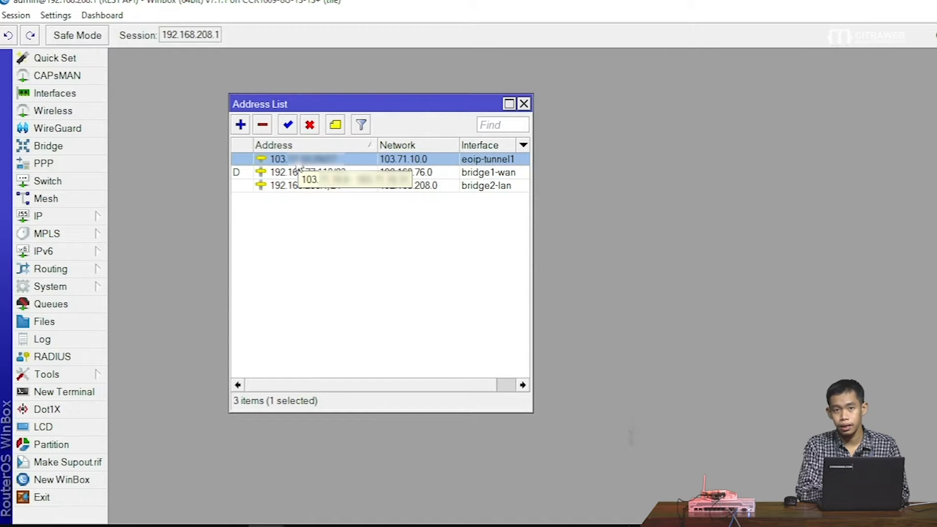
pyautogui.moveTo(373, 104); pyautogui.dragTo(257, 62)
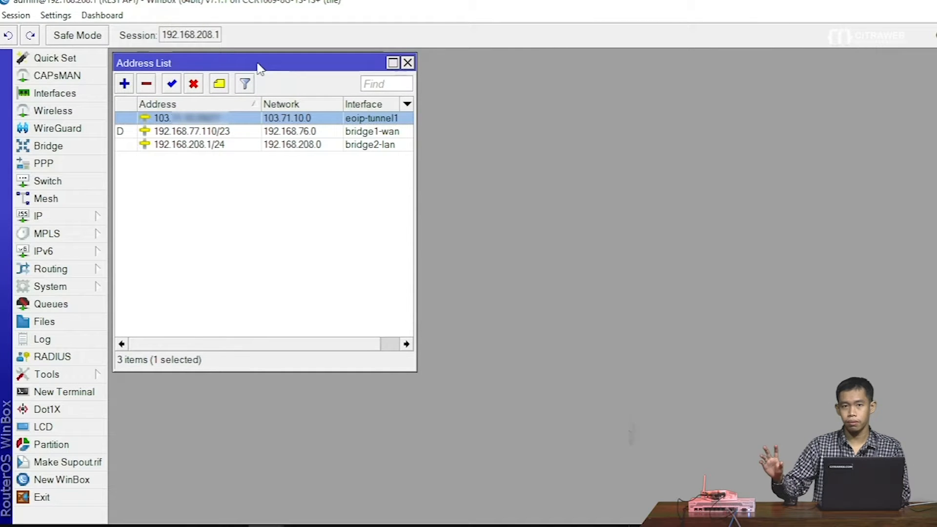
pyautogui.click(98, 222)
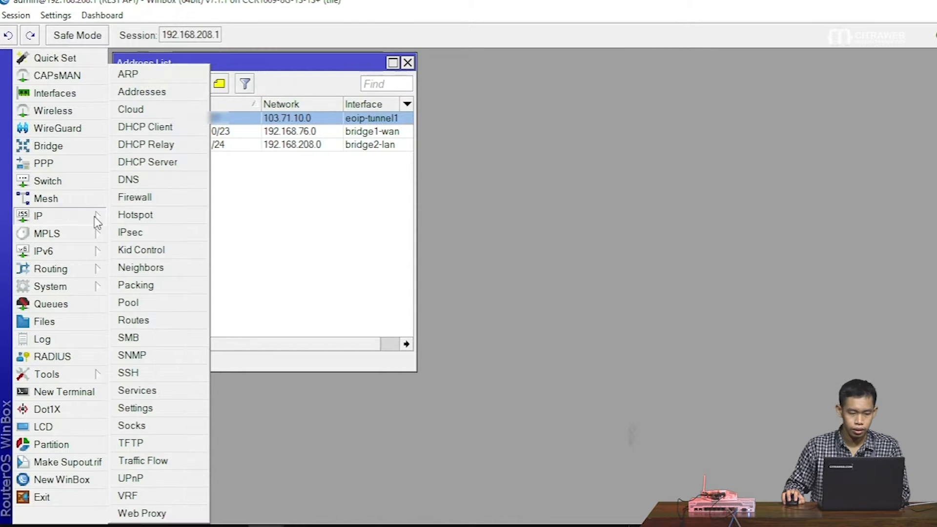
pyautogui.click(144, 198)
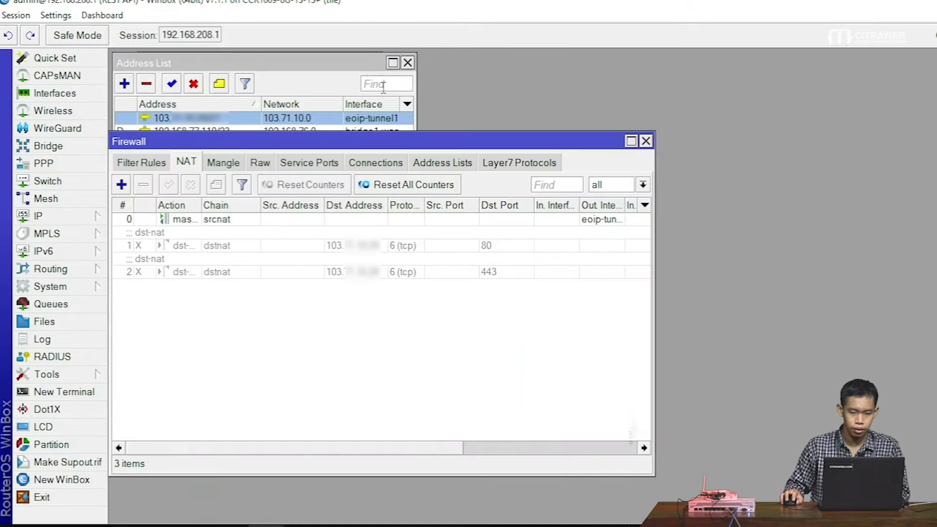
pyautogui.click(408, 63)
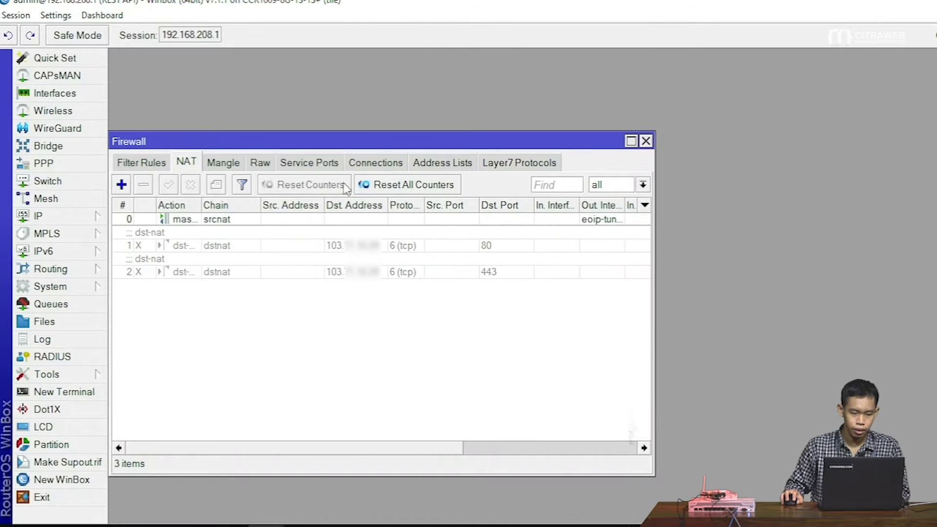
pyautogui.click(270, 248)
pyautogui.click(504, 273)
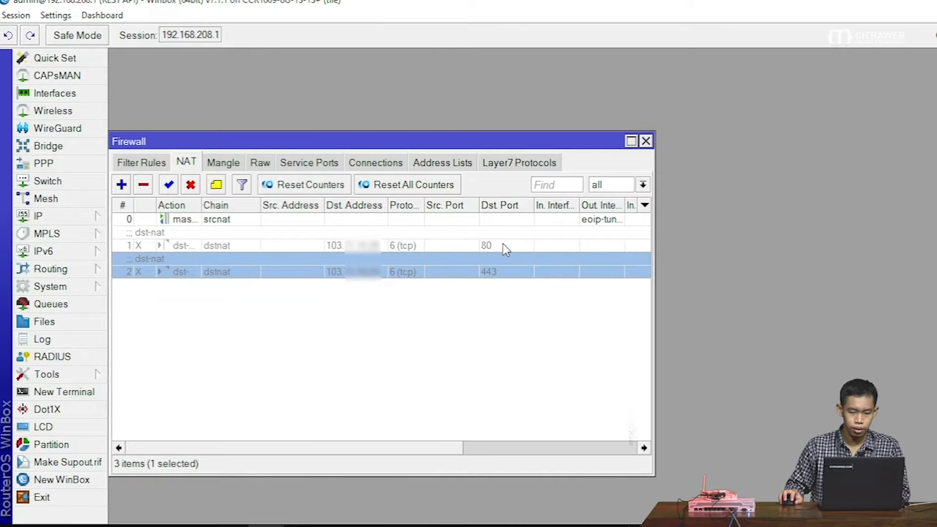
pyautogui.click(505, 247)
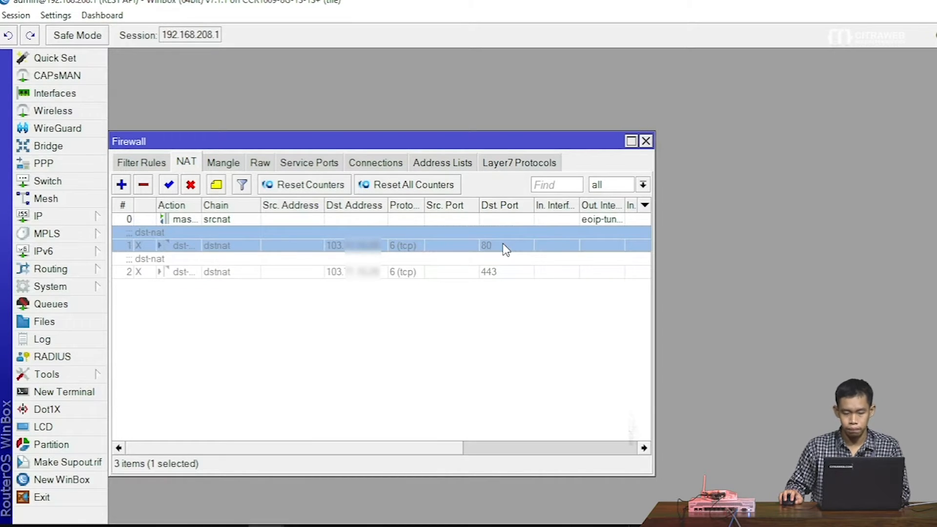
pyautogui.click(508, 312)
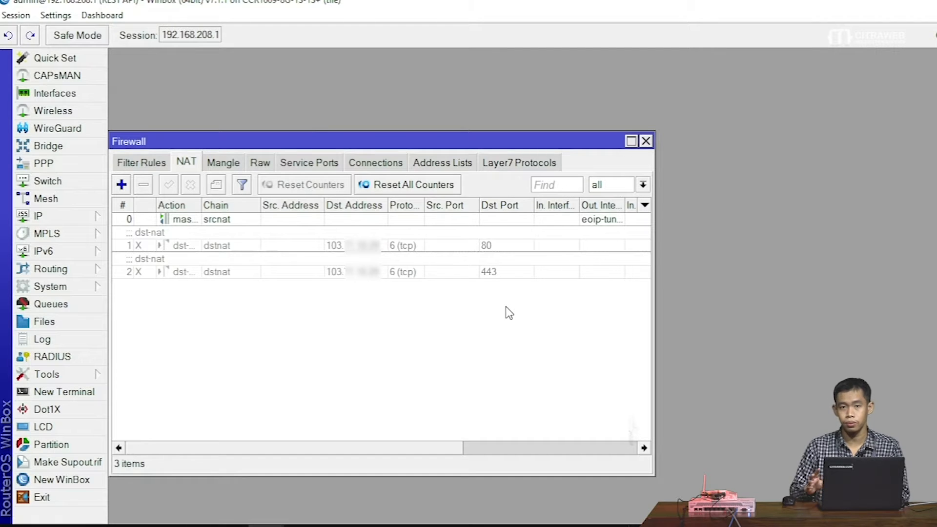
pyautogui.click(646, 141)
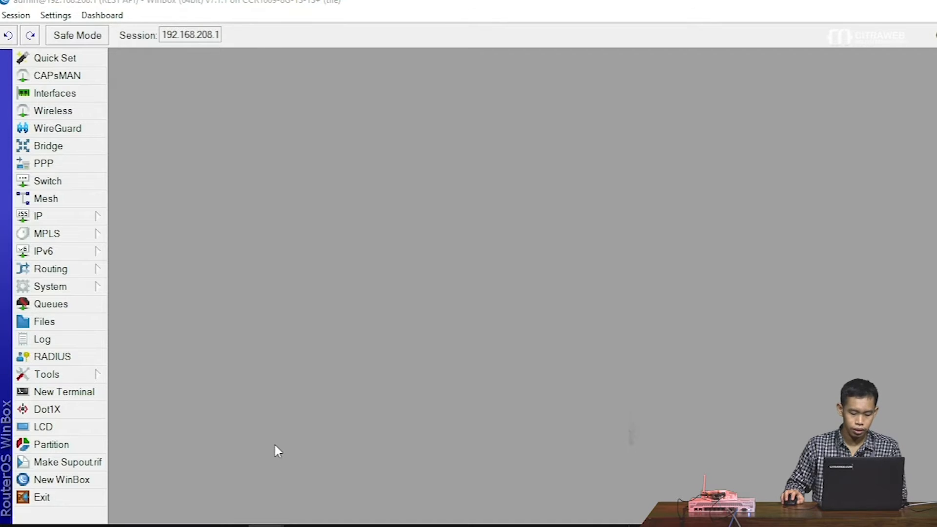
# - Launch FileZilla from the Windows start menu search
pyautogui.press('super')
pyautogui.write('ftm')
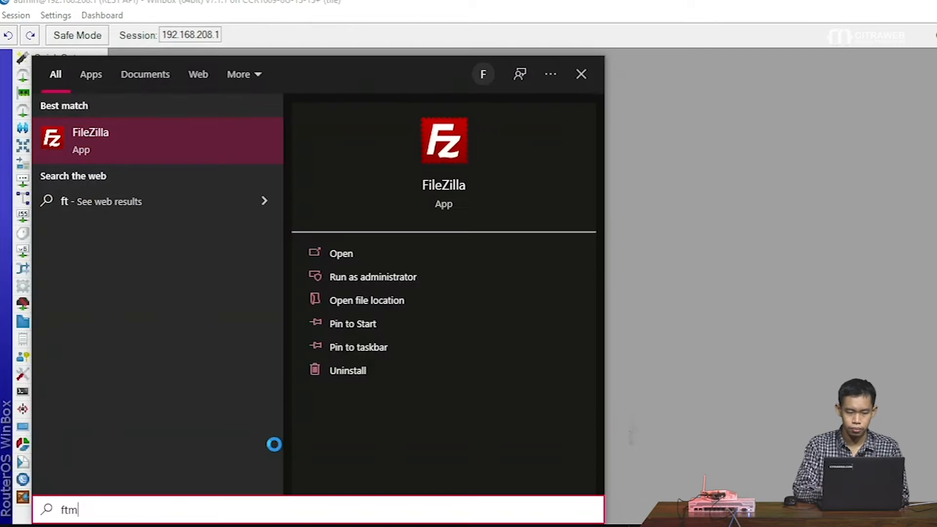
pyautogui.press('Return')
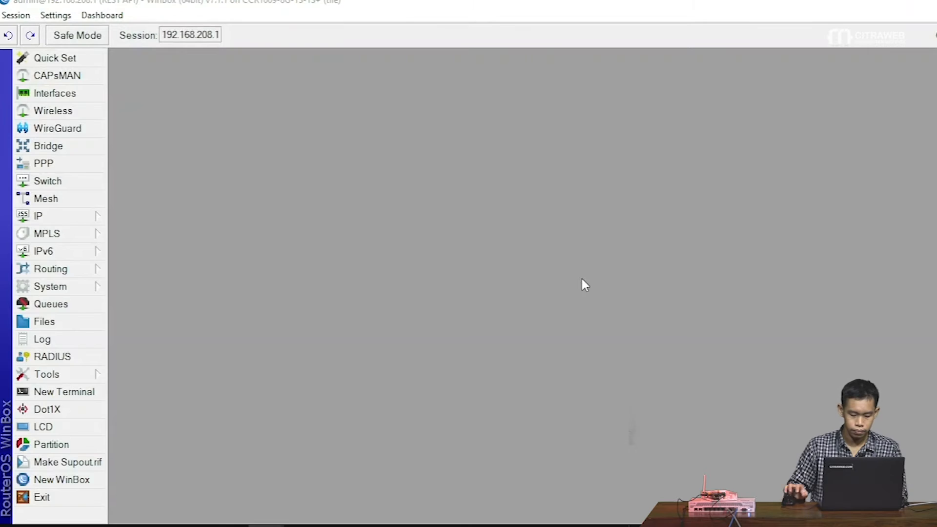
pyautogui.press('super')
pyautogui.write('ftp')
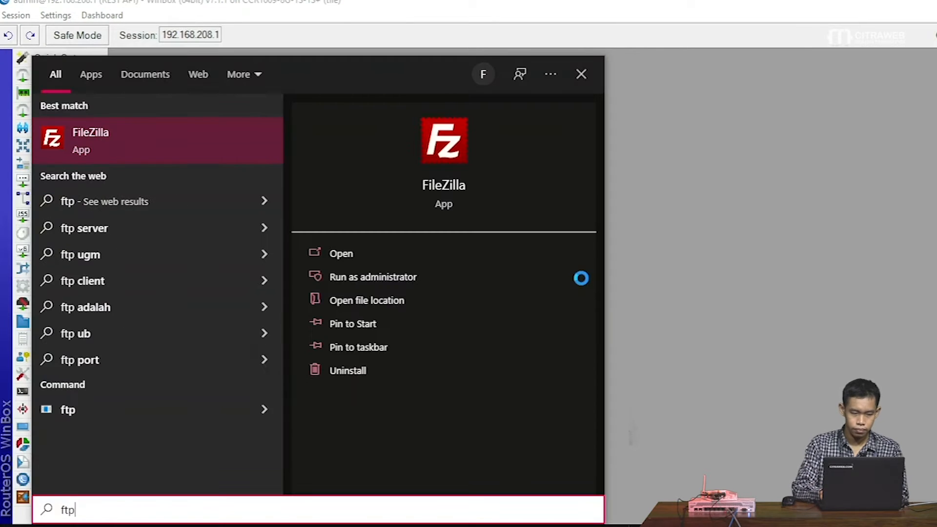
pyautogui.press('Return')
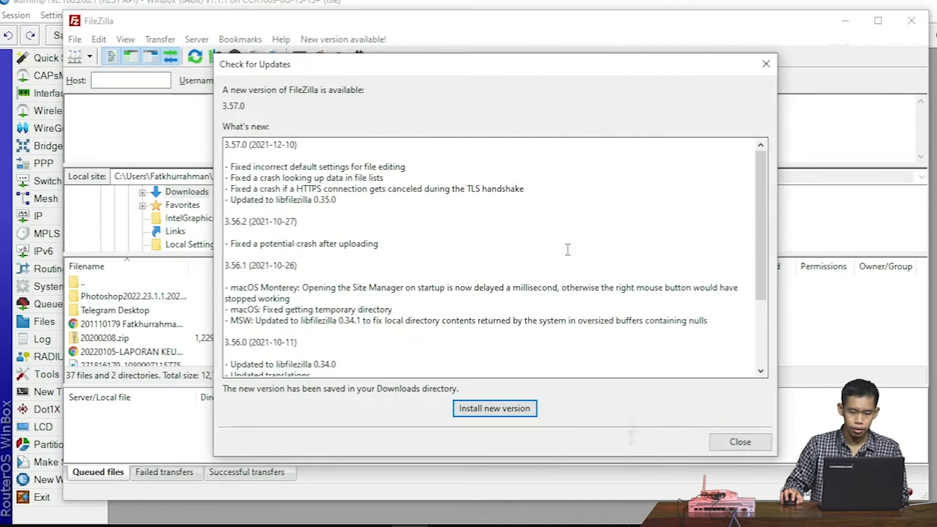
# - Connect over SFTP to 192.168.208.254 with the router's password
pyautogui.click(737, 441)
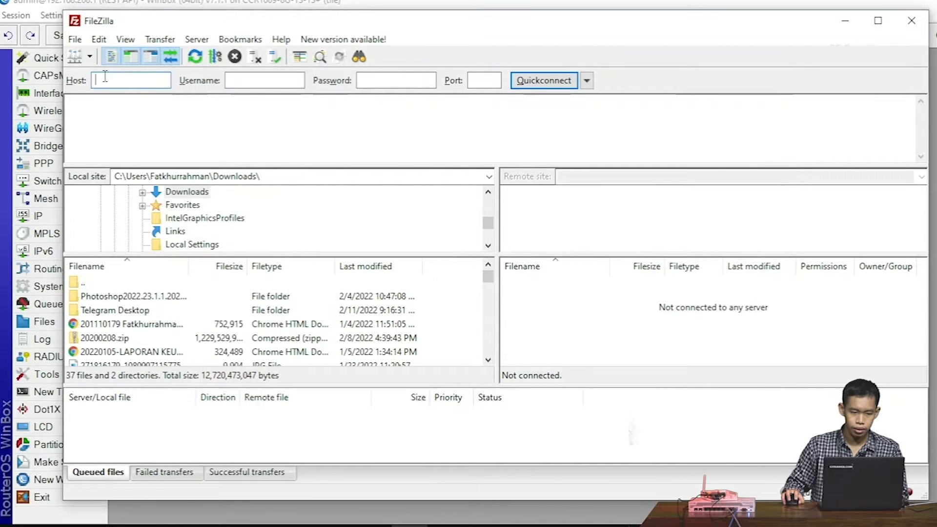
pyautogui.write('192.168')
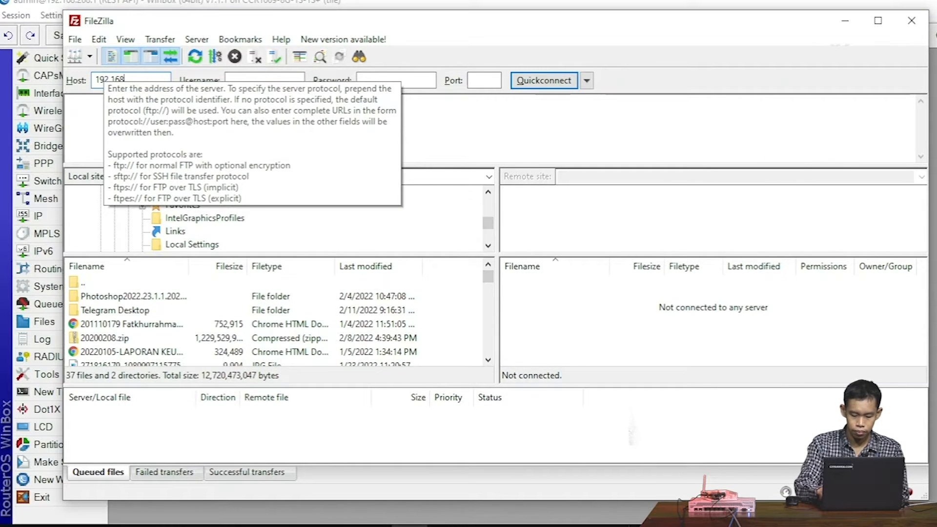
pyautogui.write('.208.254')
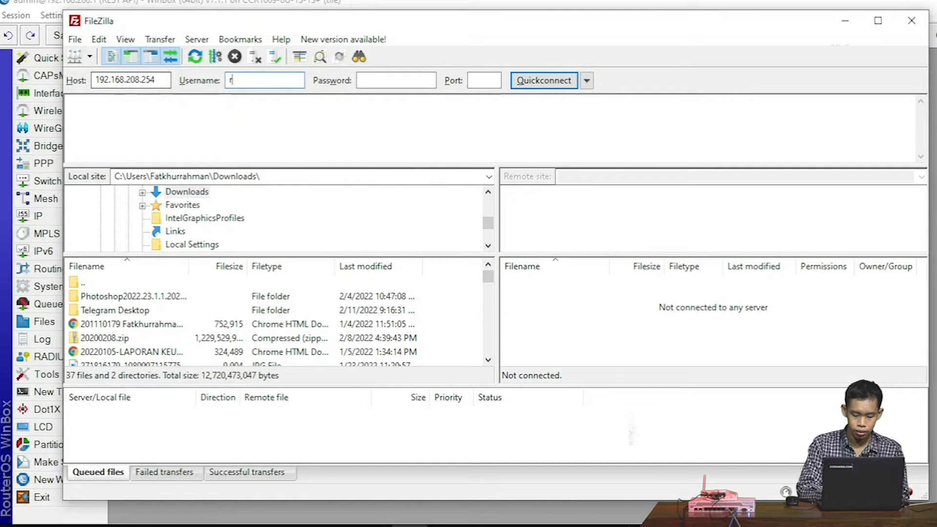
pyautogui.press('Tab')
pyautogui.write('•••••••••22')
pyautogui.press('Return')
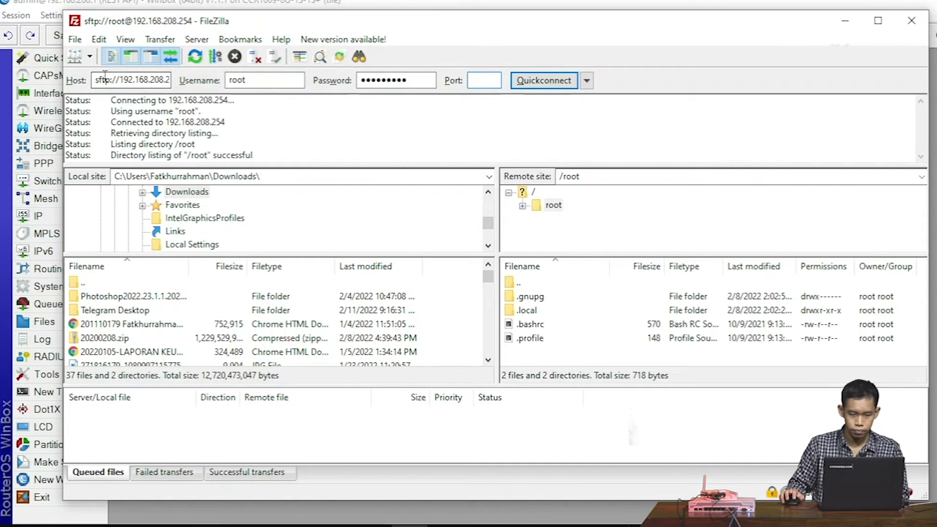
# - Go to the router's root directory, open /etc and scroll to the entries starting with l
pyautogui.doubleClick(512, 283)
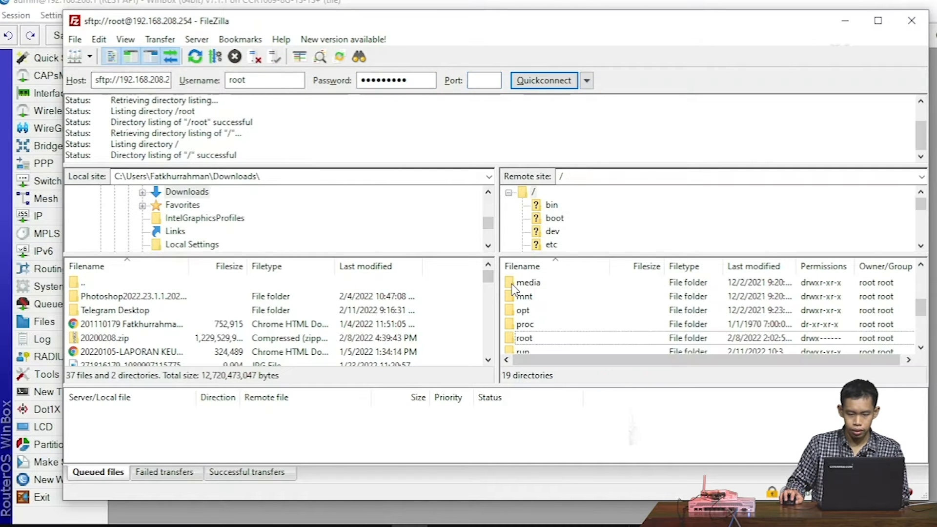
pyautogui.scroll(3, 512, 288)
pyautogui.doubleClick(522, 338)
pyautogui.scroll(-2, 534, 338)
pyautogui.scroll(-4, 392, 363)
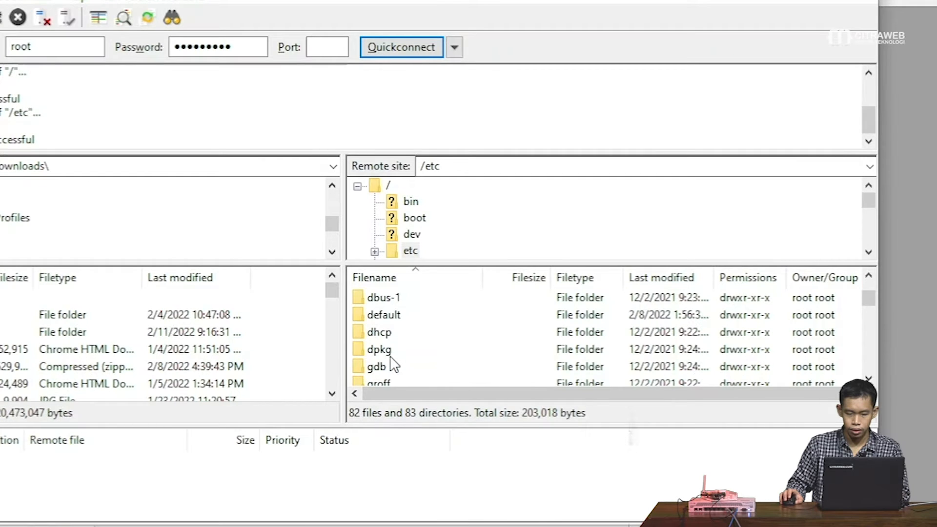
pyautogui.click(388, 331)
pyautogui.scroll(-2, 392, 333)
pyautogui.press('l')
pyautogui.scroll(-2, 394, 335)
pyautogui.scroll(1, 393, 335)
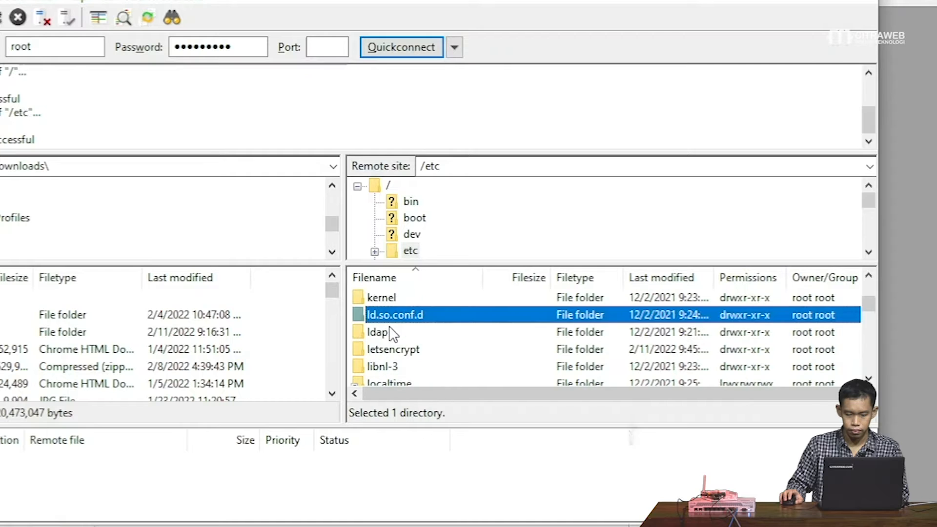
# - Open letsencrypt > live, select the domain-named certificate folder, and widen the Filename column
pyautogui.doubleClick(397, 351)
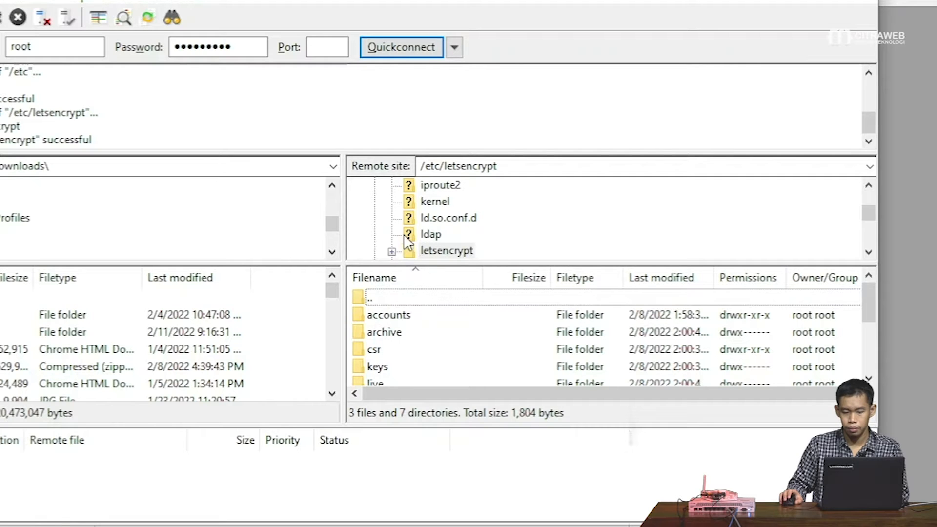
pyautogui.scroll(-1, 400, 342)
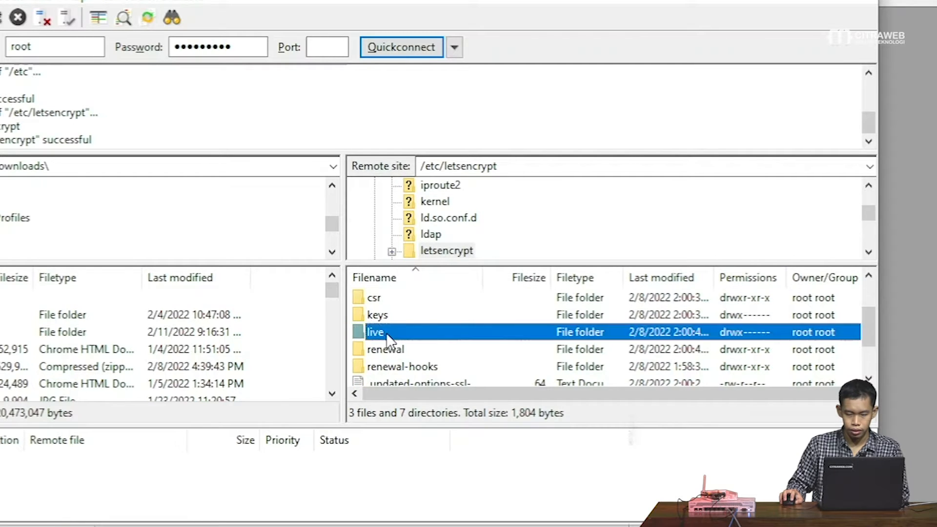
pyautogui.doubleClick(383, 333)
pyautogui.click(442, 314)
pyautogui.moveTo(483, 276); pyautogui.dragTo(573, 272)
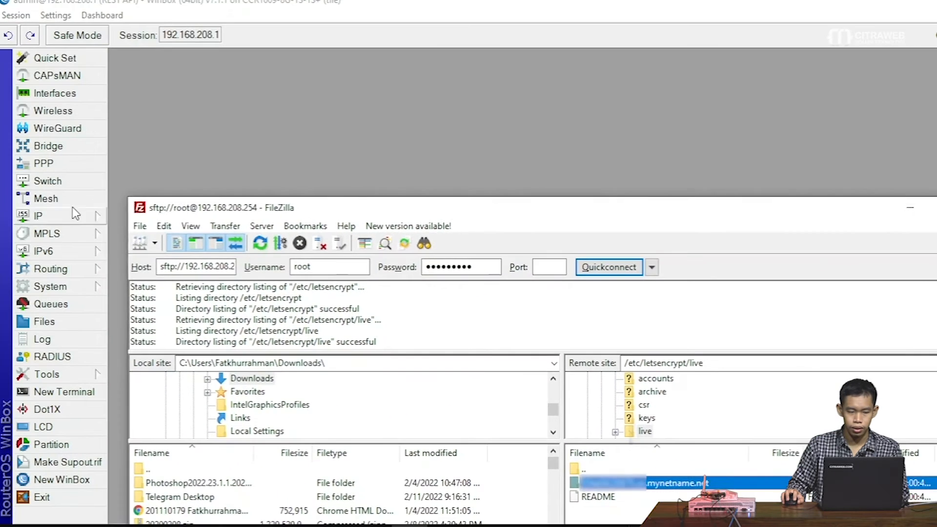
# - Show the IP > Cloud DDNS settings in WinBox
pyautogui.click(72, 200)
pyautogui.click(72, 216)
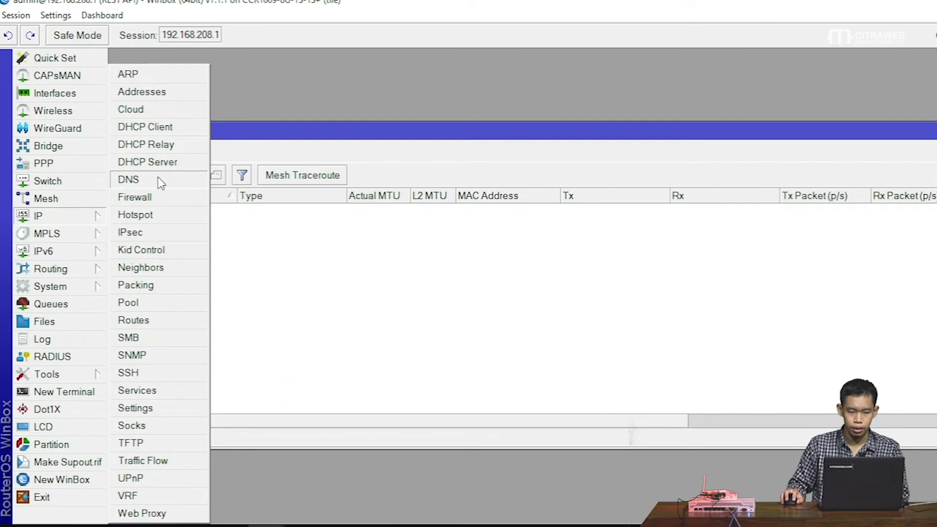
pyautogui.click(125, 109)
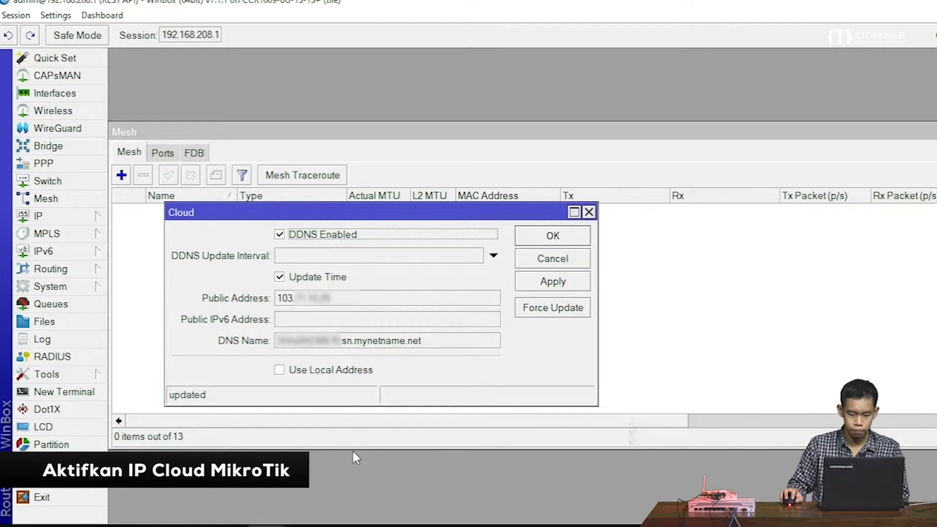
# - In FileZilla, open the domain certificate folder and select cert.pem through privkey.pem
pyautogui.click(266, 526)
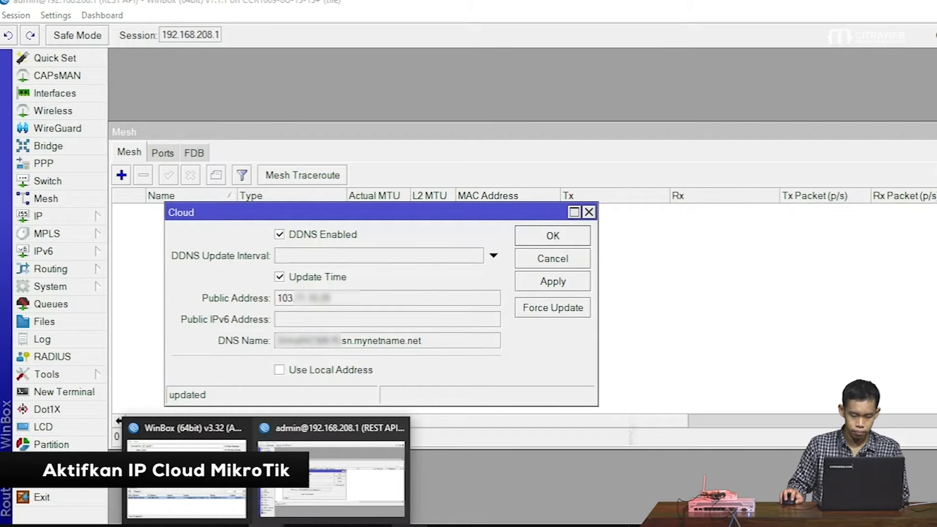
pyautogui.click(408, 526)
pyautogui.moveTo(571, 201); pyautogui.dragTo(505, 78)
pyautogui.doubleClick(590, 359)
pyautogui.click(592, 356)
pyautogui.keyDown('shift'); pyautogui.click(548, 399); pyautogui.keyUp('shift')
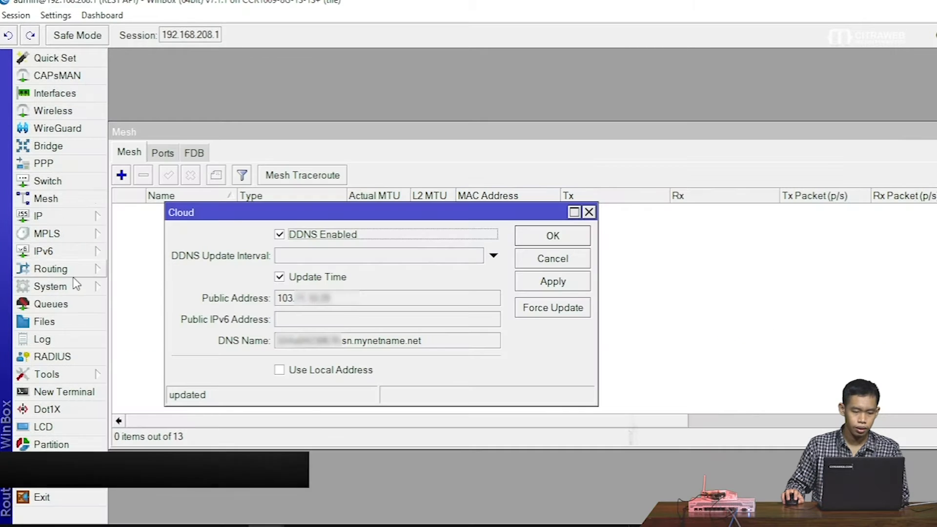
pyautogui.click(67, 288)
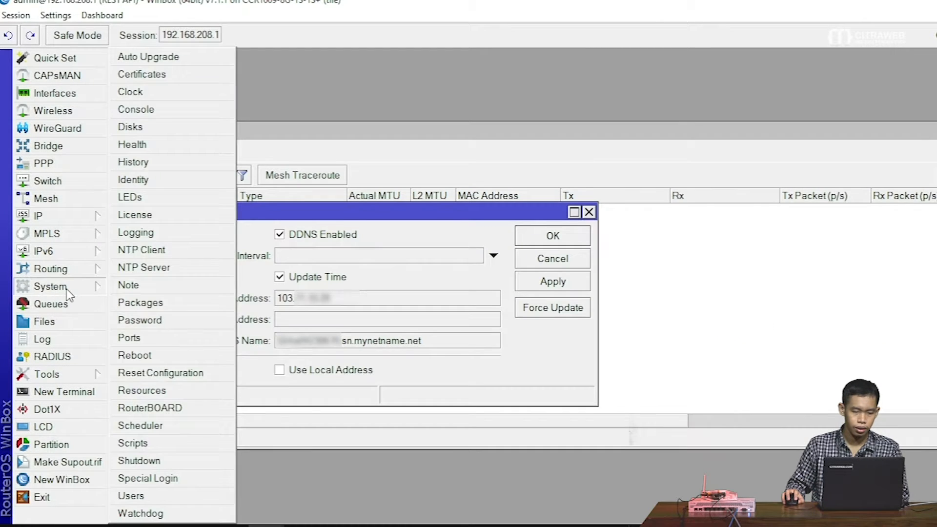
# - Review the three fullchain certificates in System > Certificates
pyautogui.click(147, 74)
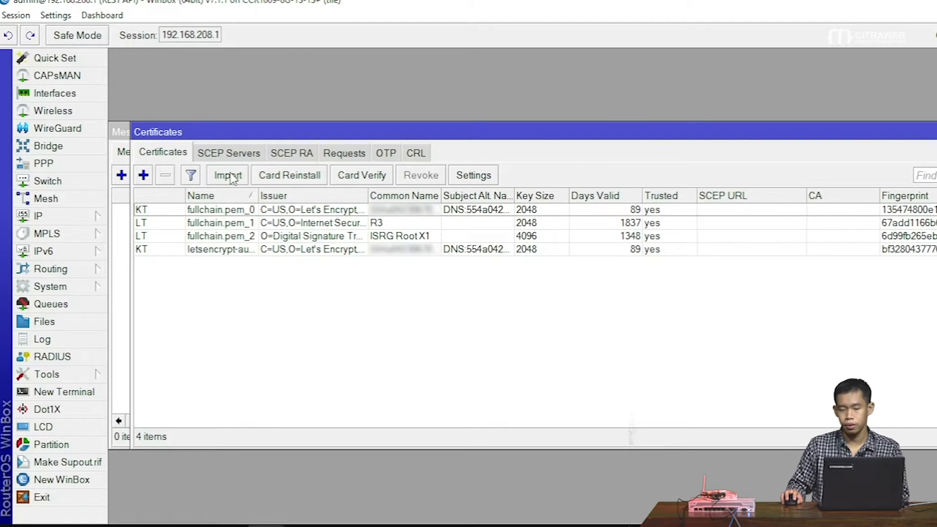
pyautogui.click(176, 212)
pyautogui.keyDown('shift'); pyautogui.click(178, 237); pyautogui.keyUp('shift')
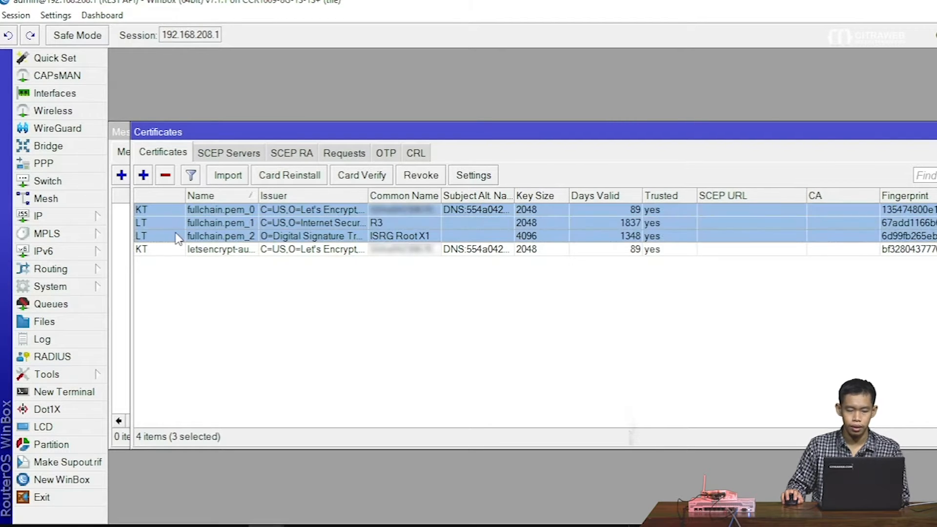
# - Set the www-ssl service's certificate to fullchain.pem_0 and save it
pyautogui.click(68, 216)
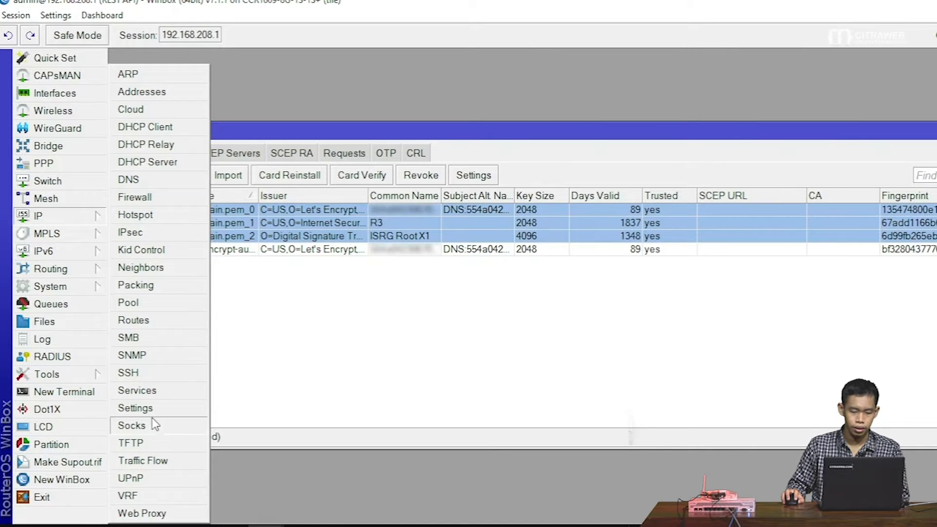
pyautogui.click(155, 396)
pyautogui.doubleClick(230, 303)
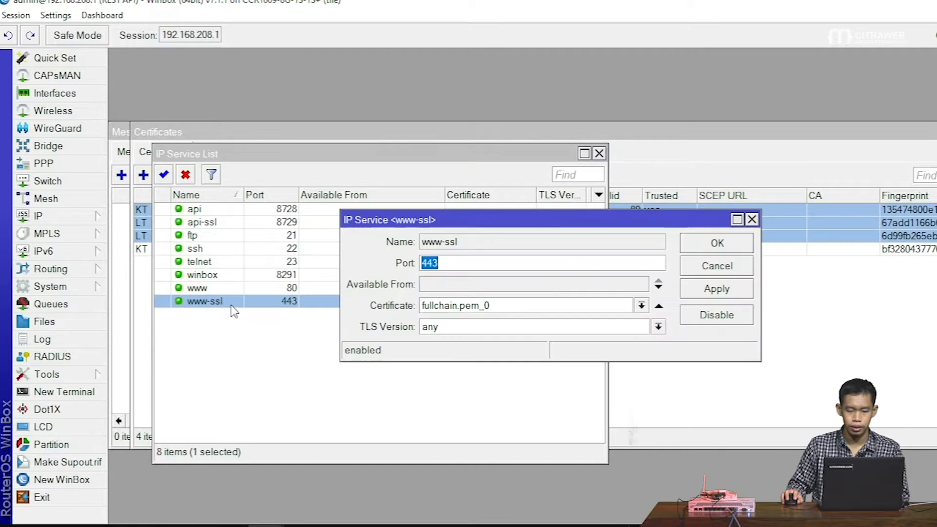
pyautogui.click(494, 307)
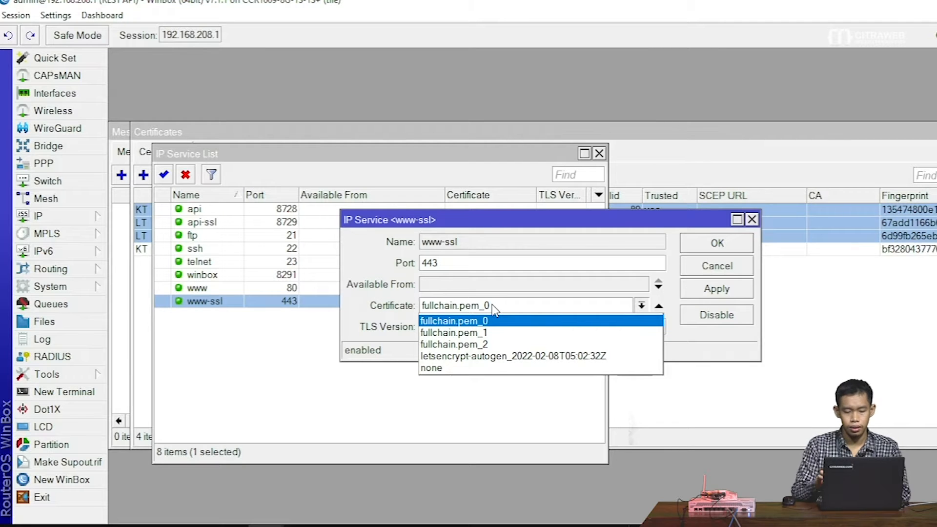
pyautogui.click(686, 243)
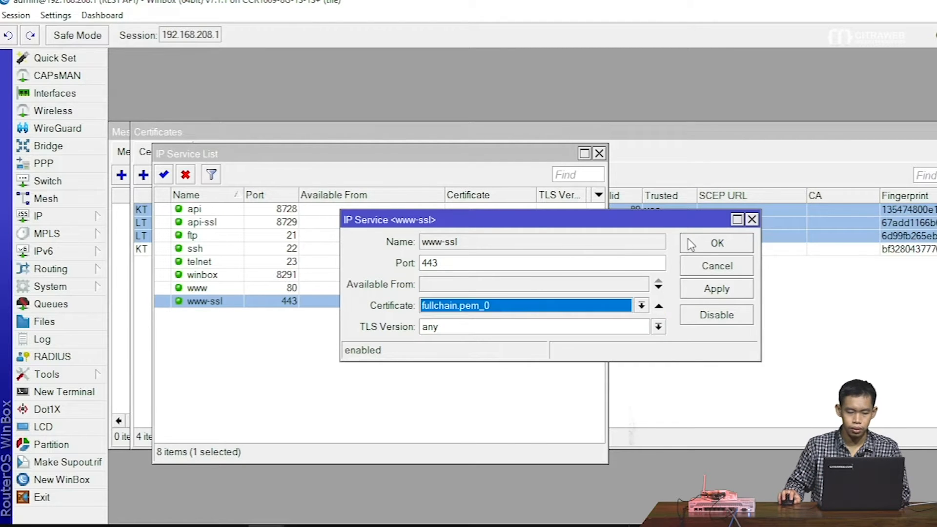
pyautogui.click(688, 243)
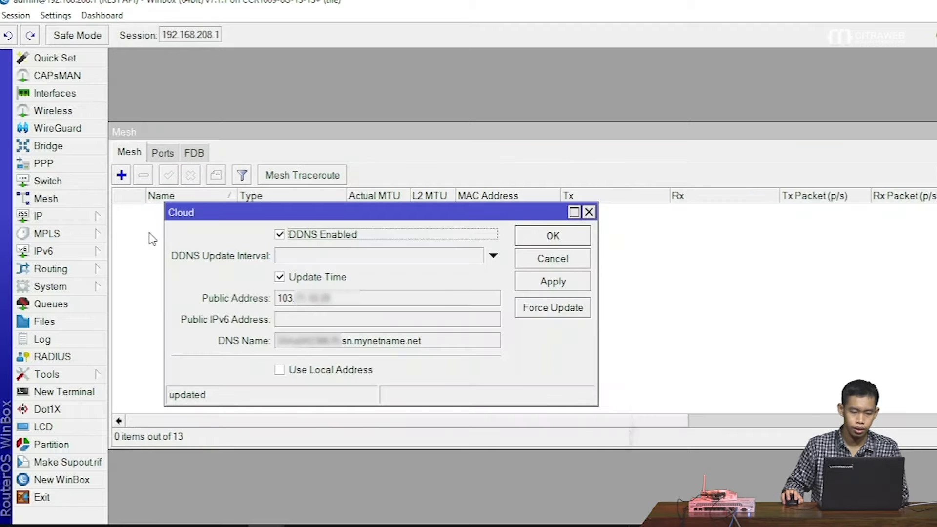
# - Copy the router's DDNS name from the Cloud settings' DNS Name field
pyautogui.click(347, 338)
pyautogui.hotkey('ctrl', 'c')
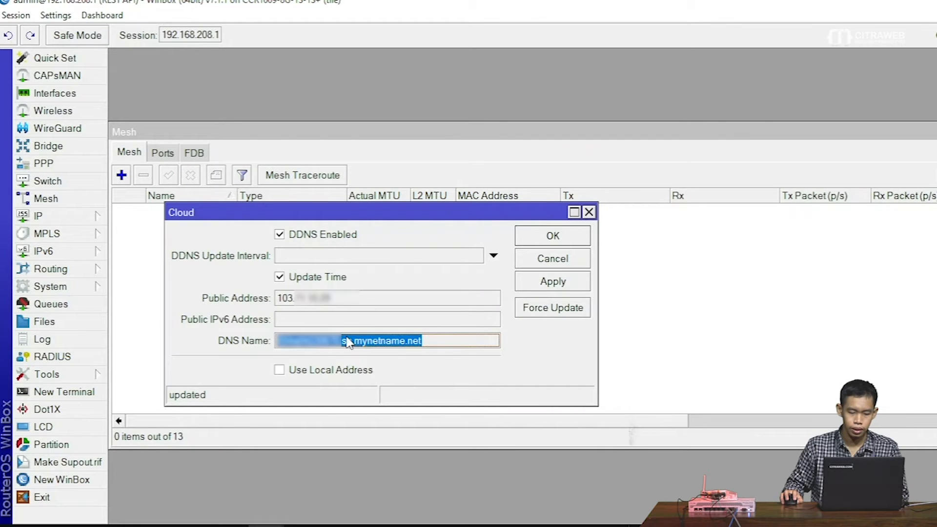
pyautogui.doubleClick(347, 340)
pyautogui.rightClick(348, 341)
pyautogui.click(378, 345)
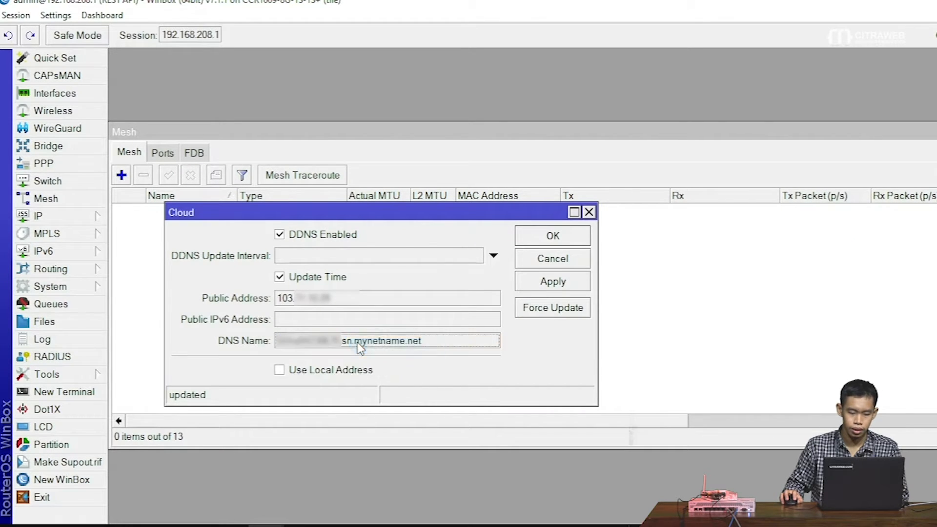
pyautogui.hotkey('alt', 'Tab')
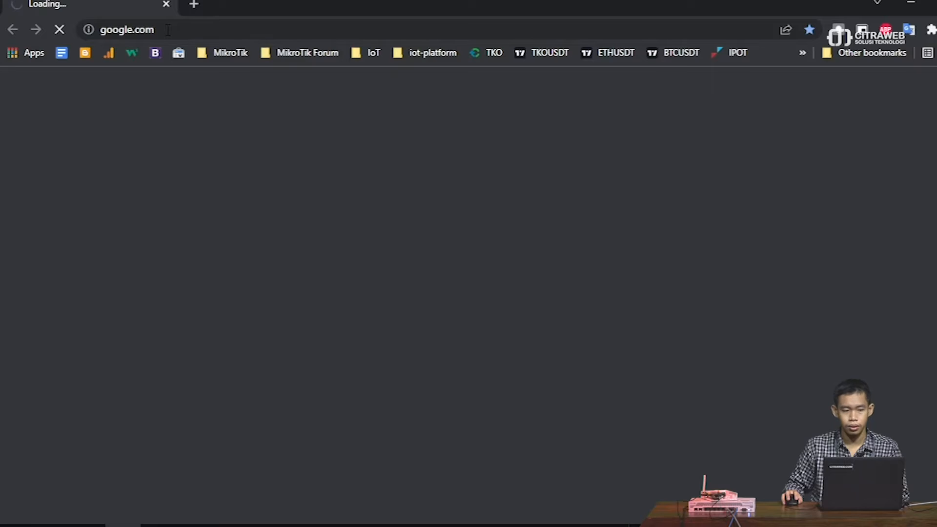
pyautogui.click(190, 5)
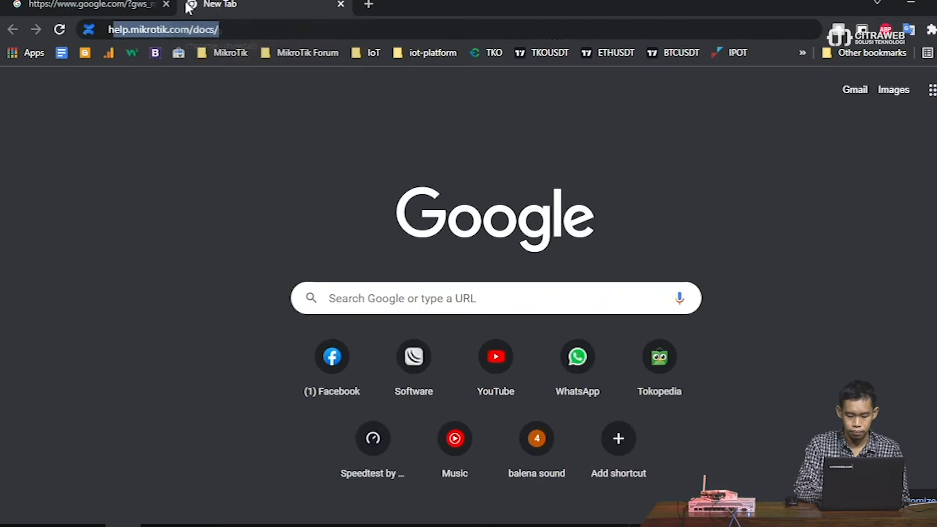
pyautogui.write('https://')
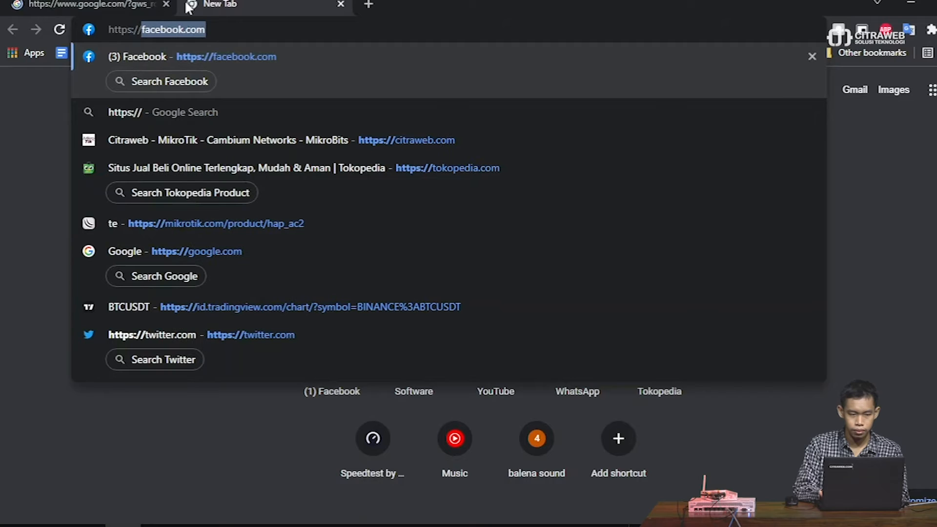
pyautogui.hotkey('ctrl', 'v')
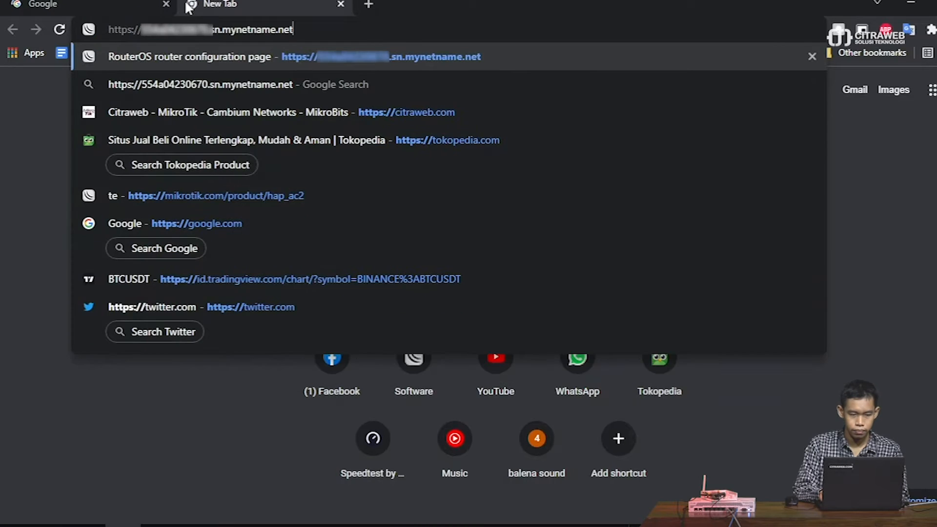
pyautogui.press('Return')
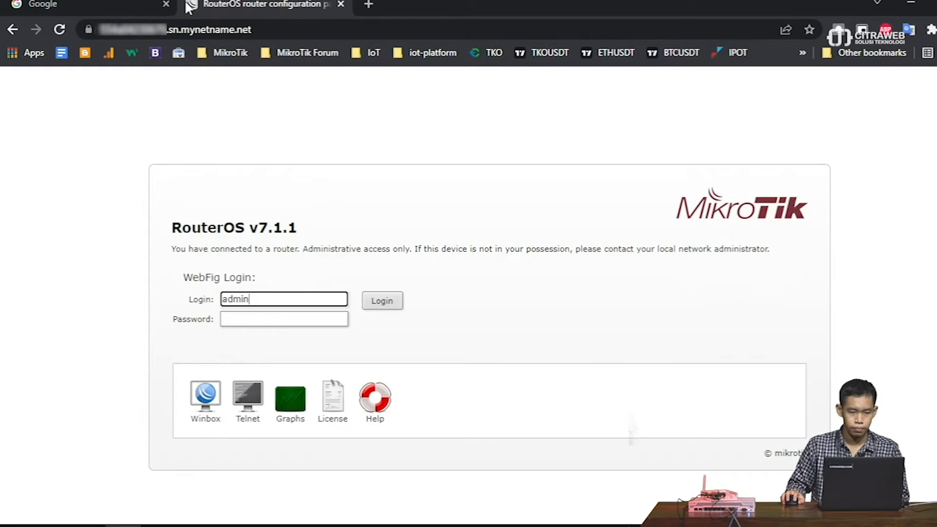
pyautogui.click(86, 35)
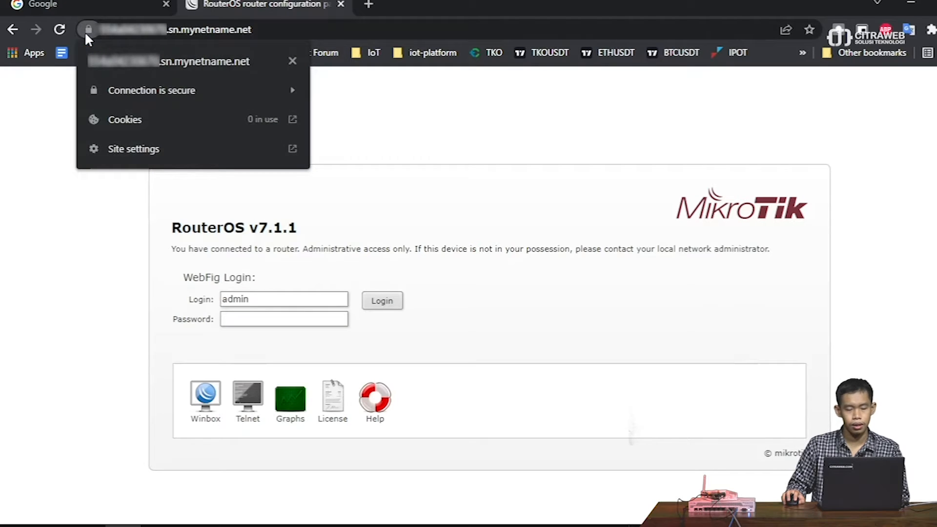
pyautogui.click(140, 31)
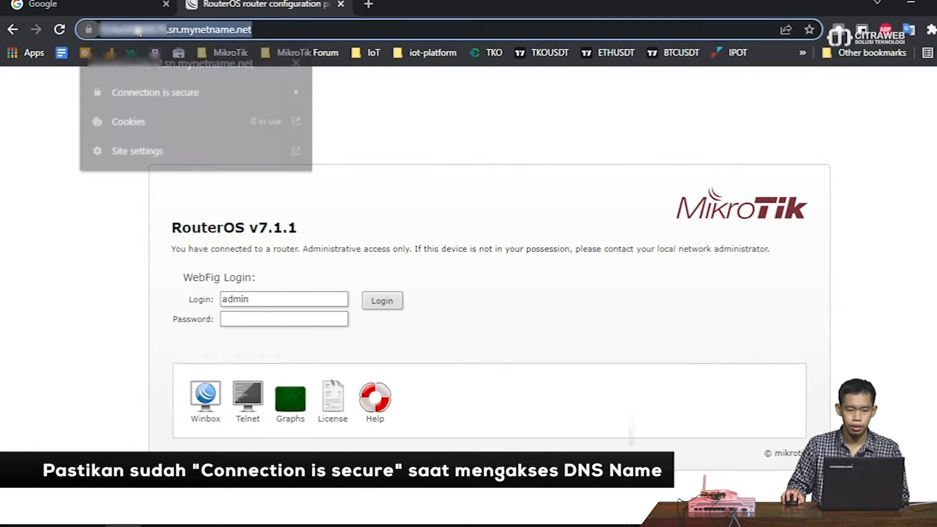
pyautogui.click(137, 30)
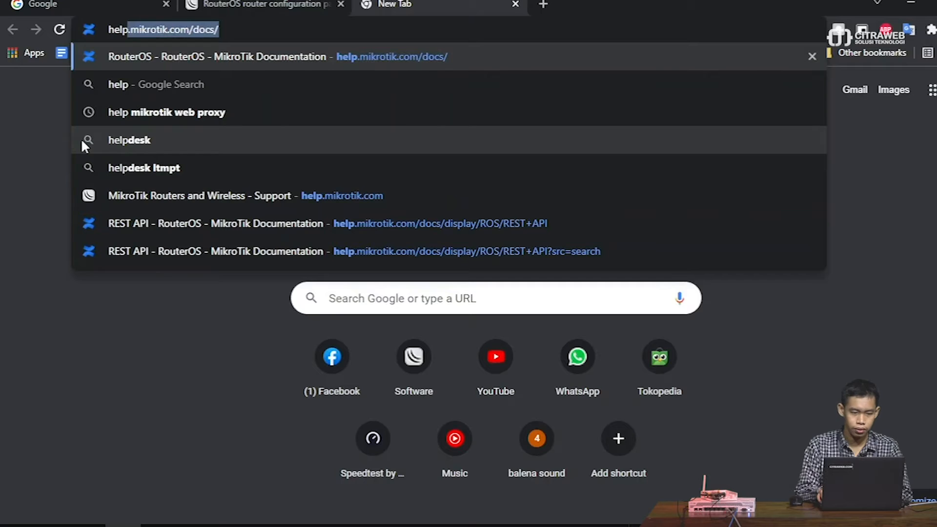
# - Search the docs for 'rest', open REST API, and highlight the RouterOS v7.1beta4 support note
pyautogui.click(82, 142)
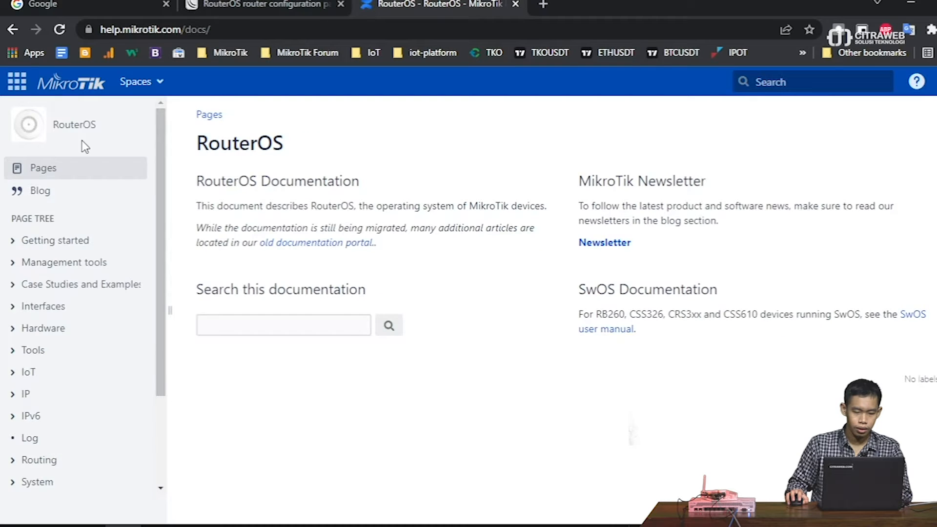
pyautogui.click(260, 325)
pyautogui.write('rest')
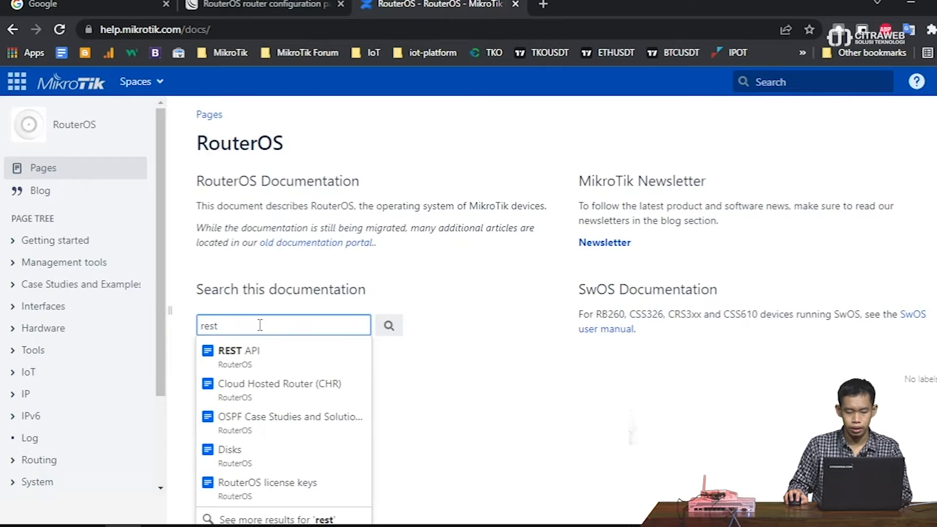
pyautogui.click(279, 360)
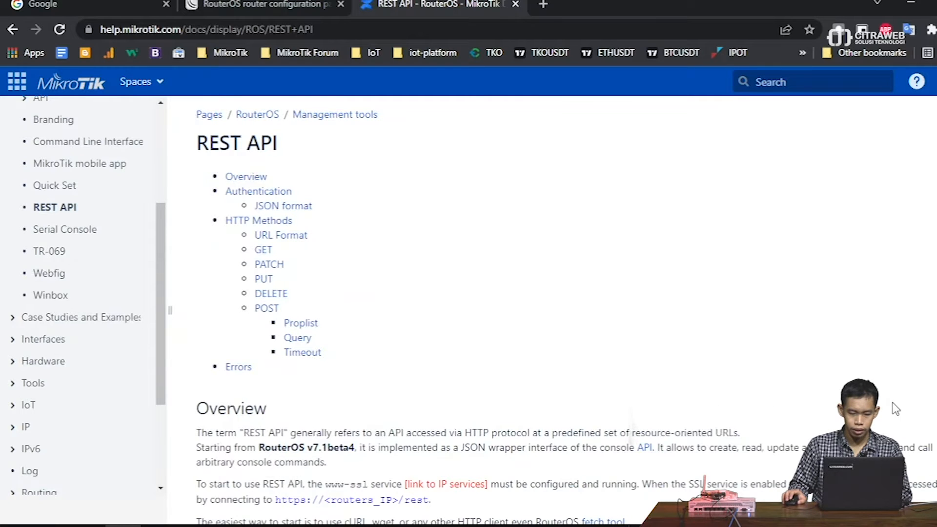
pyautogui.scroll(-3, 934, 407)
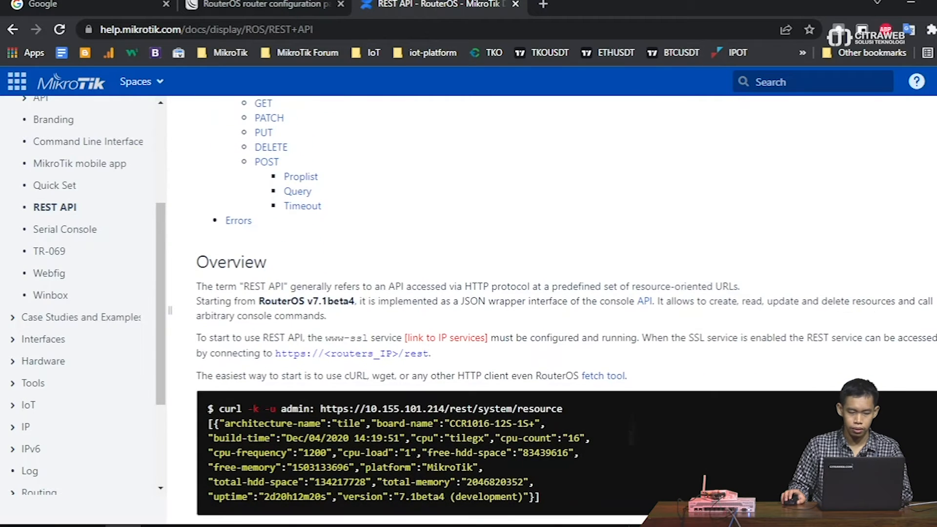
pyautogui.scroll(-2, 566, 312)
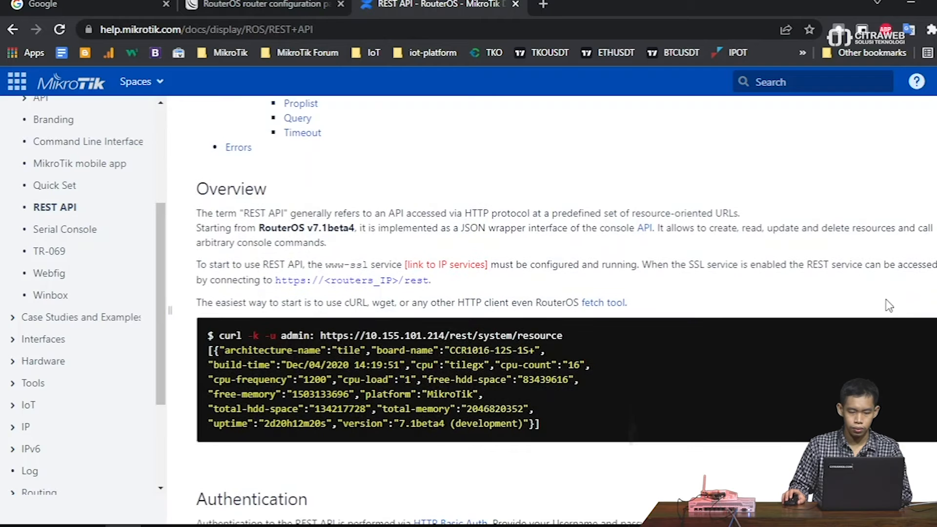
pyautogui.scroll(2, 887, 298)
pyautogui.scroll(-2, 887, 298)
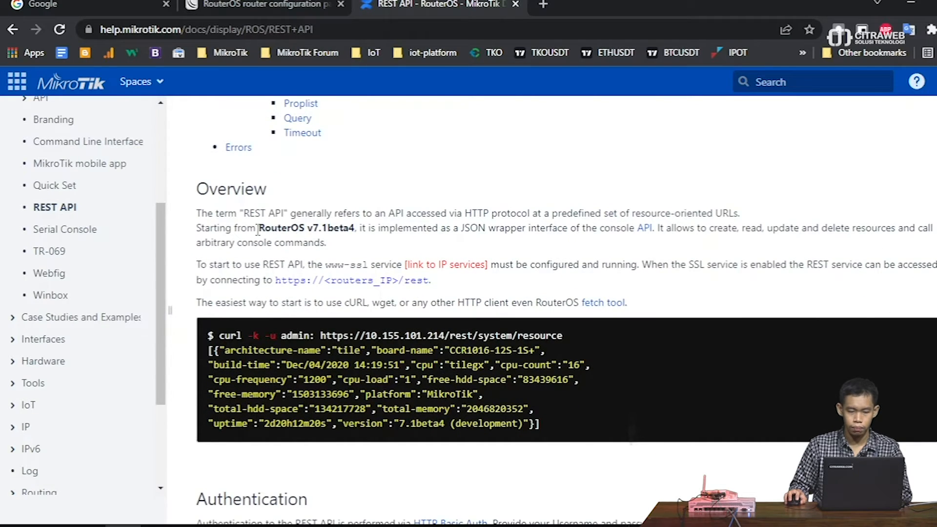
pyautogui.moveTo(194, 229); pyautogui.dragTo(367, 223)
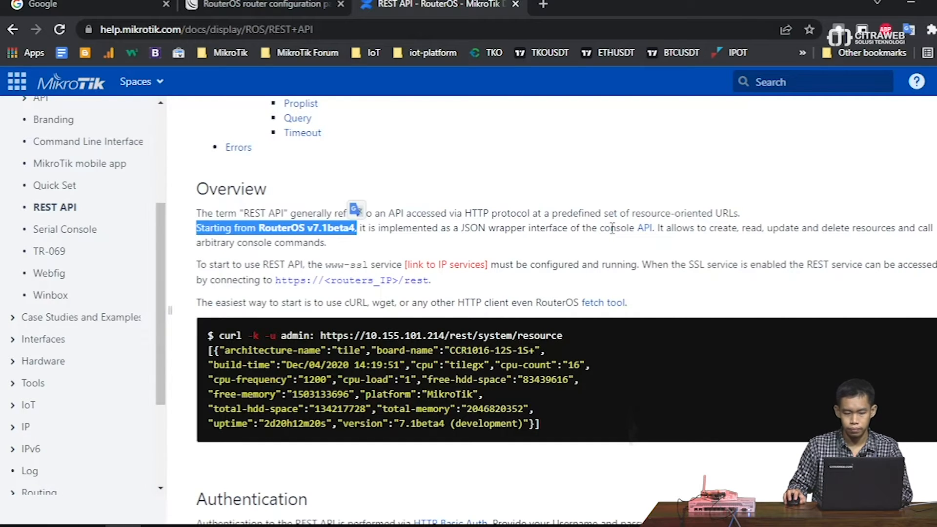
pyautogui.scroll(-2, 908, 221)
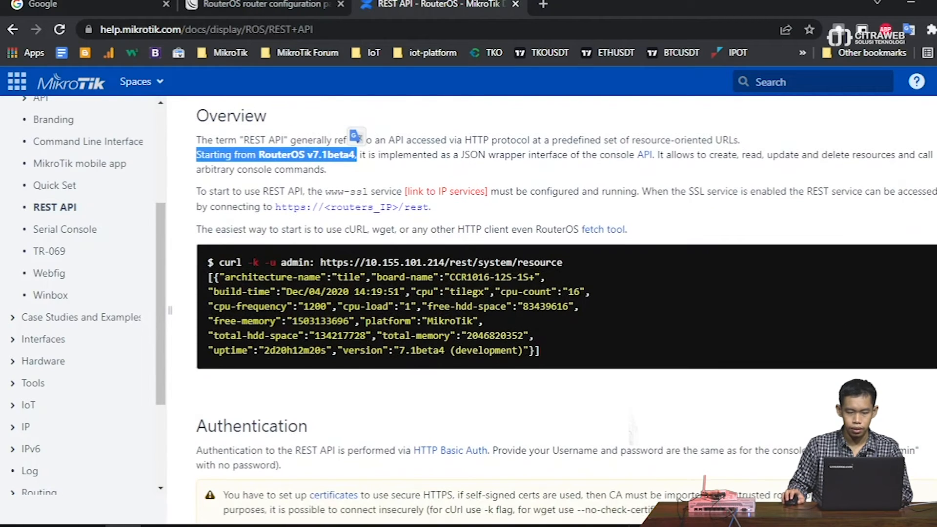
pyautogui.moveTo(201, 191); pyautogui.dragTo(377, 190)
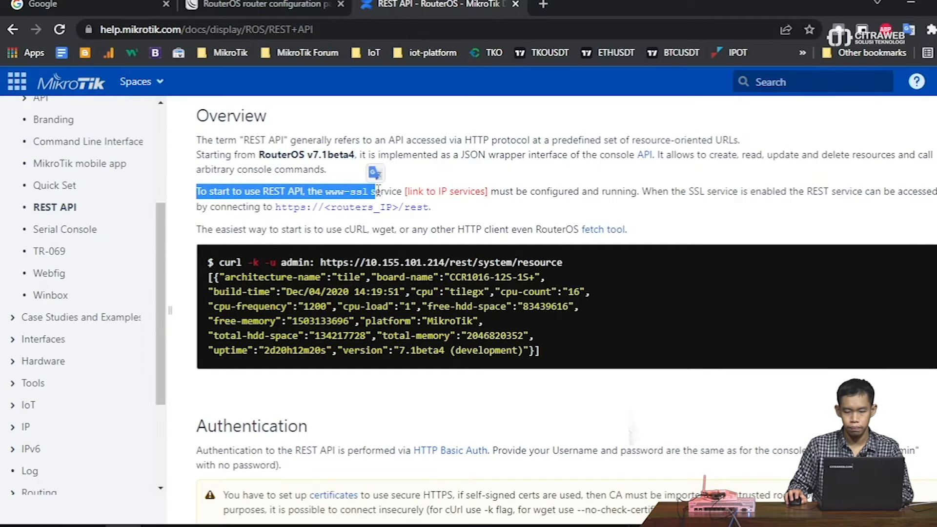
pyautogui.scroll(-2, 770, 194)
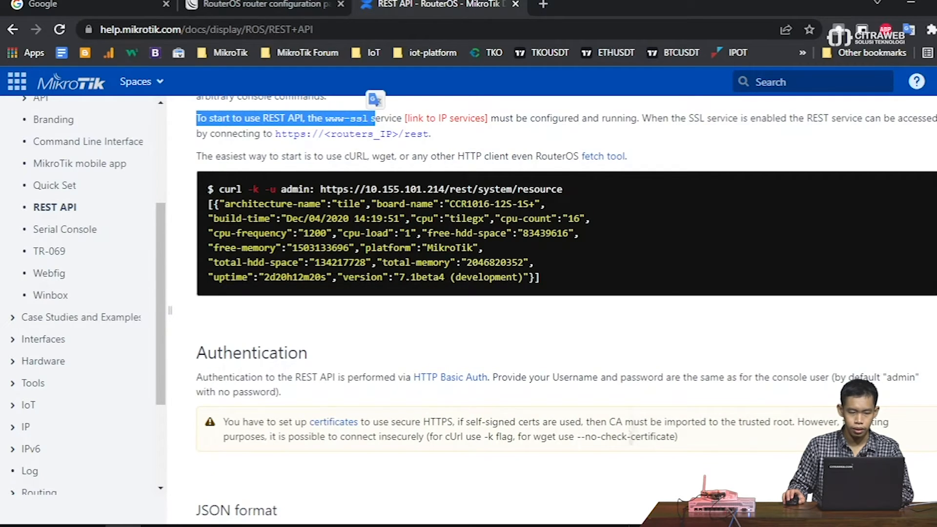
pyautogui.scroll(2, 566, 308)
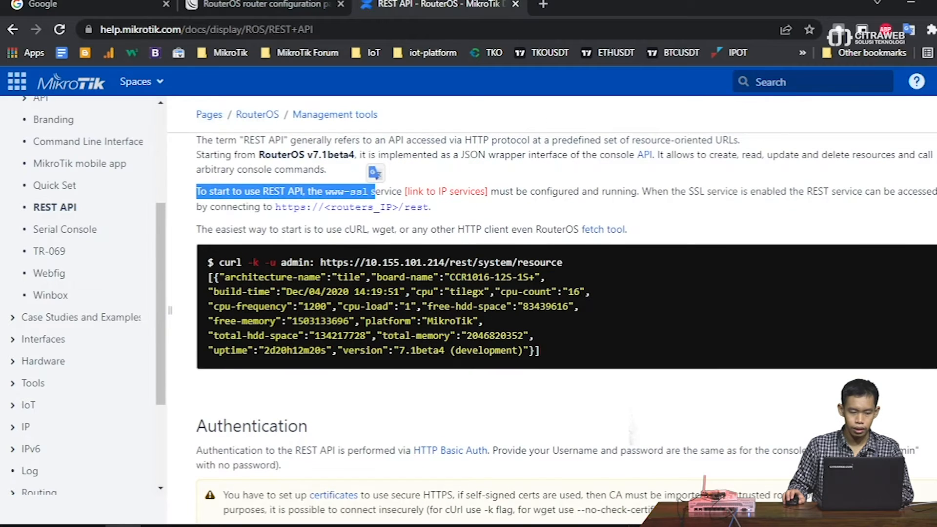
pyautogui.moveTo(275, 207); pyautogui.dragTo(430, 207)
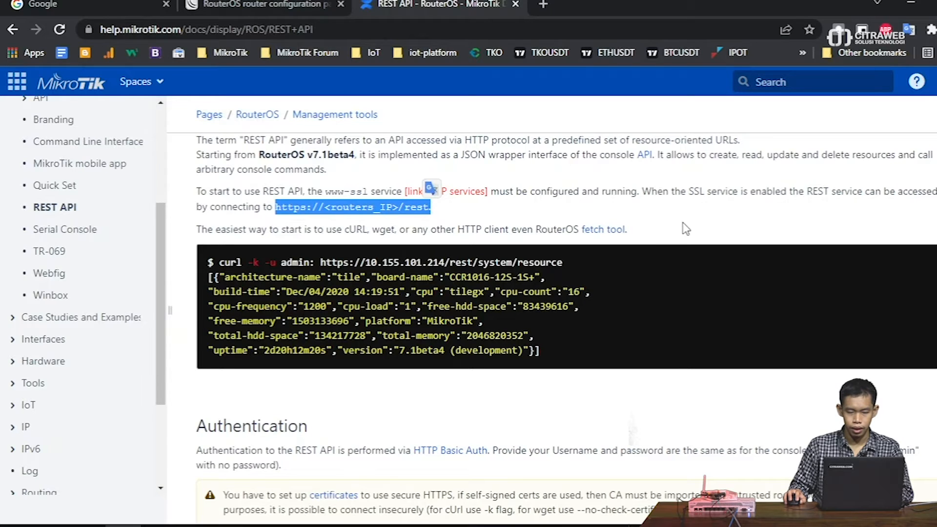
pyautogui.click(684, 225)
pyautogui.scroll(-1, 566, 313)
pyautogui.scroll(1, 236, 262)
pyautogui.moveTo(219, 262); pyautogui.dragTo(264, 262)
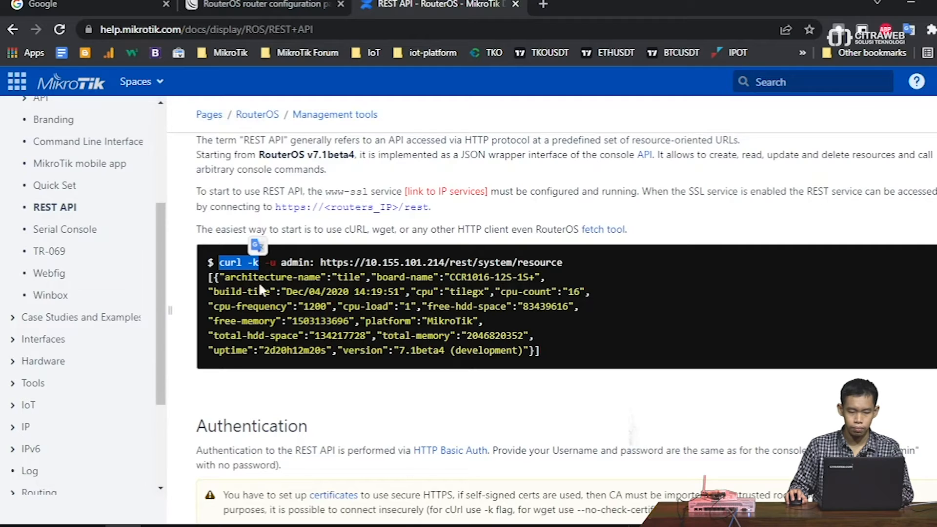
pyautogui.click(261, 290)
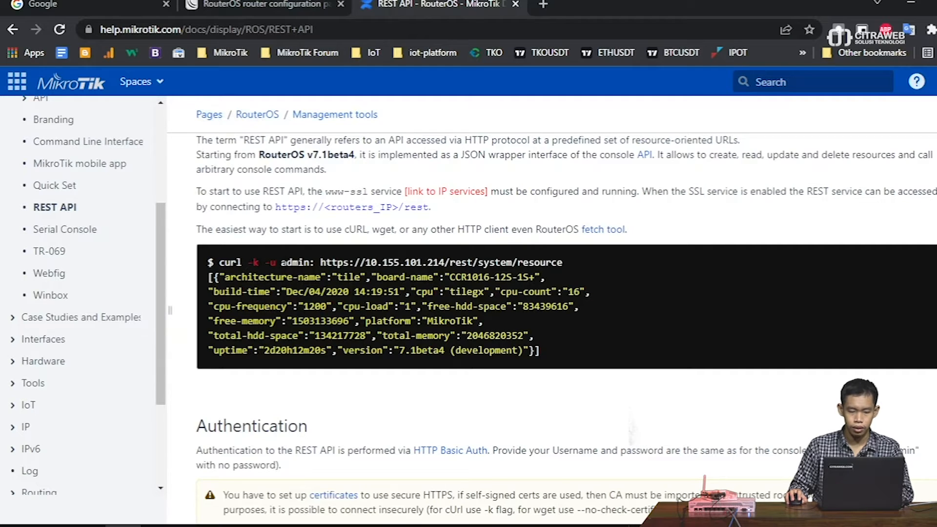
pyautogui.moveTo(281, 263); pyautogui.dragTo(311, 263)
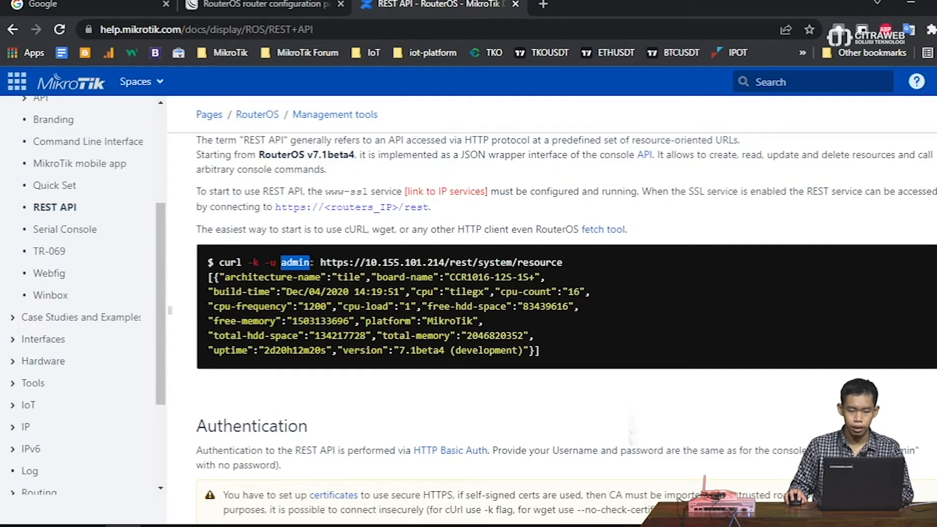
pyautogui.scroll(-1, 552, 307)
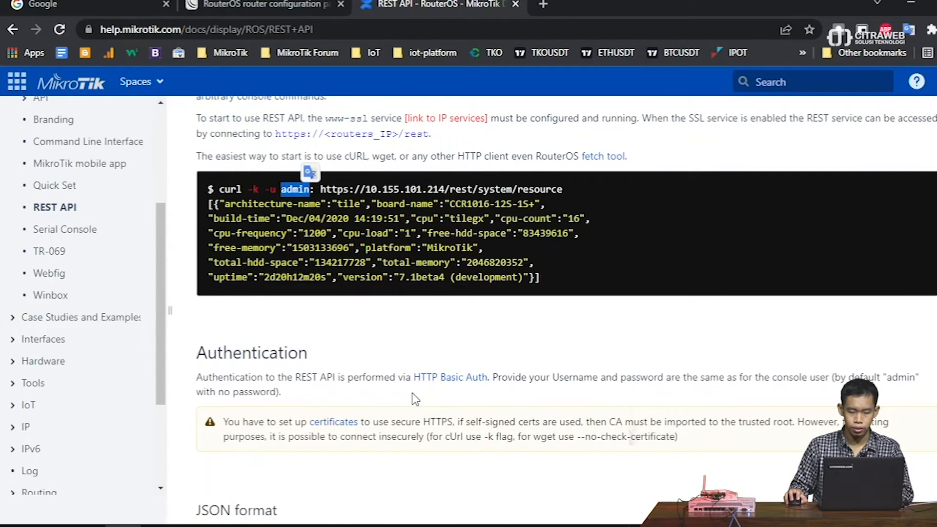
pyautogui.scroll(-2, 324, 378)
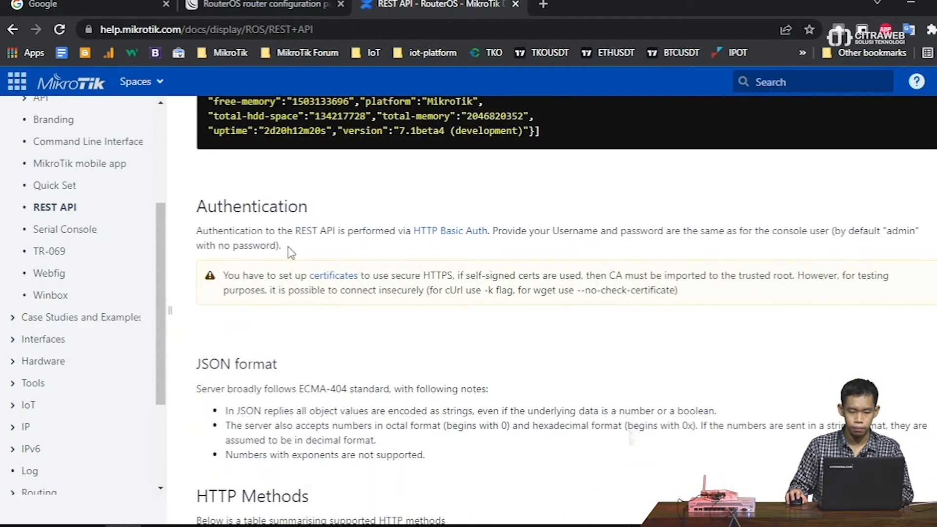
pyautogui.moveTo(395, 230); pyautogui.dragTo(847, 230)
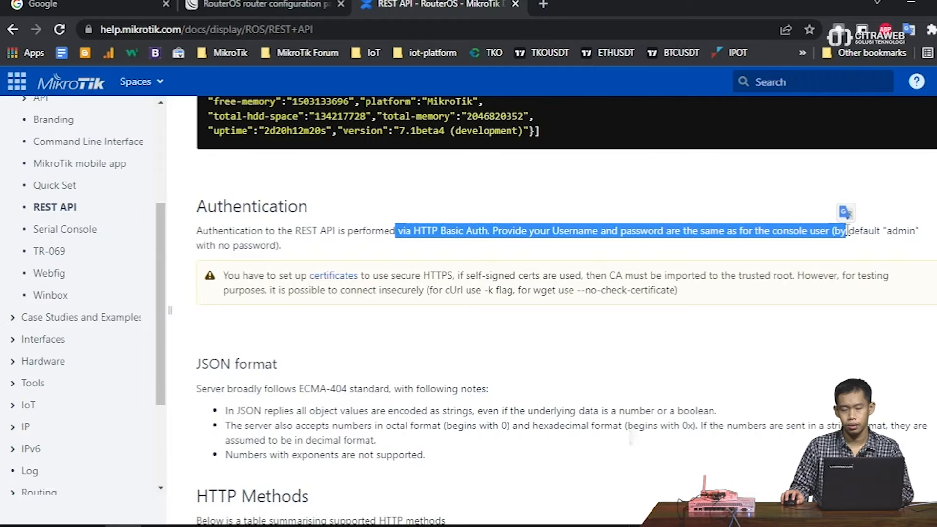
pyautogui.scroll(2, 828, 284)
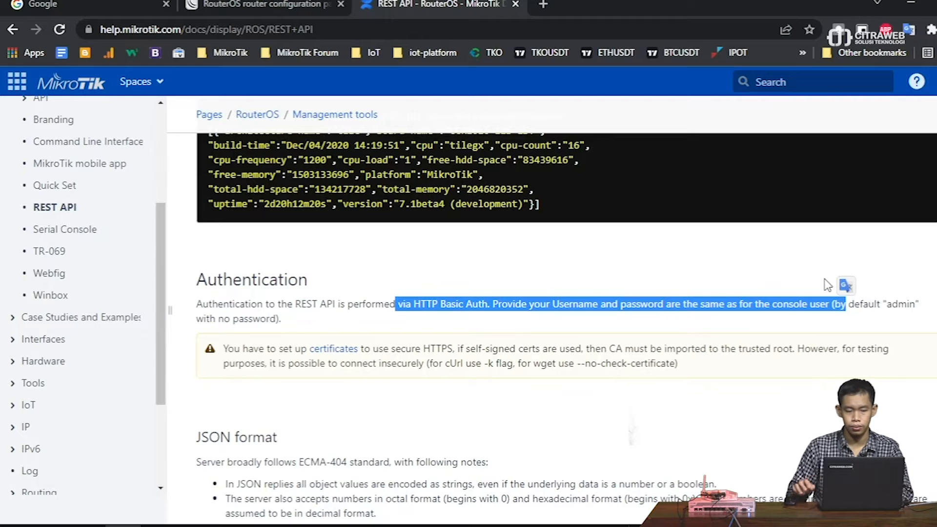
pyautogui.scroll(3, 828, 284)
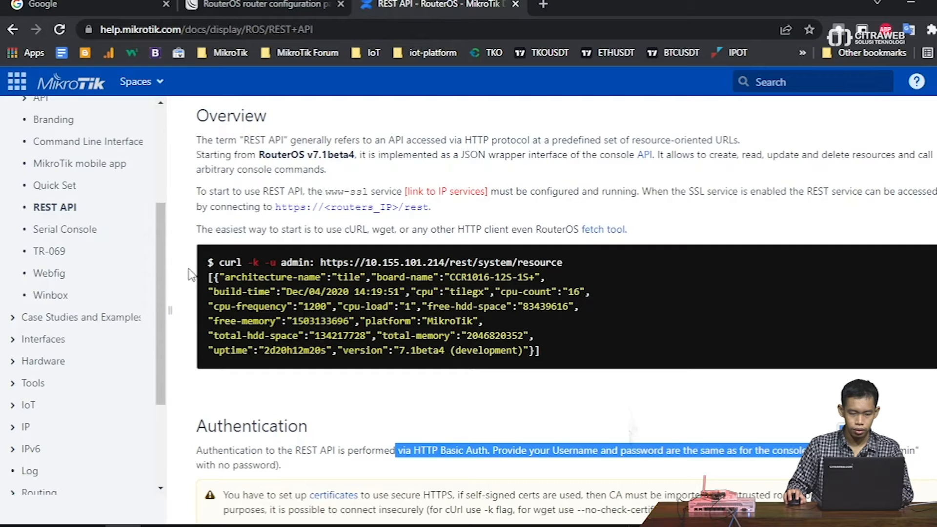
pyautogui.moveTo(218, 262); pyautogui.dragTo(270, 263)
# - Open Command Prompt via Win+R, move it aside from the docs, and type 'curl -u'
pyautogui.click(224, 262)
pyautogui.press('super+r')
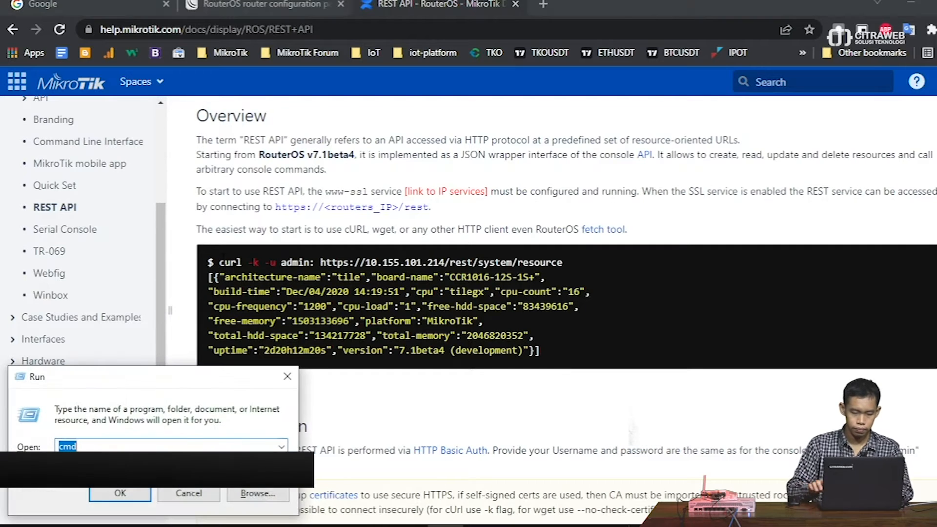
pyautogui.press('Return')
pyautogui.write('curl')
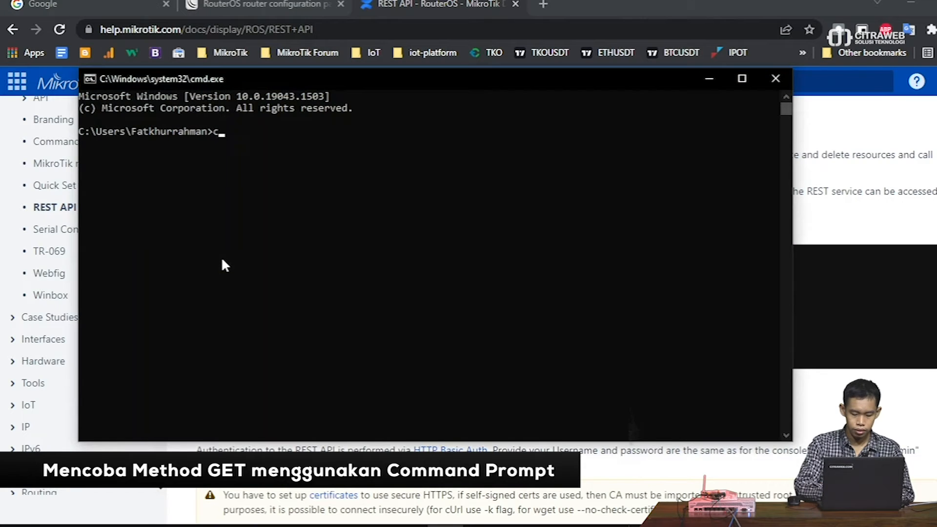
pyautogui.moveTo(299, 79); pyautogui.dragTo(406, 301)
pyautogui.write('-u')
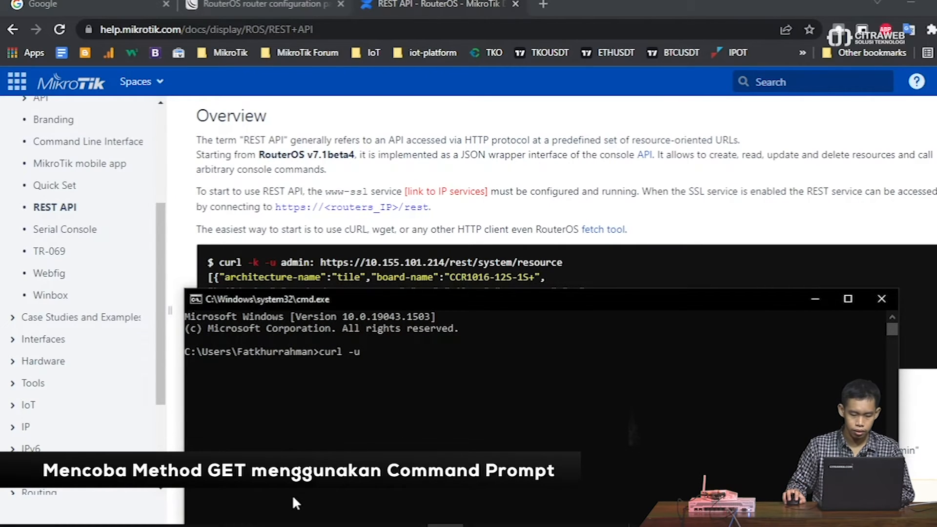
pyautogui.click(267, 526)
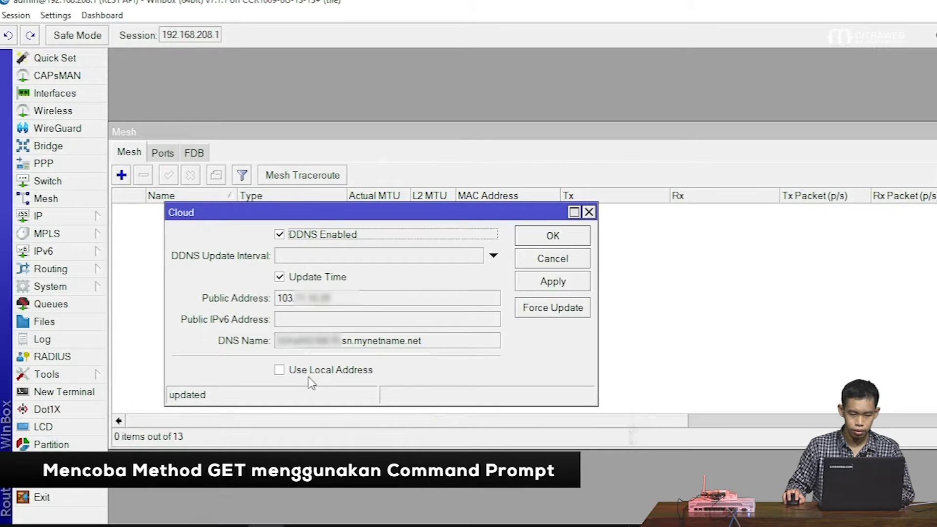
# - Open System > Users, select the API user account, and widen the Name column
pyautogui.click(100, 287)
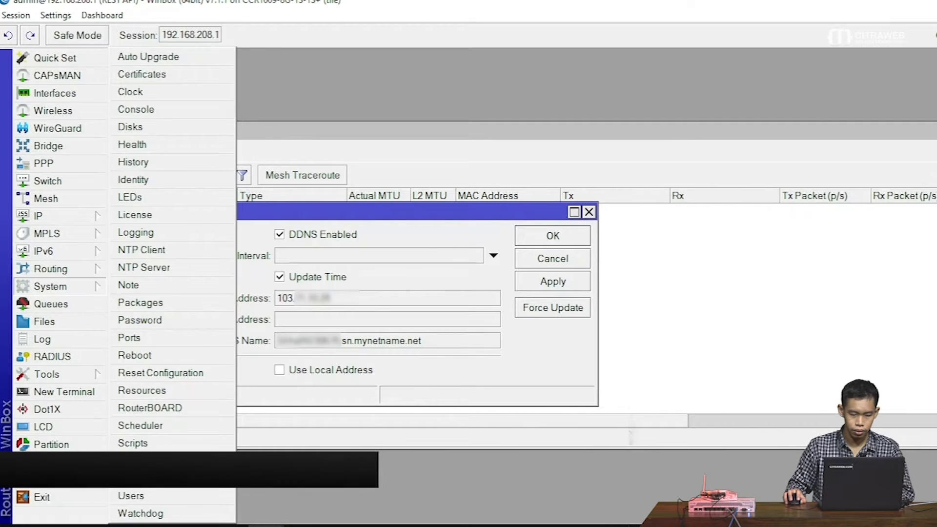
pyautogui.click(153, 495)
pyautogui.click(340, 240)
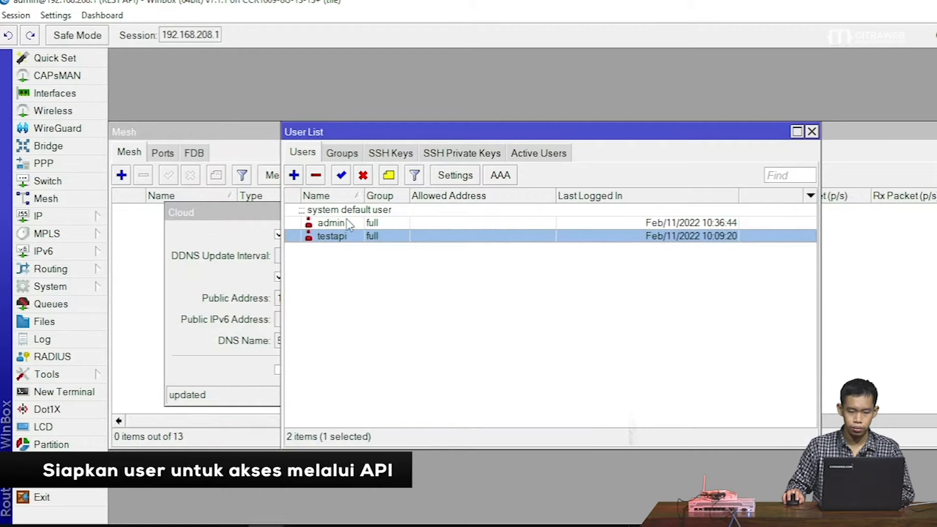
pyautogui.moveTo(363, 195); pyautogui.dragTo(382, 194)
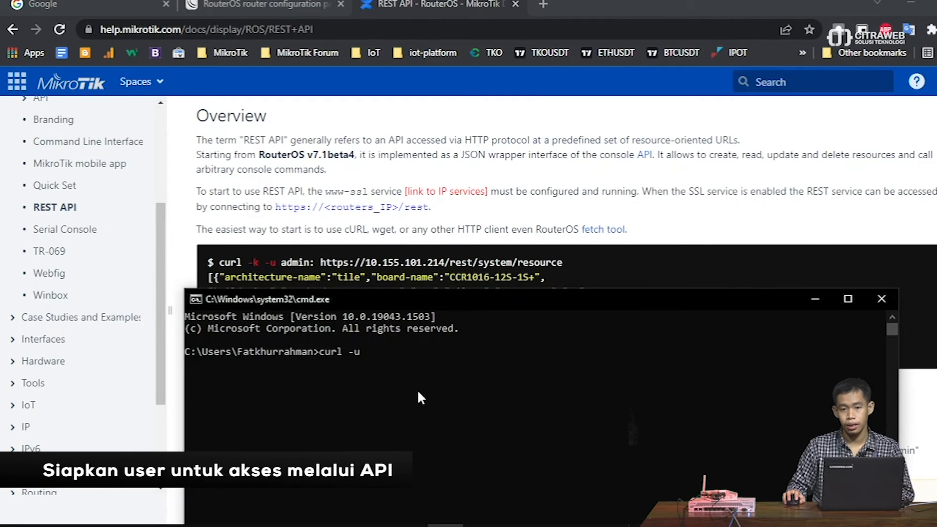
pyautogui.click(416, 389)
pyautogui.press('Escape')
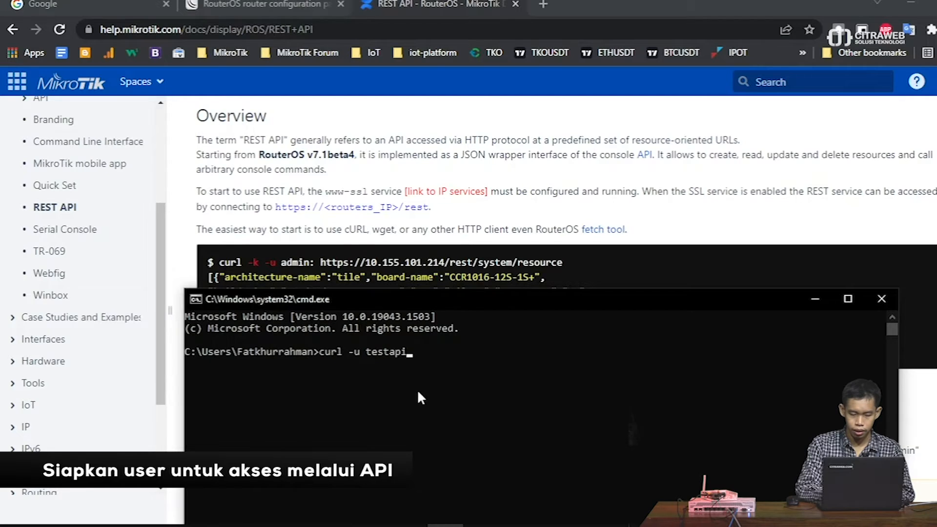
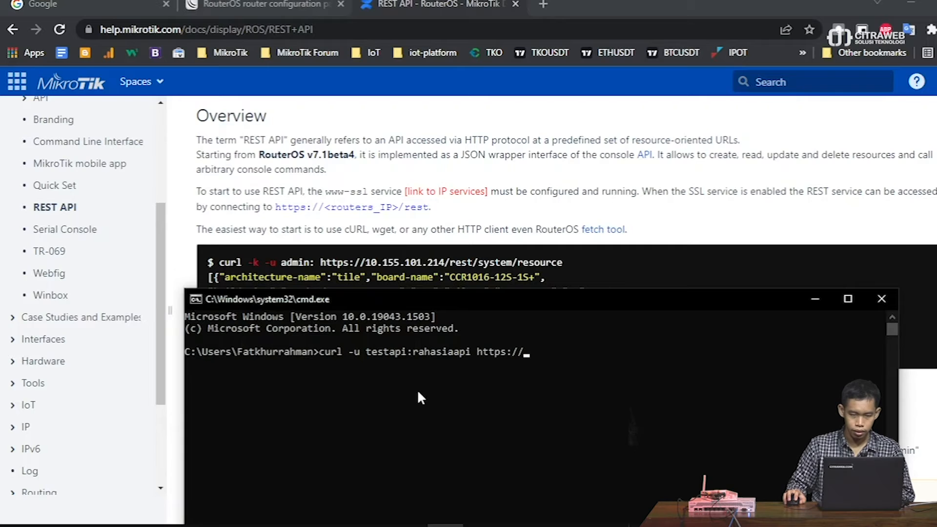
pyautogui.click(261, 4)
pyautogui.click(105, 30)
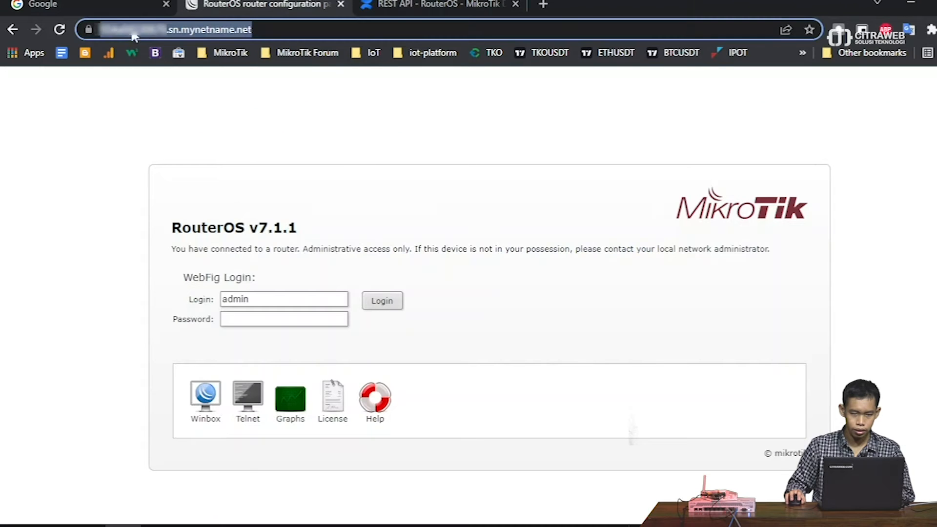
pyautogui.click(439, 5)
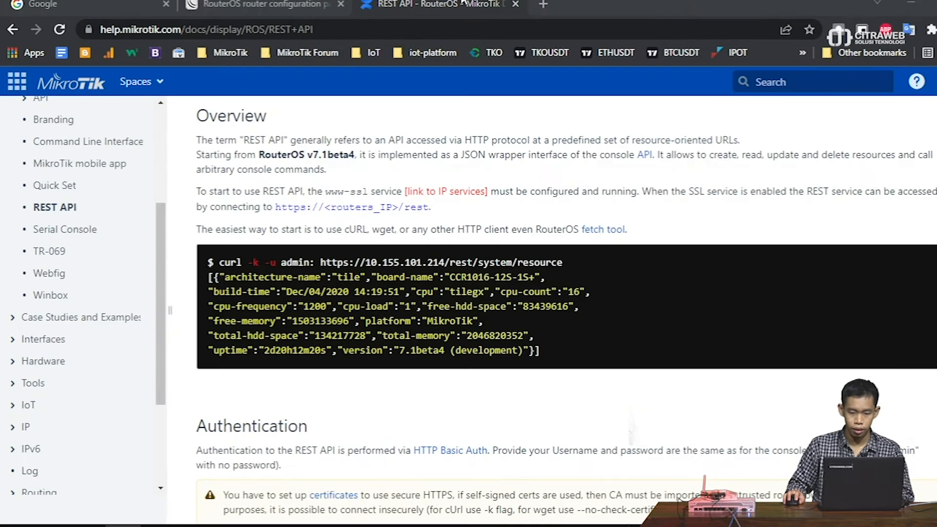
pyautogui.hotkey('alt', 'Tab')
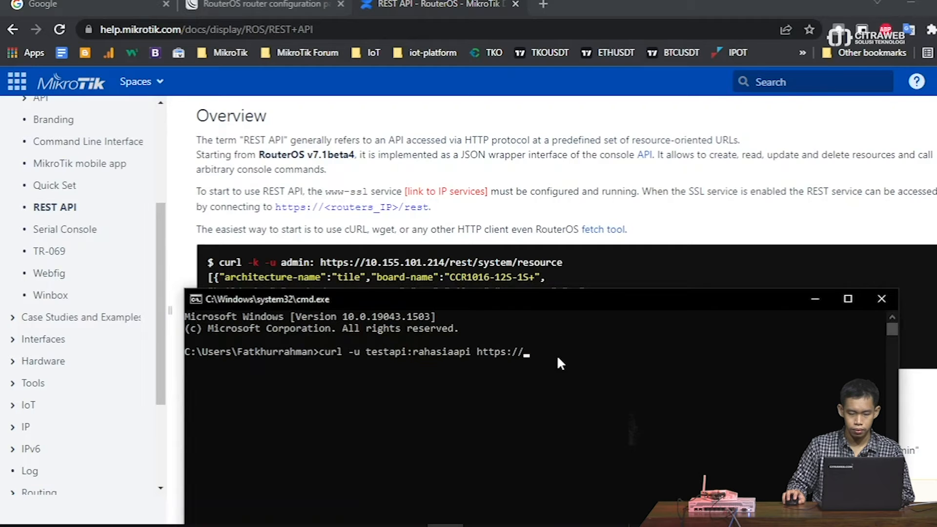
pyautogui.click(259, 5)
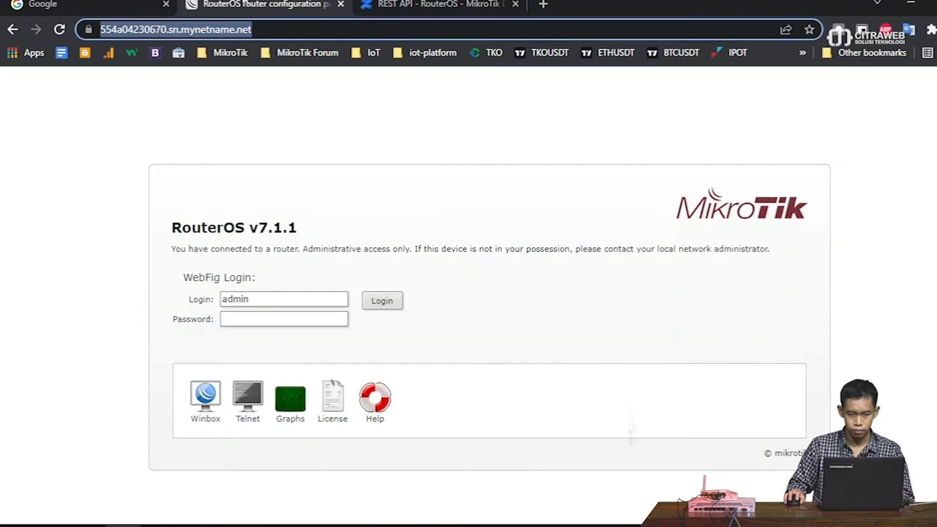
pyautogui.click(447, 4)
pyautogui.hotkey('alt', 'Tab')
pyautogui.hotkey('ctrl', 'v')
# - Remove the stray slash, append rest/system/resource, run curl, and highlight the returned JSON
pyautogui.press('Left')
pyautogui.press('Left')
pyautogui.press('Left')
pyautogui.press('Left')
pyautogui.press('Left')
pyautogui.press('Left')
pyautogui.press('Left')
pyautogui.press('Left')
pyautogui.press('Left')
pyautogui.press('Left')
pyautogui.press('Left')
pyautogui.press('Left')
pyautogui.press('Left')
pyautogui.press('Left')
pyautogui.press('Left')
pyautogui.press('Left')
pyautogui.press('Left')
pyautogui.press('Left')
pyautogui.press('Left')
pyautogui.press('Left')
pyautogui.press('BackSpace')
pyautogui.press('BackSpace')
pyautogui.press('BackSpace')
pyautogui.press('BackSpace')
pyautogui.press('BackSpace')
pyautogui.press('BackSpace')
pyautogui.press('BackSpace')
pyautogui.press('BackSpace')
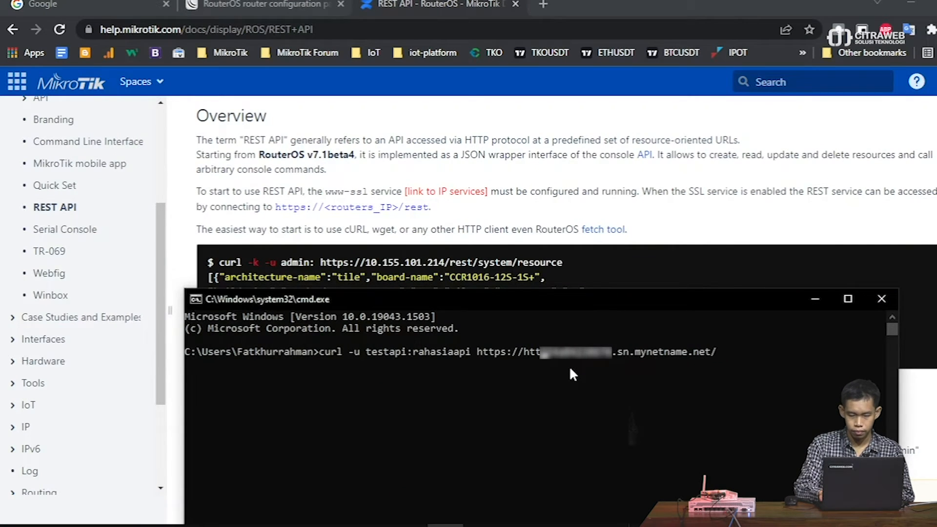
pyautogui.press('Right')
pyautogui.press('Right')
pyautogui.press('Right')
pyautogui.press('Right')
pyautogui.press('Right')
pyautogui.press('Right')
pyautogui.press('Right')
pyautogui.press('Right')
pyautogui.press('Right')
pyautogui.press('Right')
pyautogui.press('Right')
pyautogui.press('Right')
pyautogui.press('Right')
pyautogui.press('Right')
pyautogui.press('Right')
pyautogui.press('Right')
pyautogui.press('Right')
pyautogui.press('Right')
pyautogui.press('Right')
pyautogui.press('Right')
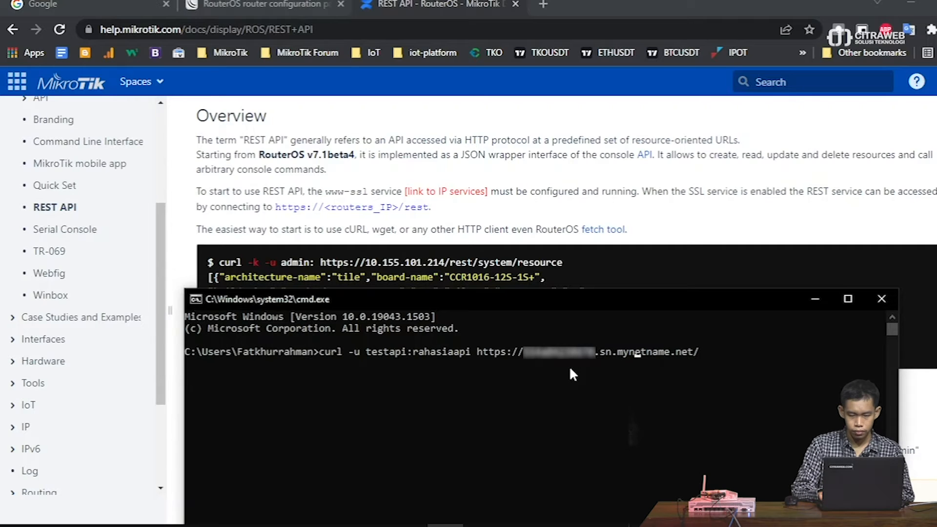
pyautogui.write('r')
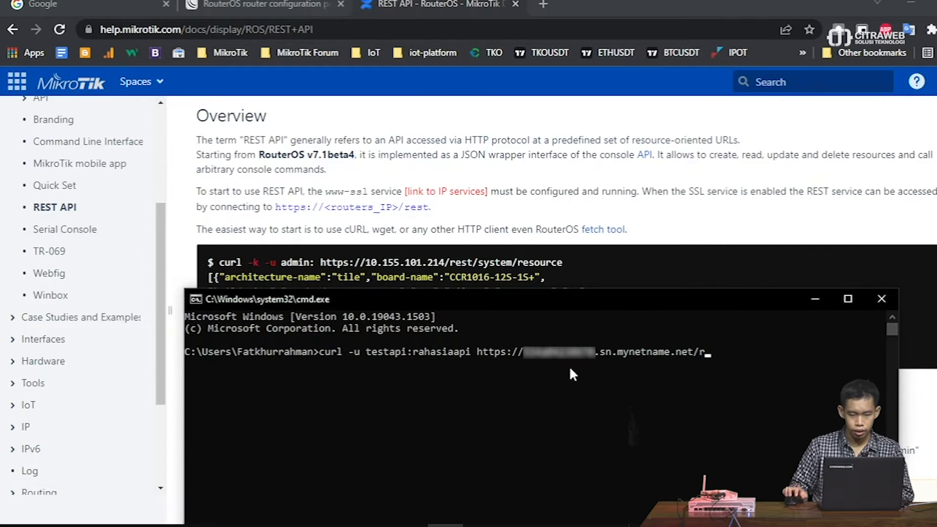
pyautogui.write('est/')
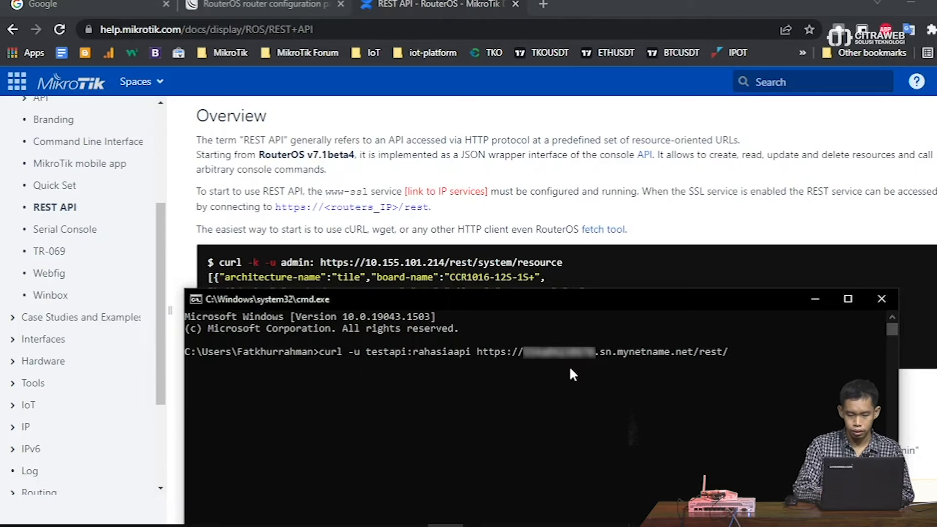
pyautogui.write('system/')
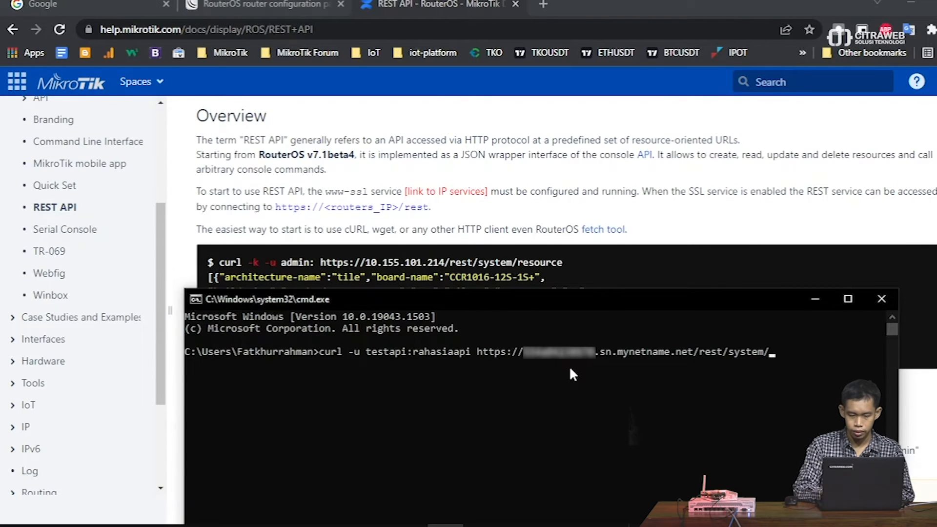
pyautogui.write('resource')
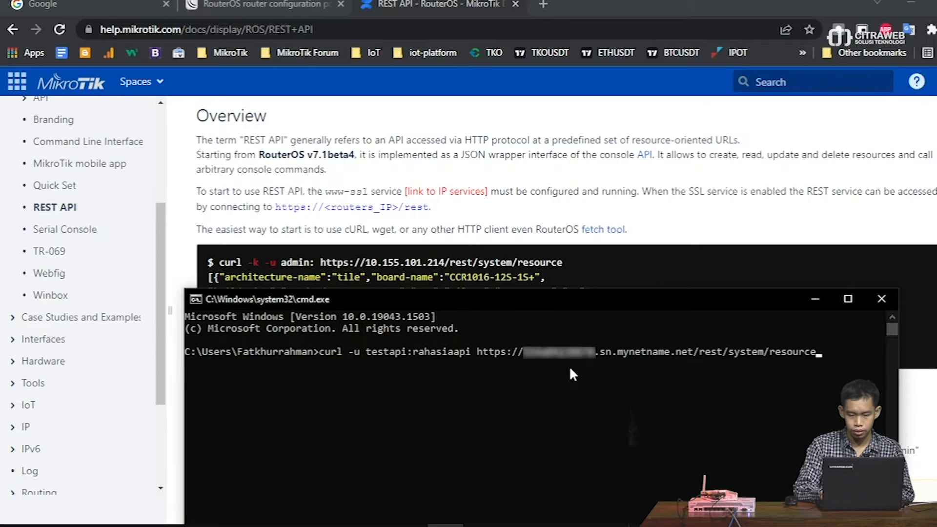
pyautogui.press('Return')
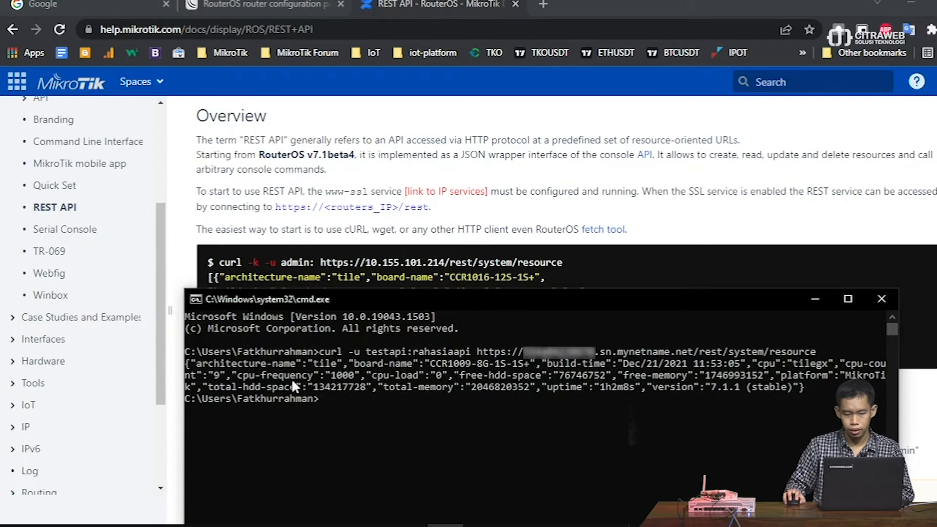
pyautogui.moveTo(187, 361); pyautogui.dragTo(864, 388)
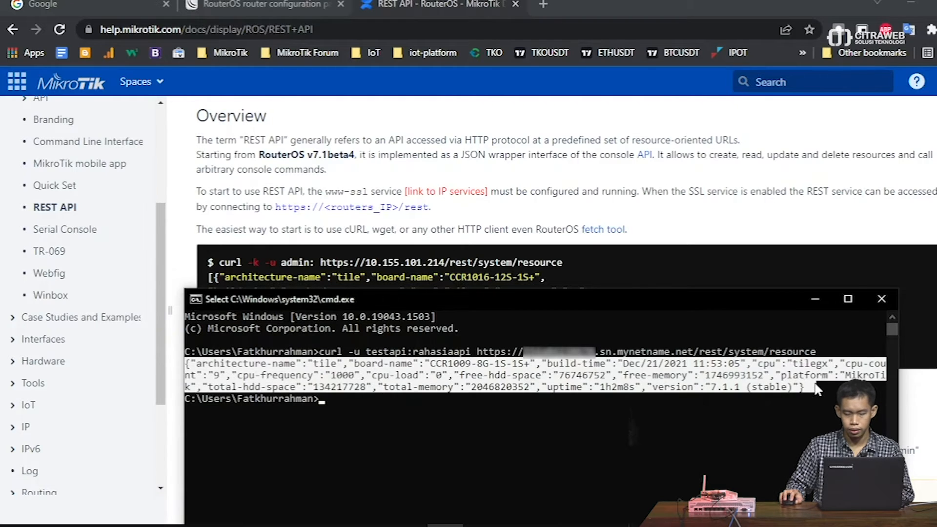
pyautogui.click(702, 430)
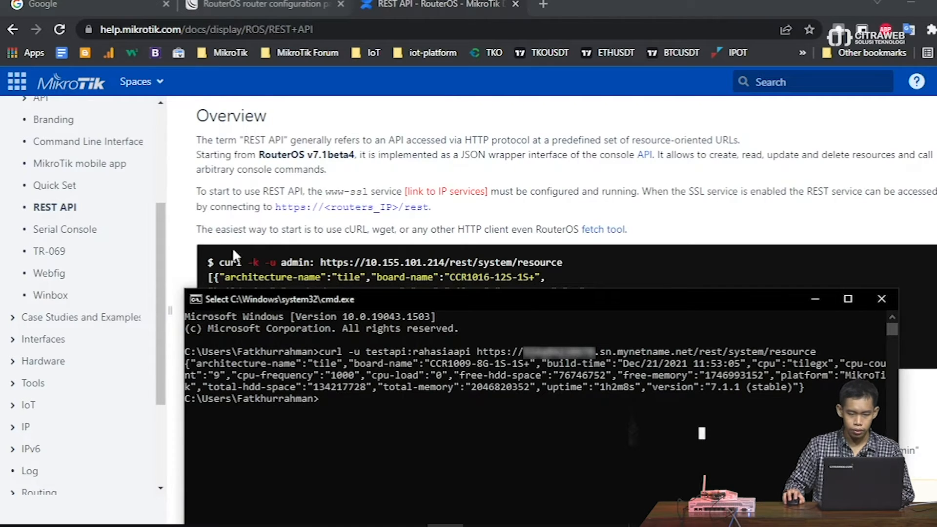
pyautogui.moveTo(198, 230); pyautogui.dragTo(330, 229)
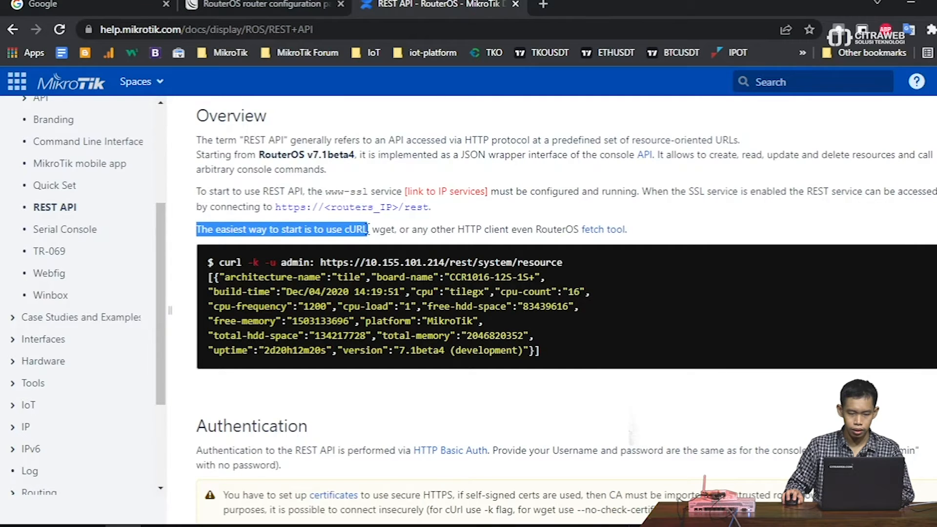
pyautogui.moveTo(368, 230); pyautogui.dragTo(486, 229)
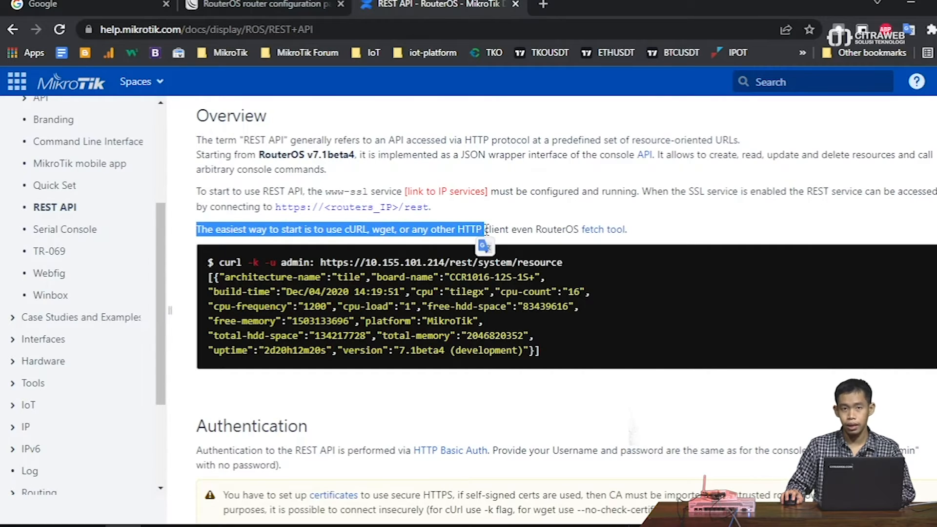
pyautogui.click(523, 235)
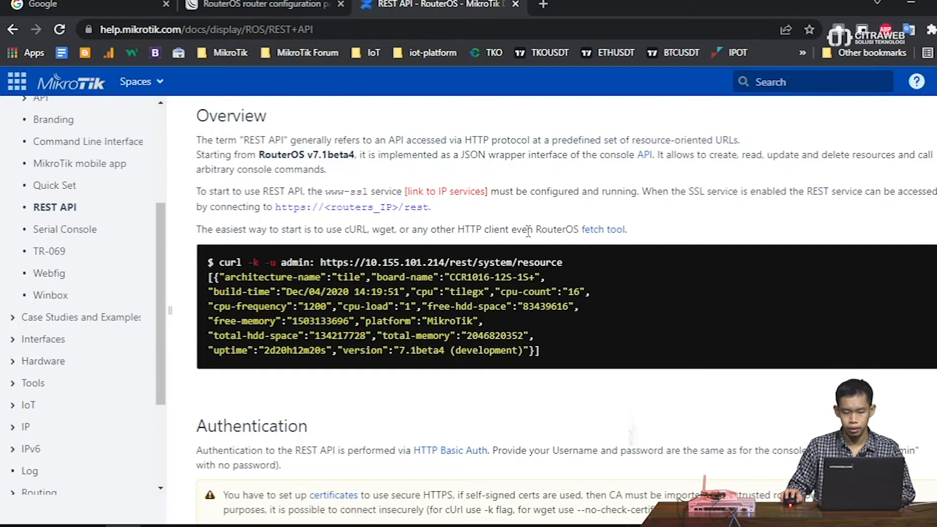
pyautogui.scroll(-2, 523, 234)
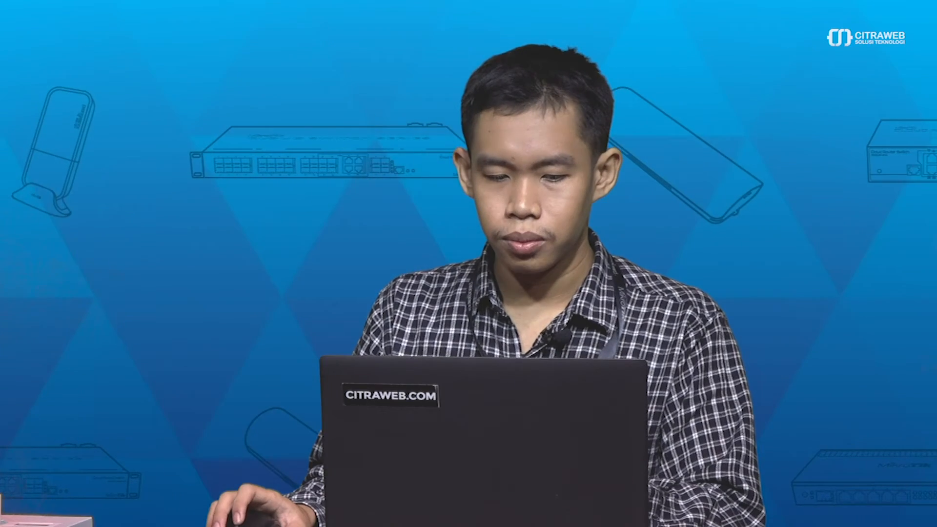
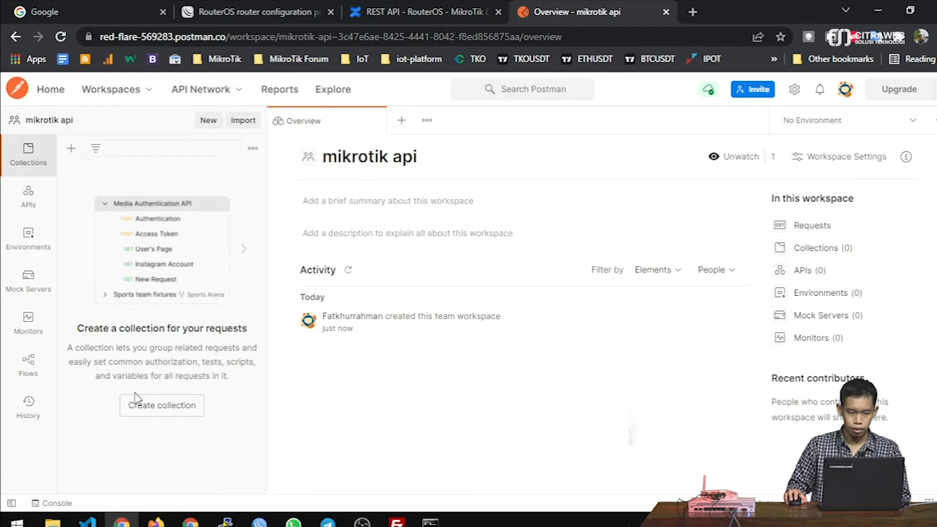
# - Start a blank HTTP request and copy the router's /rest/system/resource URL from the curl command
pyautogui.click(206, 121)
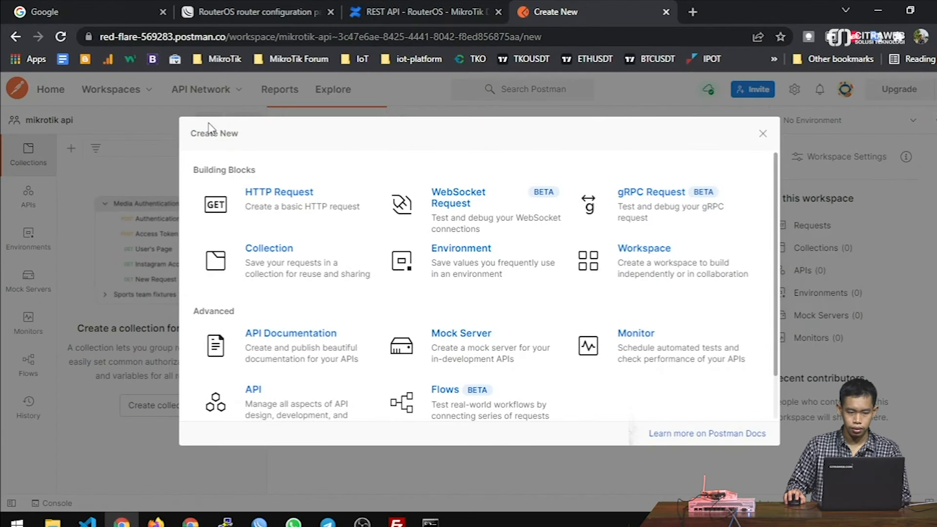
pyautogui.click(280, 200)
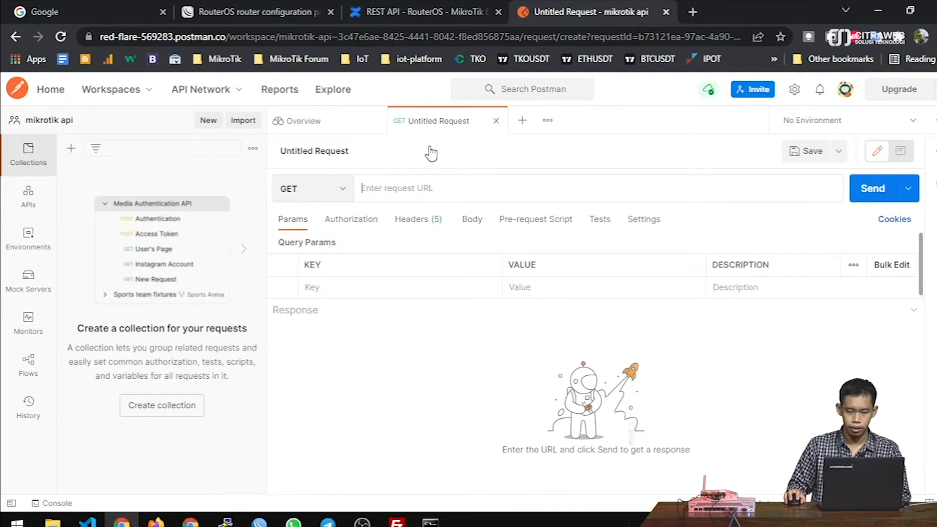
pyautogui.click(431, 522)
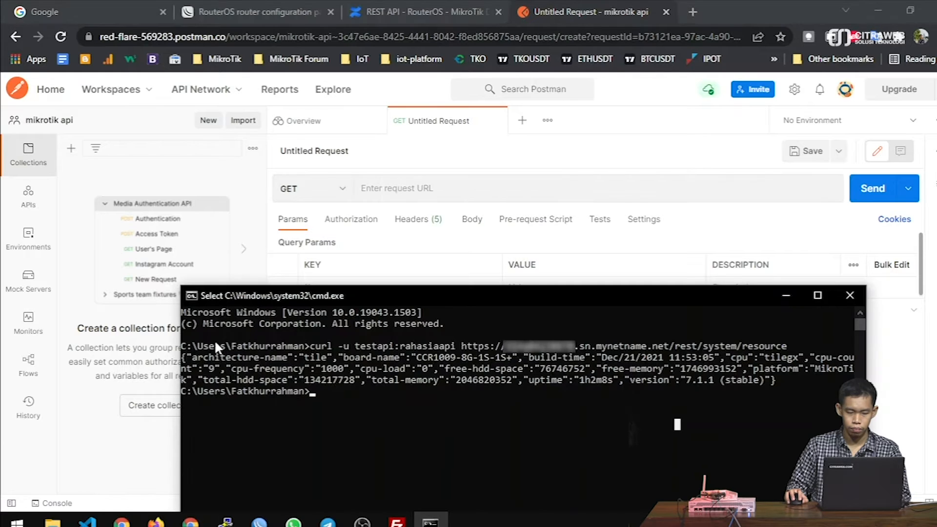
pyautogui.click(464, 346)
pyautogui.moveTo(464, 347); pyautogui.dragTo(788, 356)
pyautogui.hotkey('ctrl', 'c')
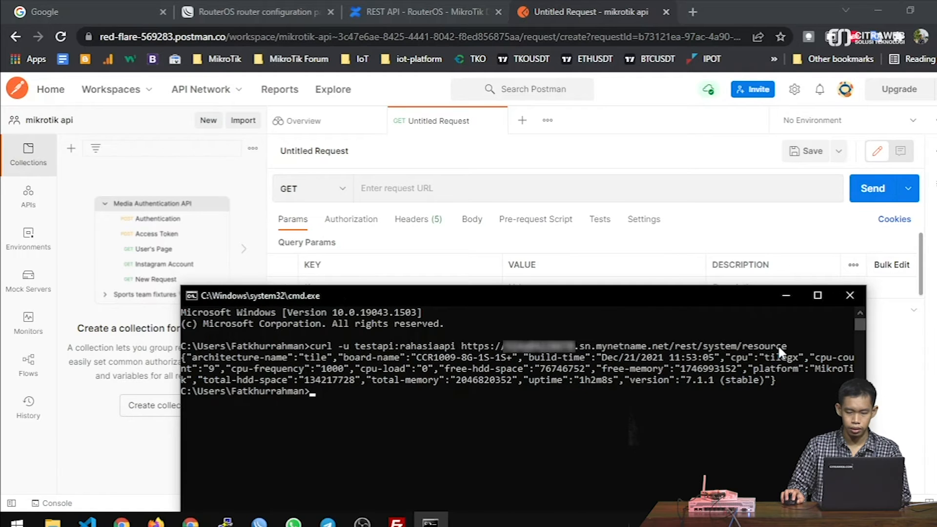
pyautogui.click(787, 297)
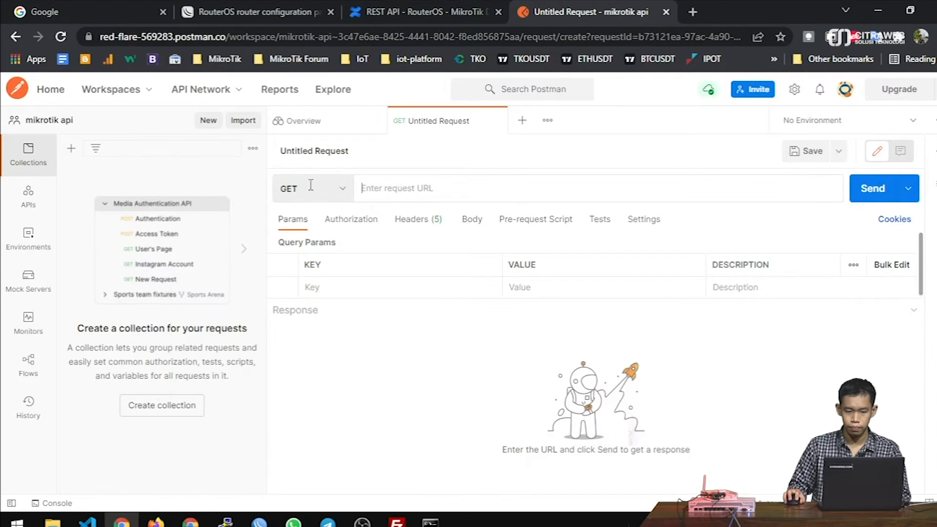
# - Paste the router's /rest/system/resource URL into the GET request
pyautogui.click(343, 193)
pyautogui.click(393, 186)
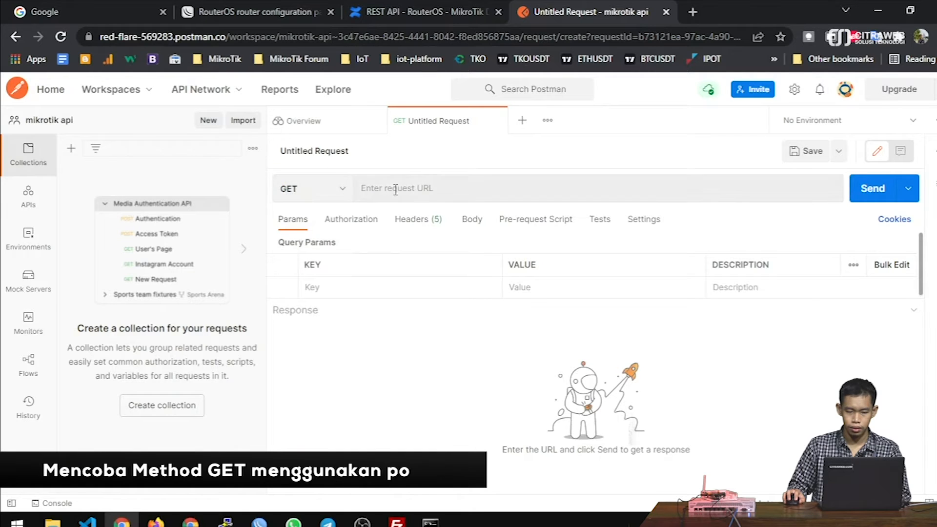
pyautogui.hotkey('ctrl', 'v')
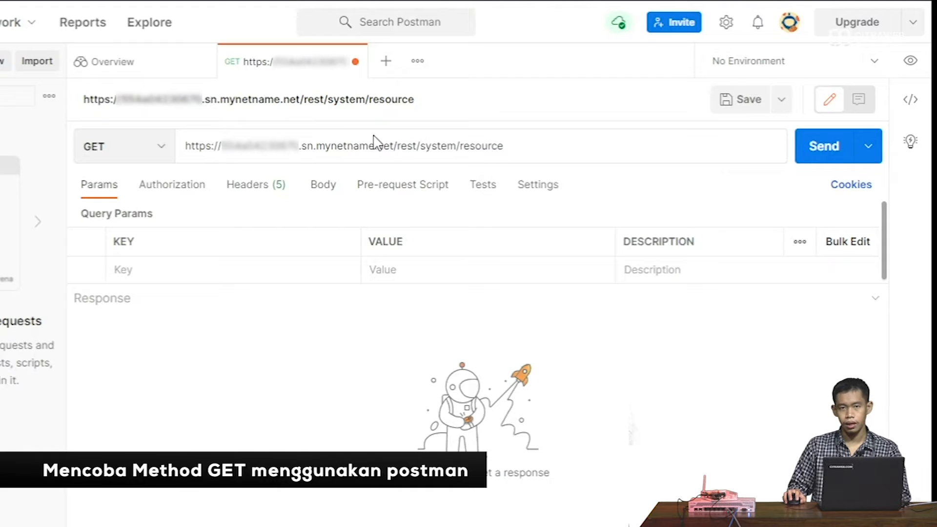
# - Set the request's authorization to Basic Auth with the API user's username and password
pyautogui.click(168, 190)
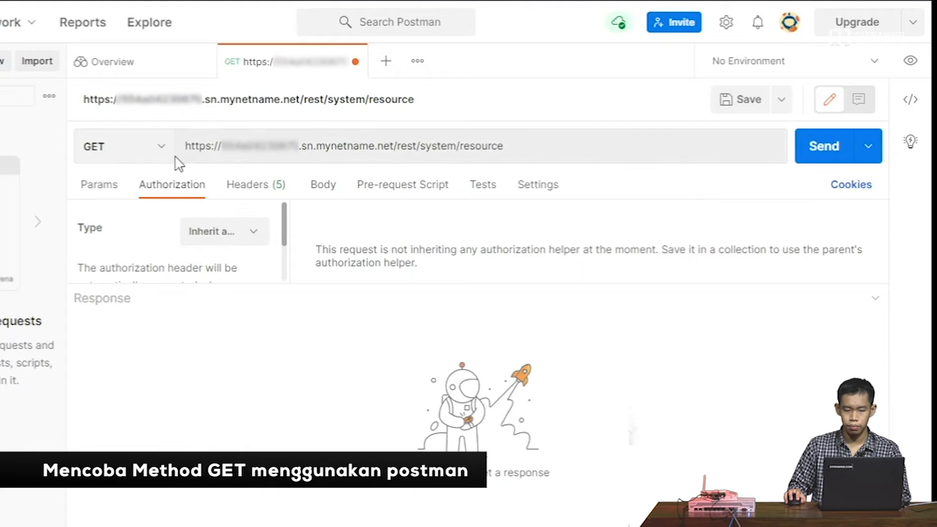
pyautogui.click(208, 231)
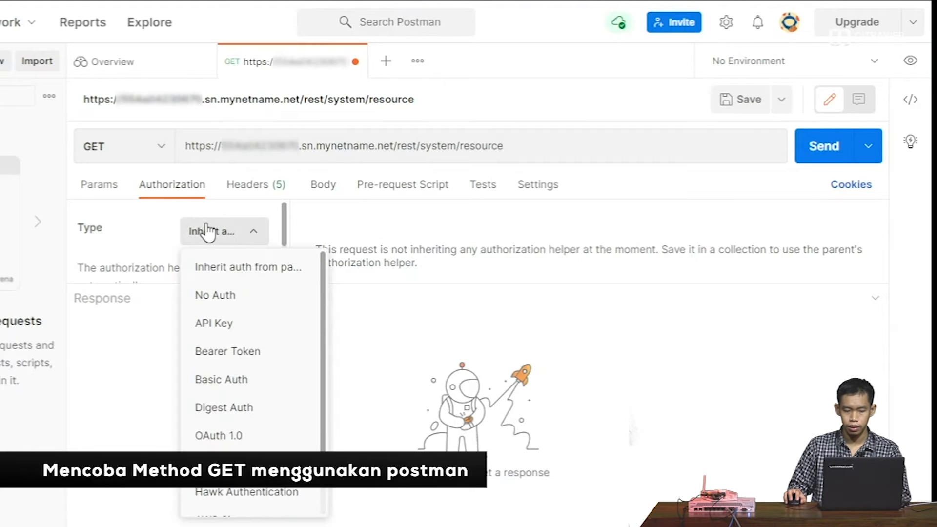
pyautogui.click(236, 384)
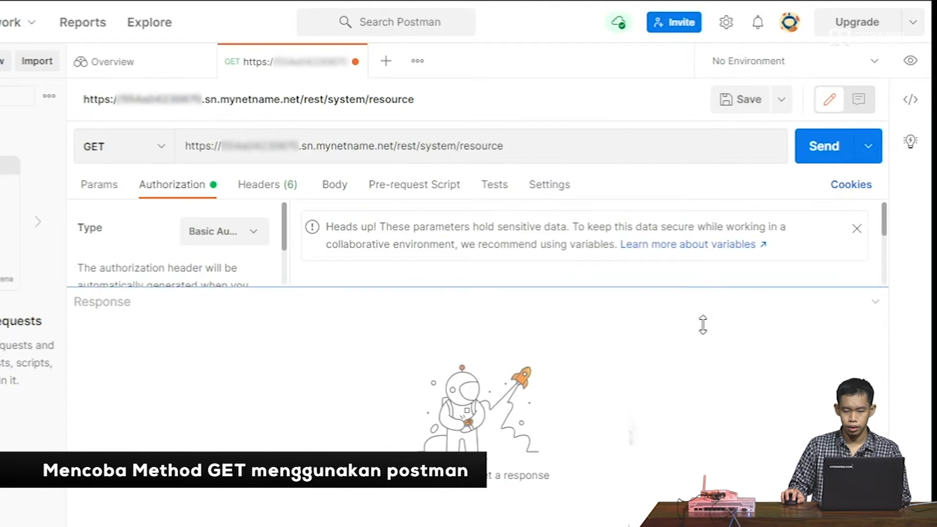
pyautogui.scroll(-1, 629, 286)
pyautogui.click(623, 274)
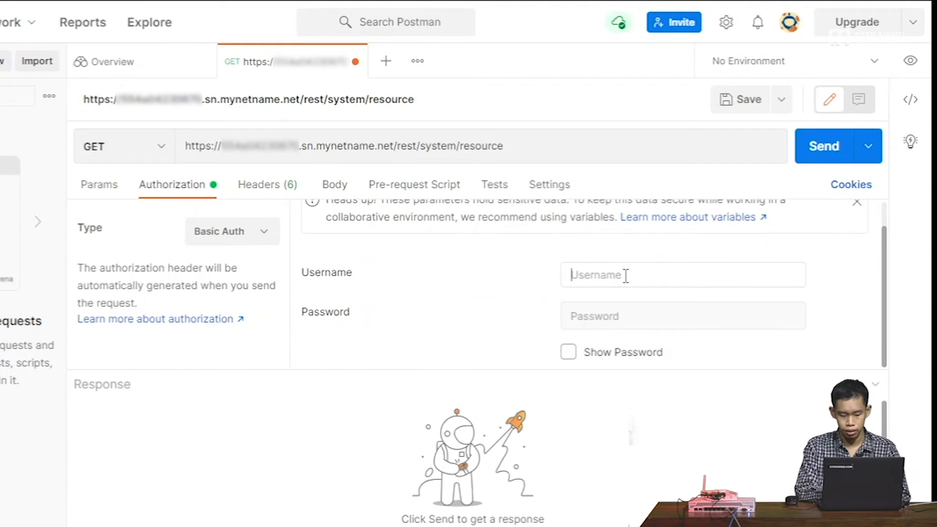
pyautogui.write('testapi')
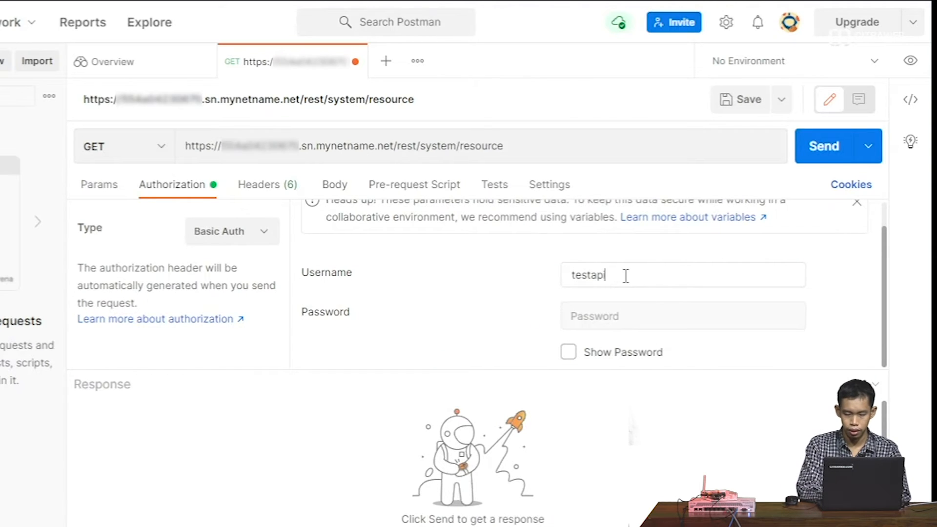
pyautogui.press('Tab')
pyautogui.write('•••••••')
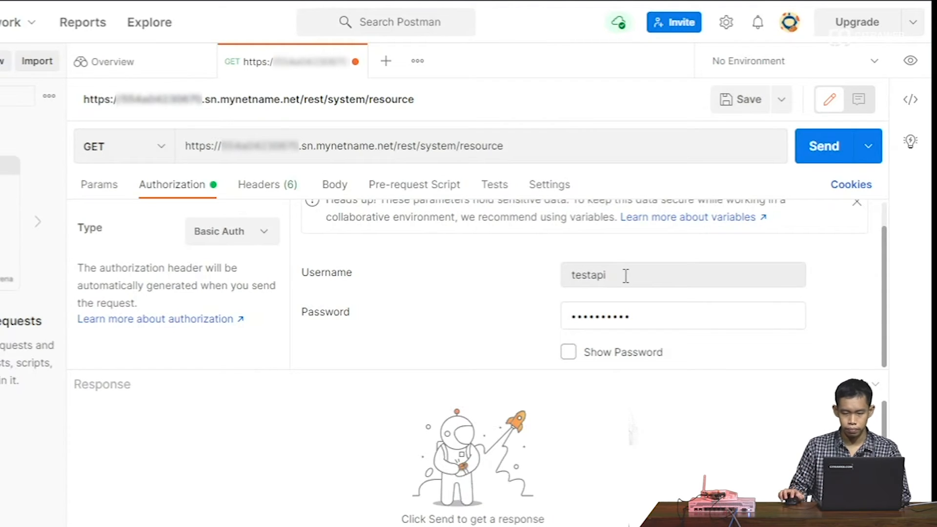
pyautogui.click(727, 105)
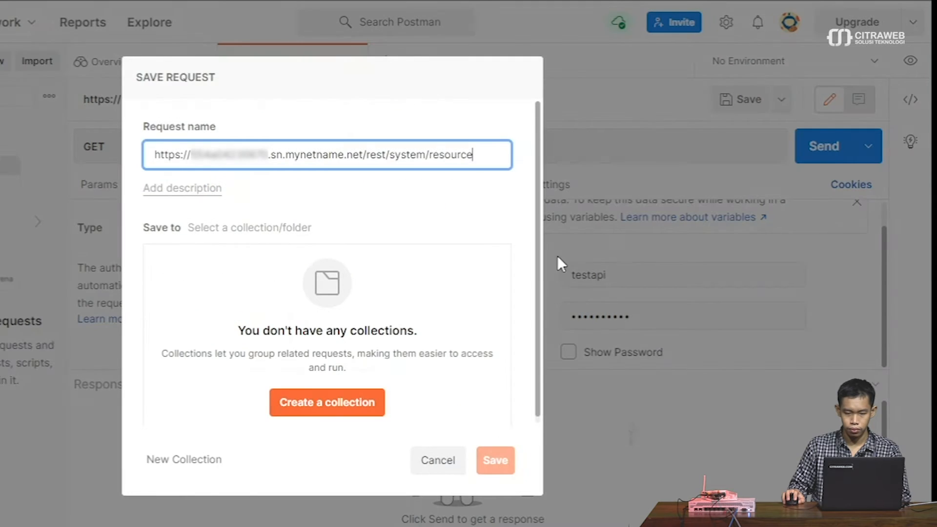
# - Create a collection named 'mikrotik api' and save the request into it
pyautogui.click(318, 405)
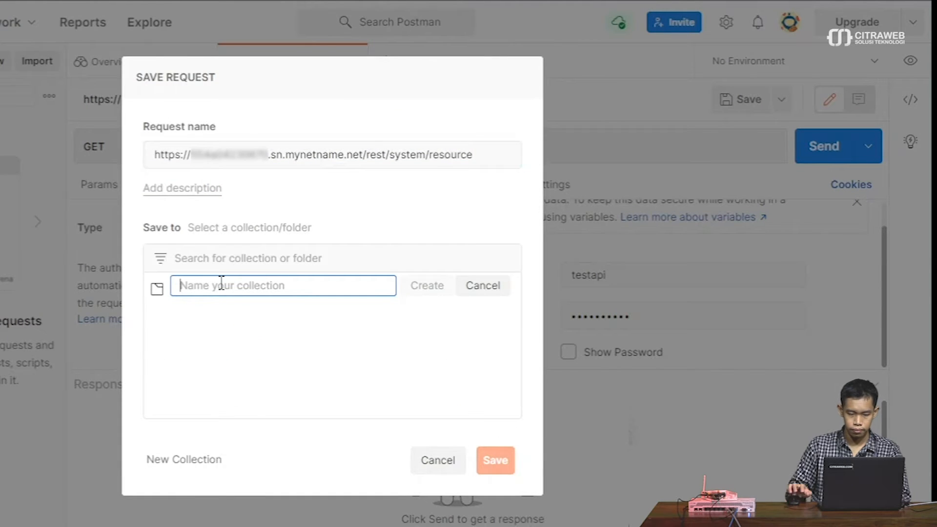
pyautogui.write('test')
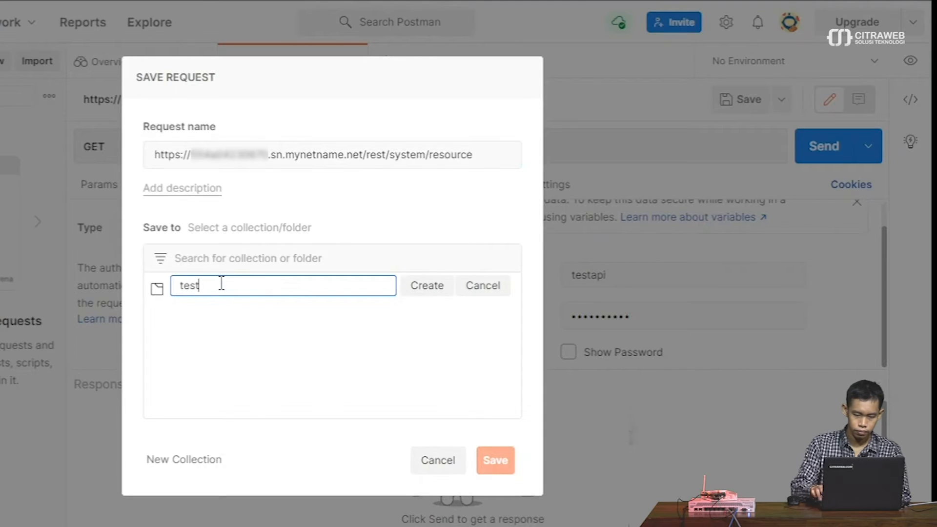
pyautogui.press('BackSpace')
pyautogui.press('BackSpace')
pyautogui.write('mikr')
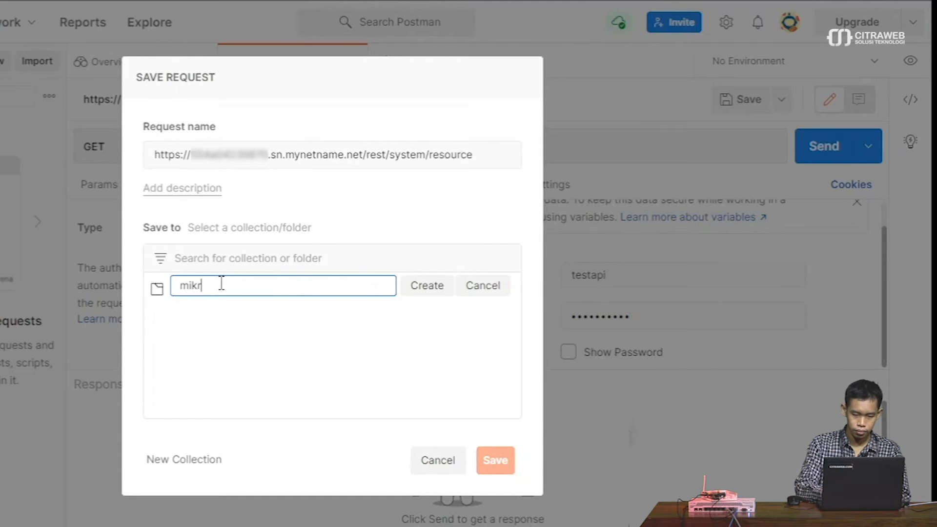
pyautogui.write('otik api')
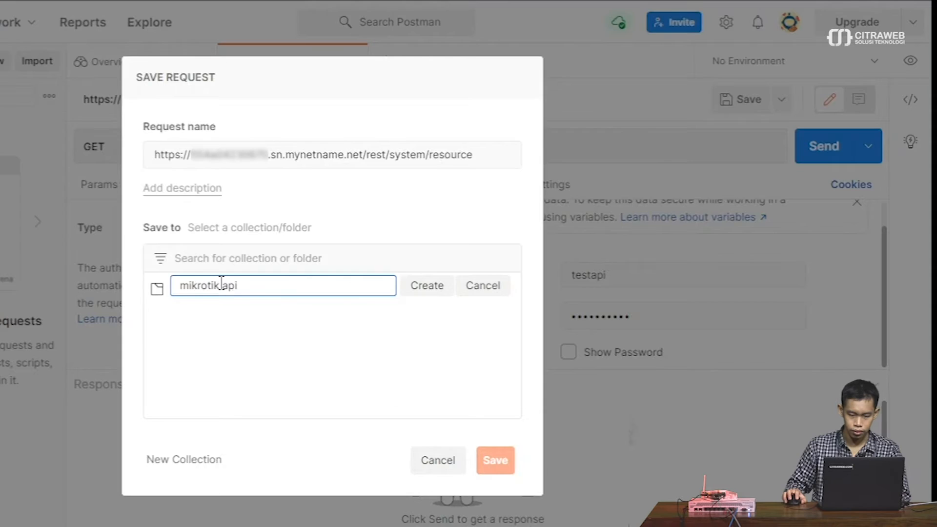
pyautogui.click(421, 291)
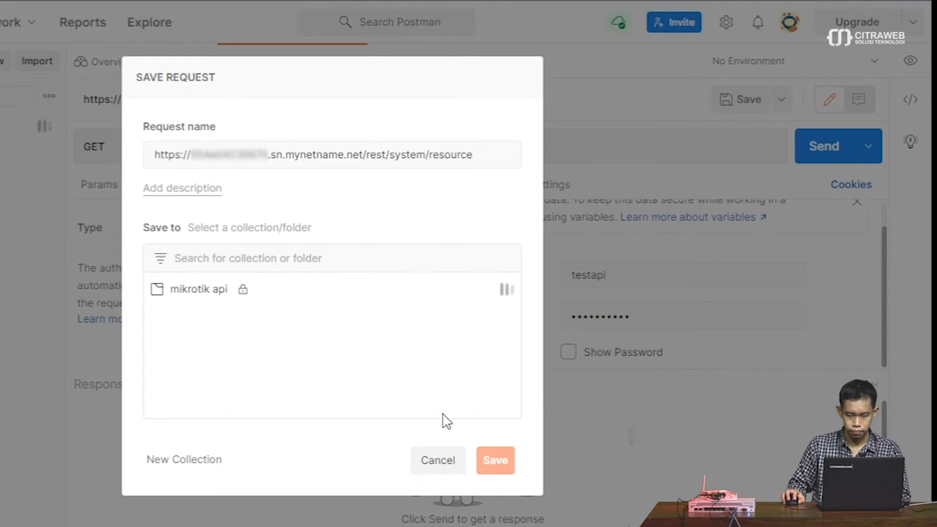
pyautogui.click(157, 291)
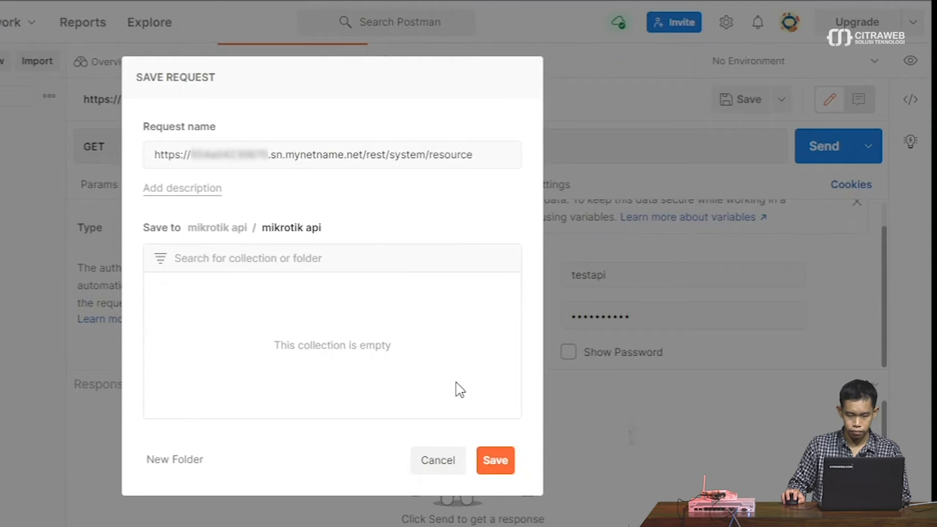
pyautogui.click(489, 457)
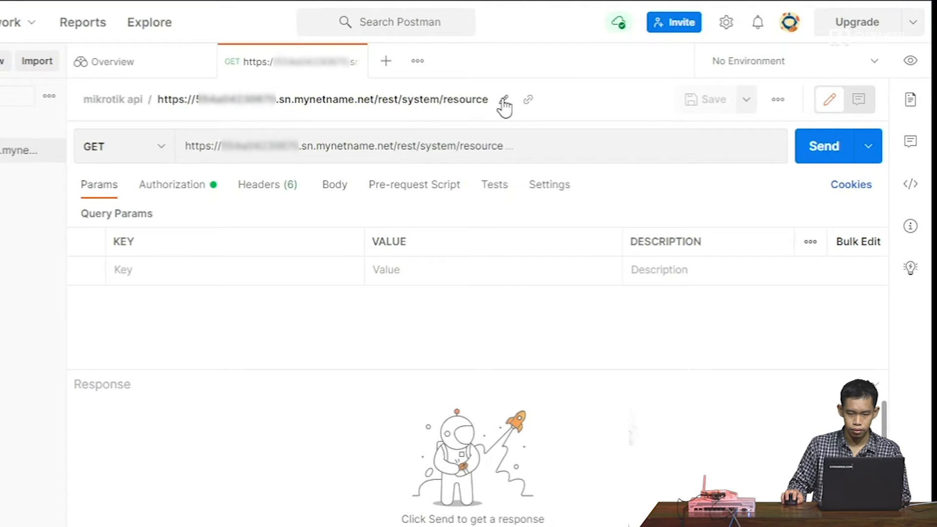
# - Rename the saved request to 'get system resource'
pyautogui.click(502, 99)
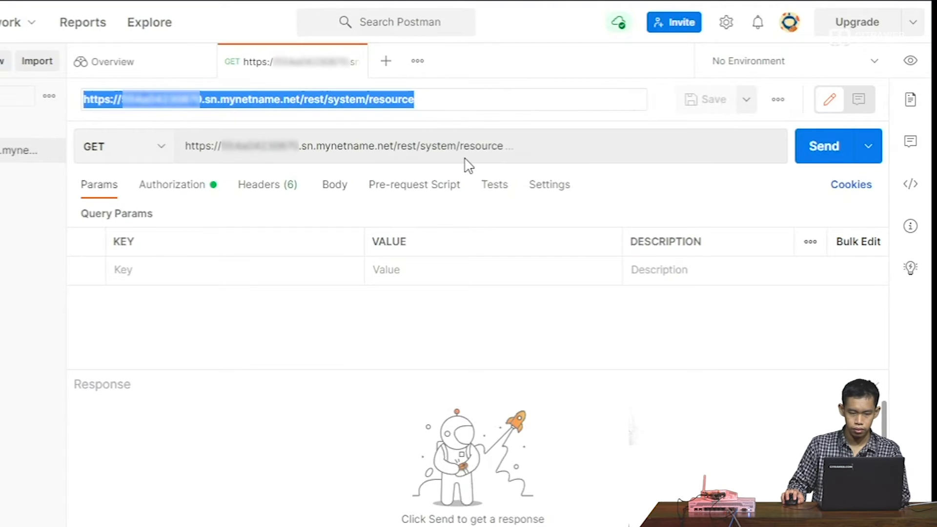
pyautogui.write('get syst')
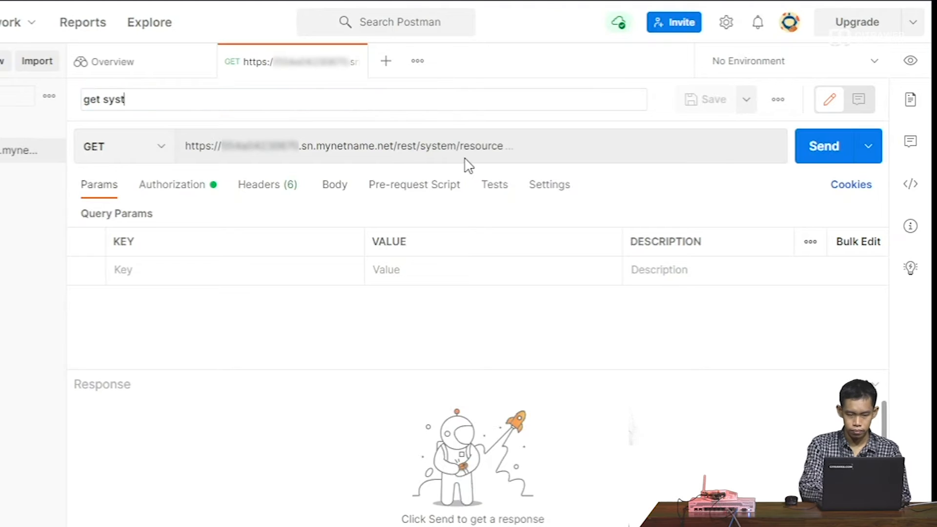
pyautogui.write('em resource')
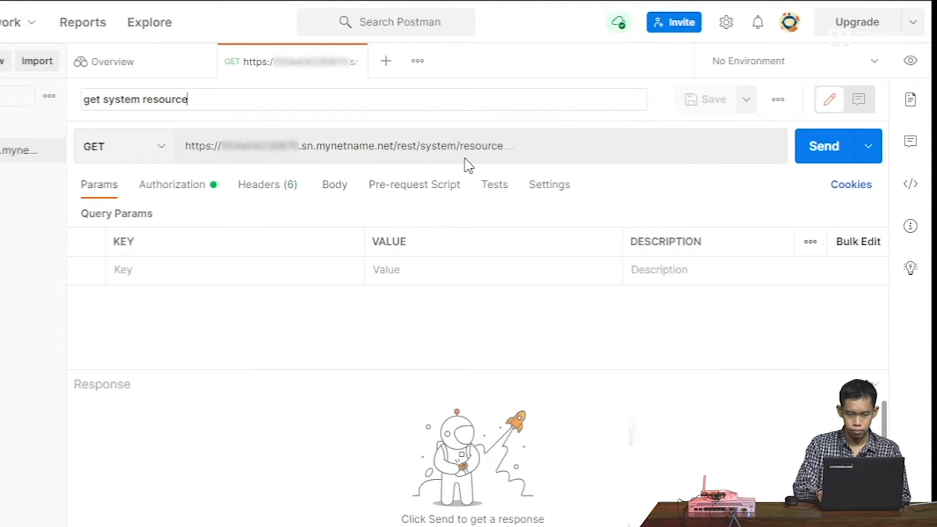
pyautogui.press('Return')
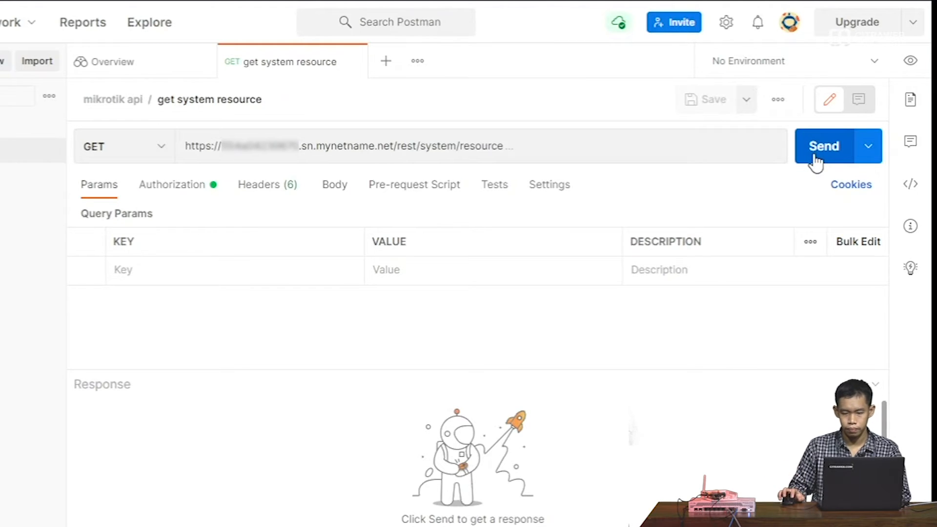
# - Send the request and inspect the architecture-name, board-name and cpu fields, then switch to the REST API docs
pyautogui.click(814, 155)
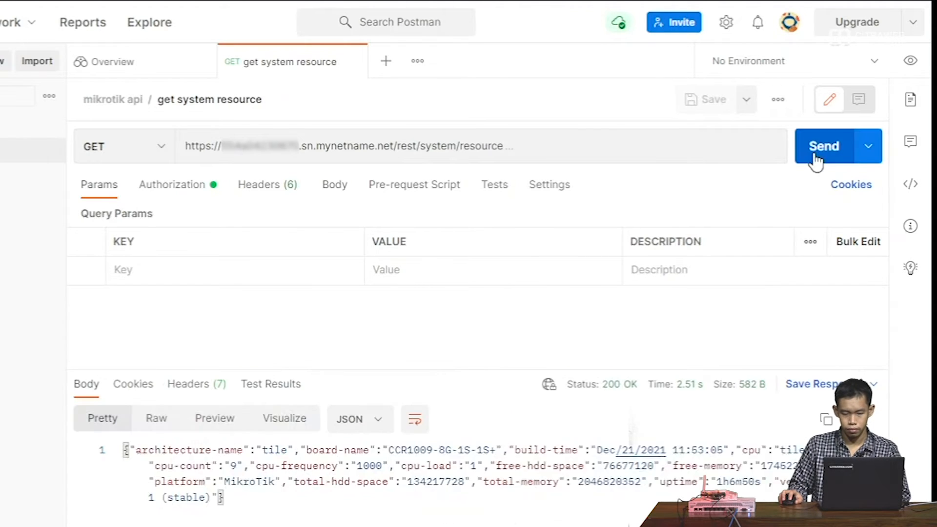
pyautogui.moveTo(496, 371); pyautogui.dragTo(496, 293)
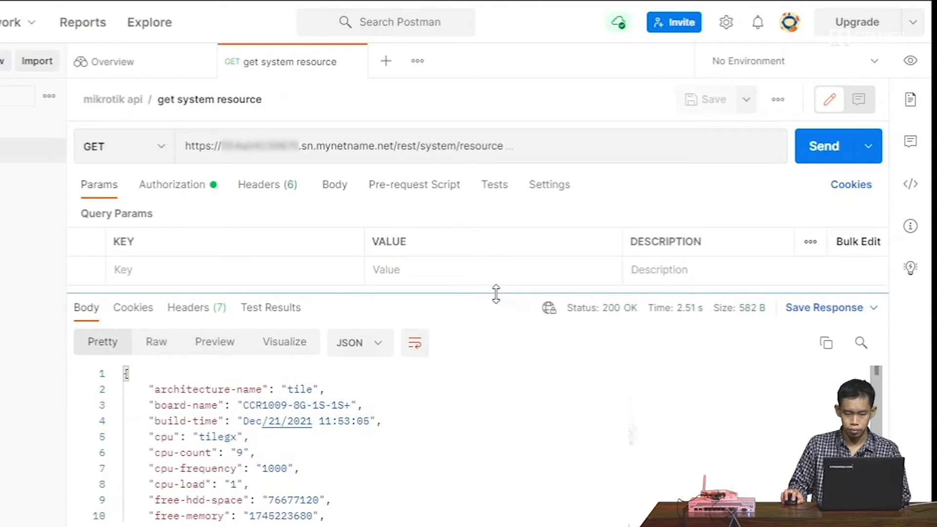
pyautogui.click(125, 374)
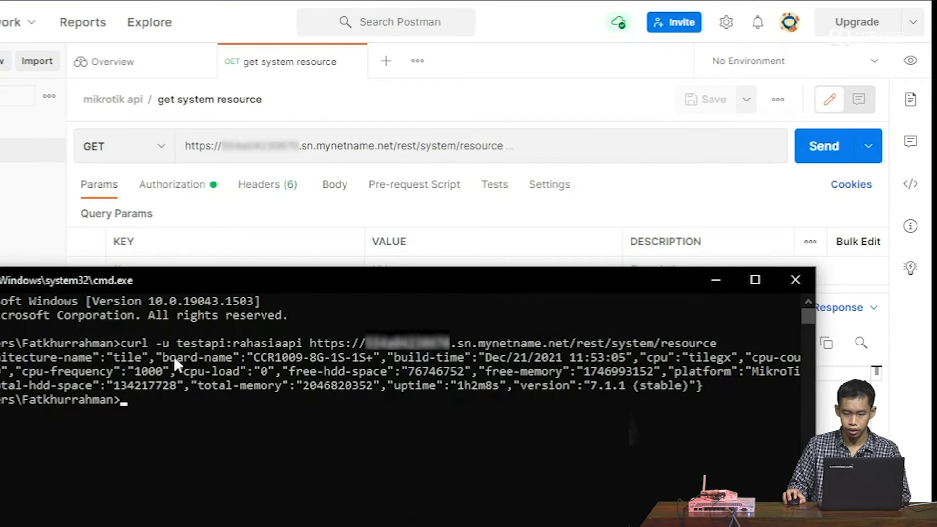
pyautogui.click(716, 280)
pyautogui.moveTo(161, 389); pyautogui.dragTo(297, 390)
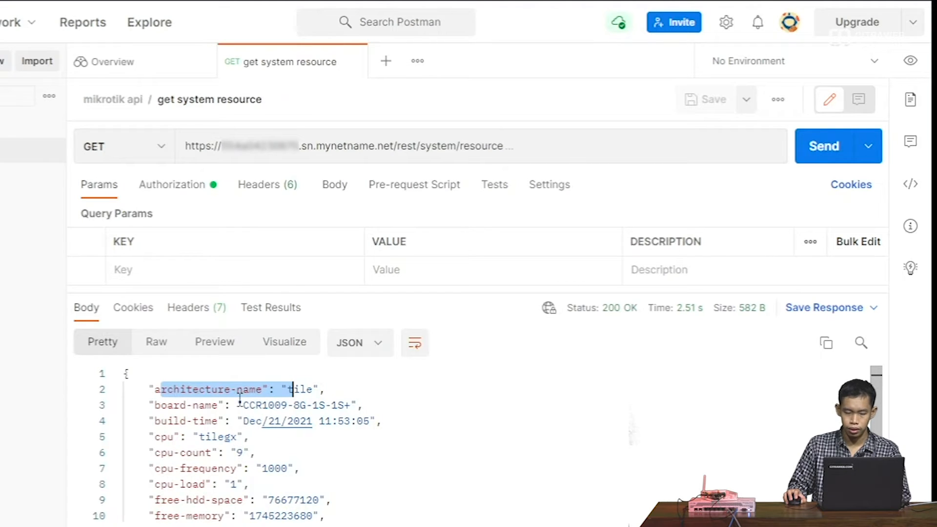
pyautogui.moveTo(161, 405); pyautogui.dragTo(318, 405)
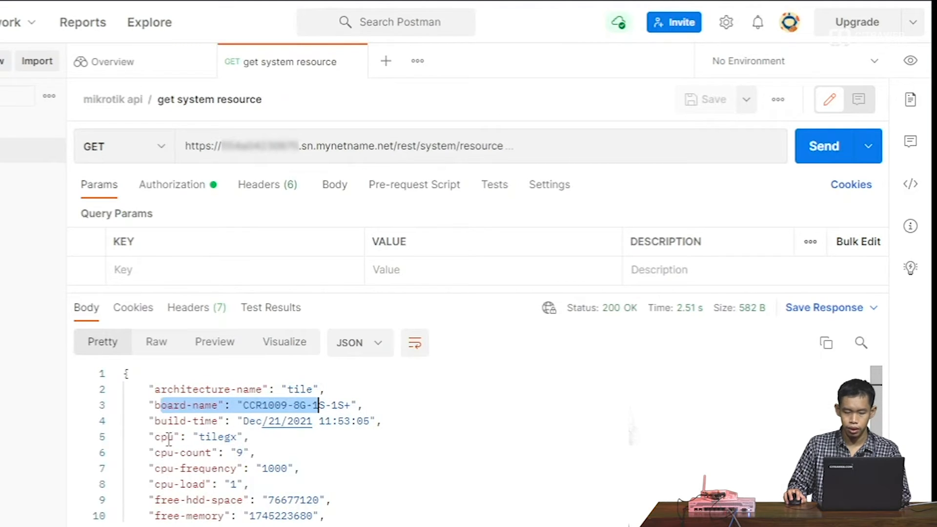
pyautogui.moveTo(167, 437); pyautogui.dragTo(219, 435)
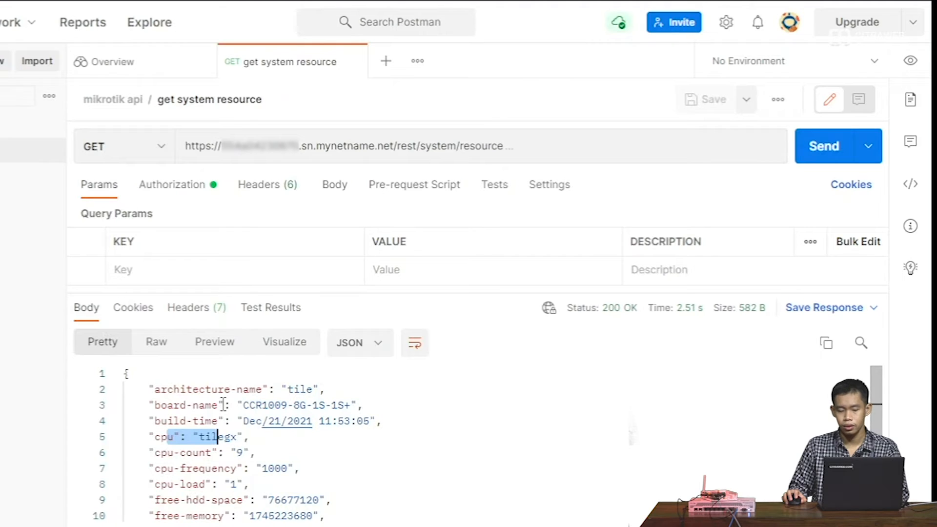
pyautogui.scroll(-2, 223, 404)
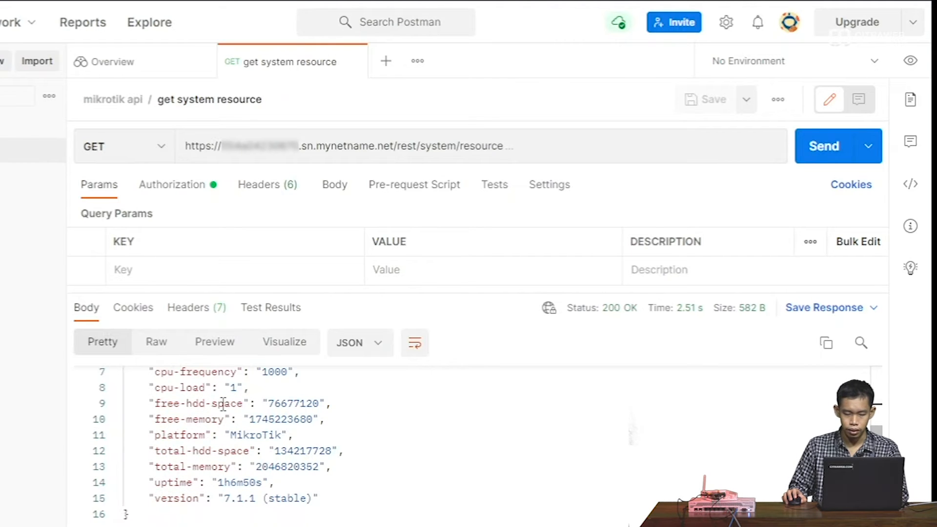
pyautogui.click(297, 2)
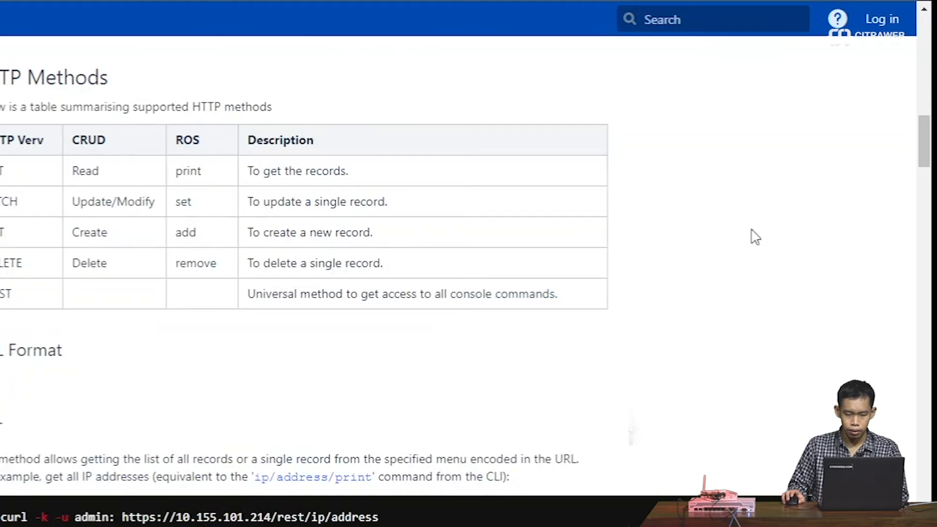
# - Study the GET docs, highlighting the single-record sentence, example IP address URL, *1 ID and .id field
pyautogui.scroll(-5, 836, 242)
pyautogui.scroll(-1, 837, 248)
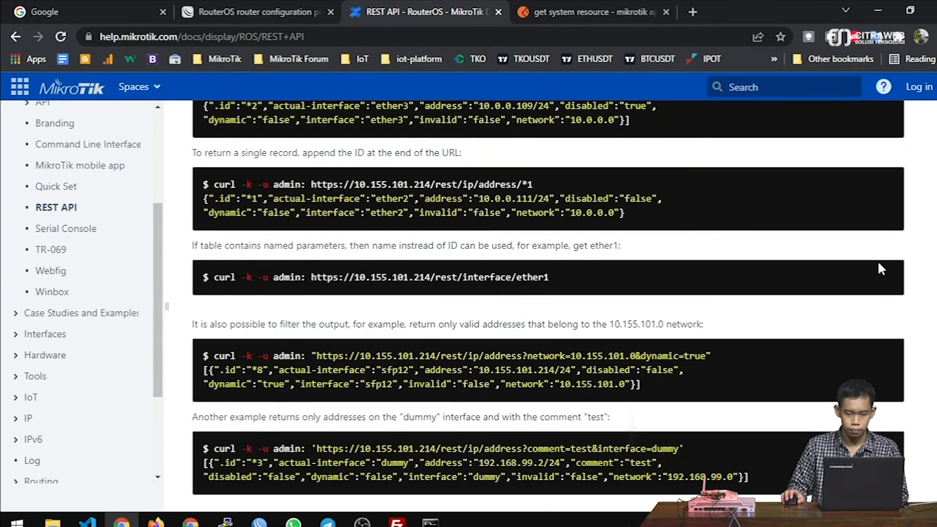
pyautogui.scroll(-1, 879, 268)
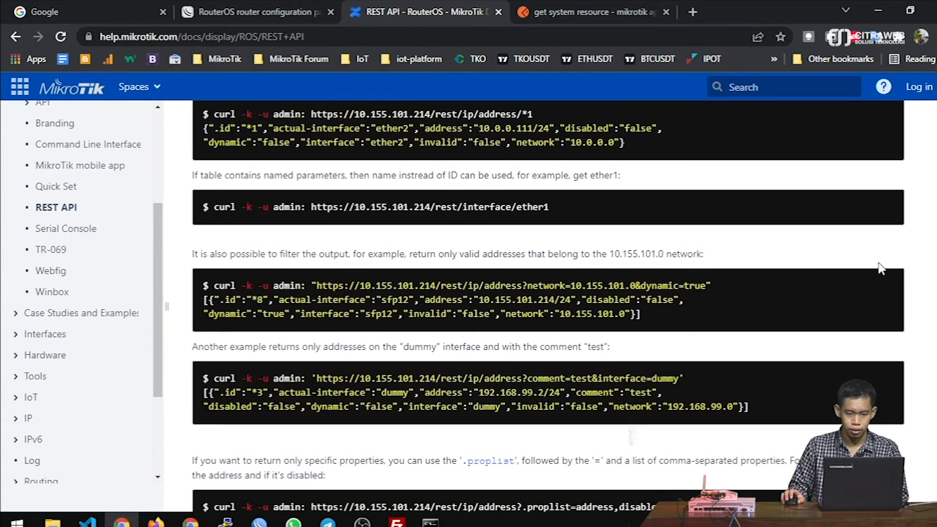
pyautogui.scroll(2, 880, 268)
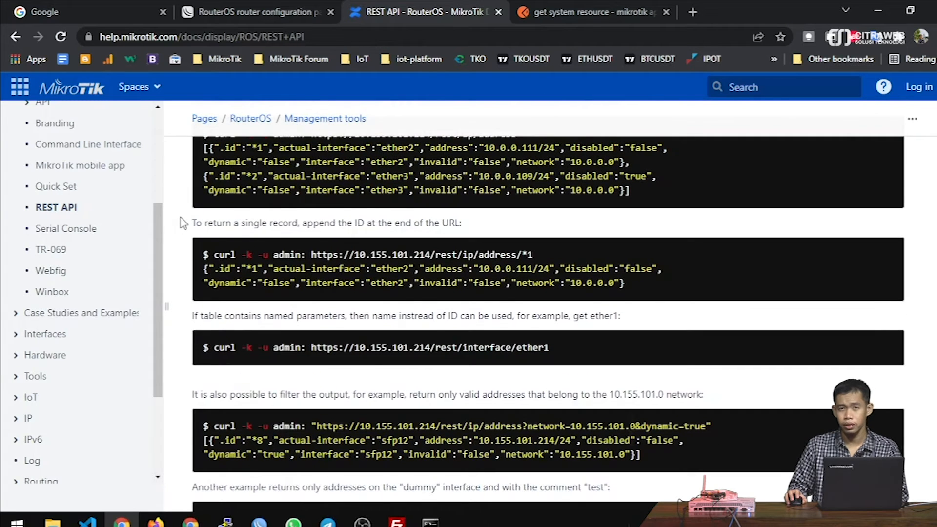
pyautogui.moveTo(194, 223); pyautogui.dragTo(315, 218)
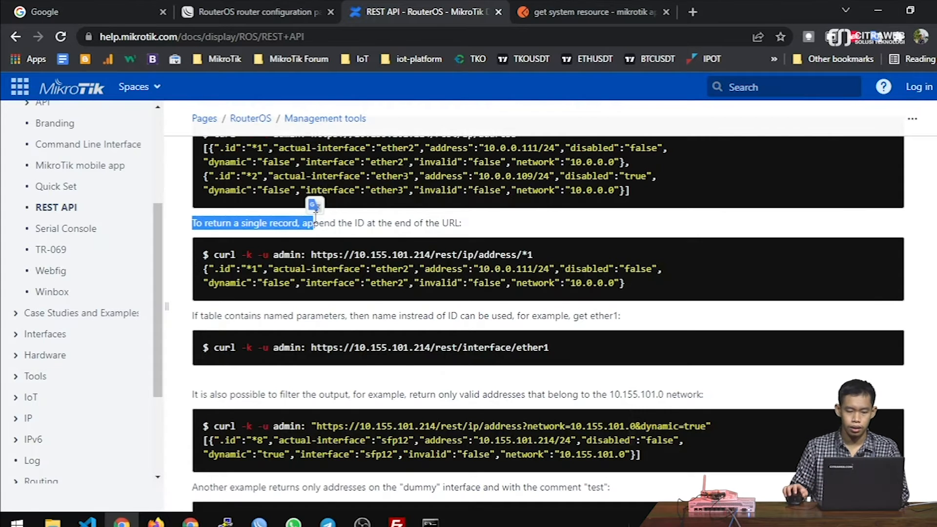
pyautogui.scroll(3, 316, 218)
pyautogui.moveTo(302, 274); pyautogui.dragTo(543, 277)
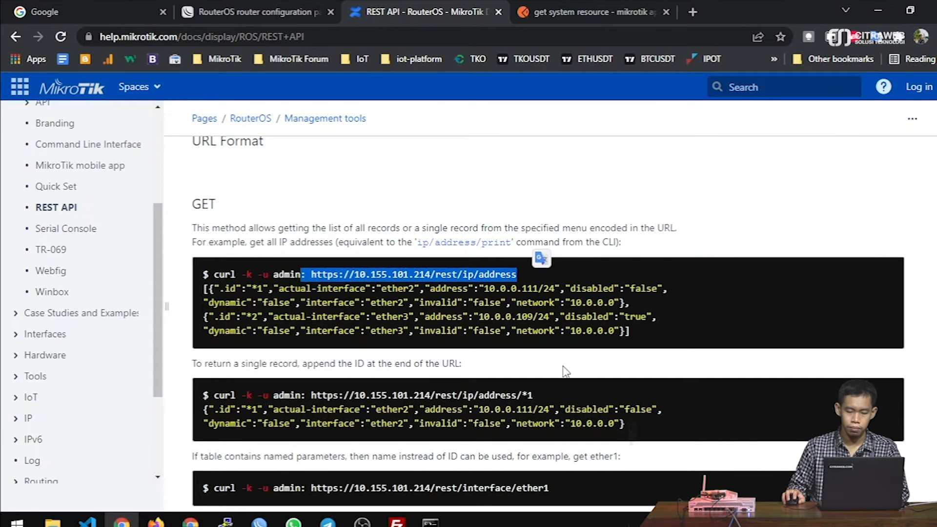
pyautogui.moveTo(534, 395); pyautogui.dragTo(521, 396)
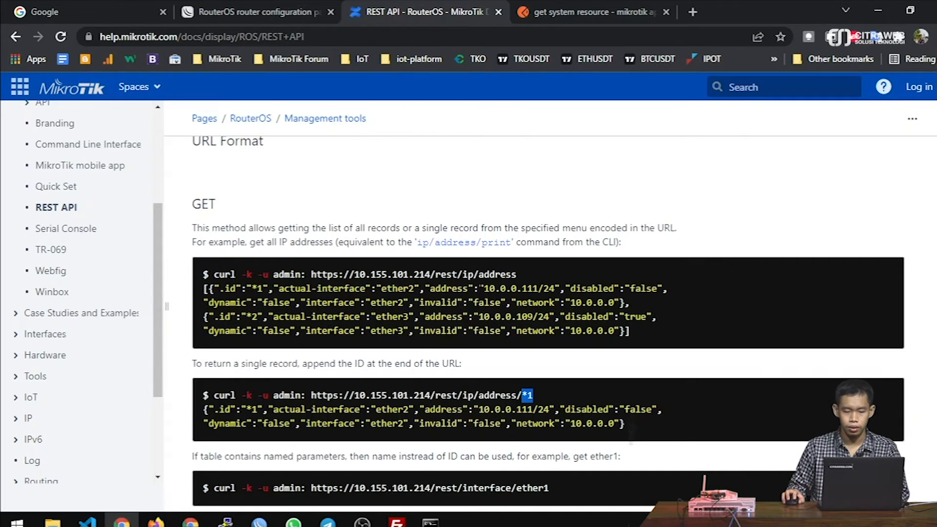
pyautogui.moveTo(219, 288); pyautogui.dragTo(257, 288)
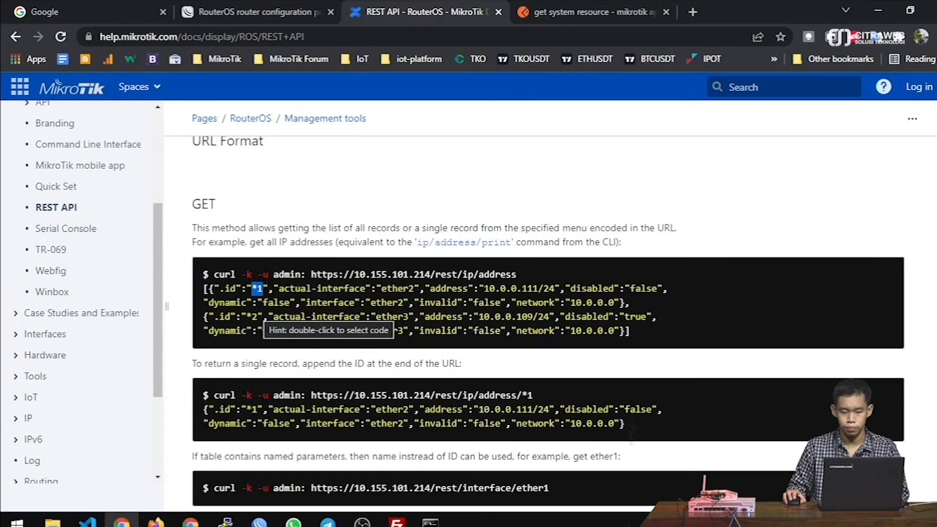
# - Read through the PATCH docs to the PUT section heading, then return to Postman
pyautogui.scroll(-3, 258, 310)
pyautogui.scroll(-2, 258, 310)
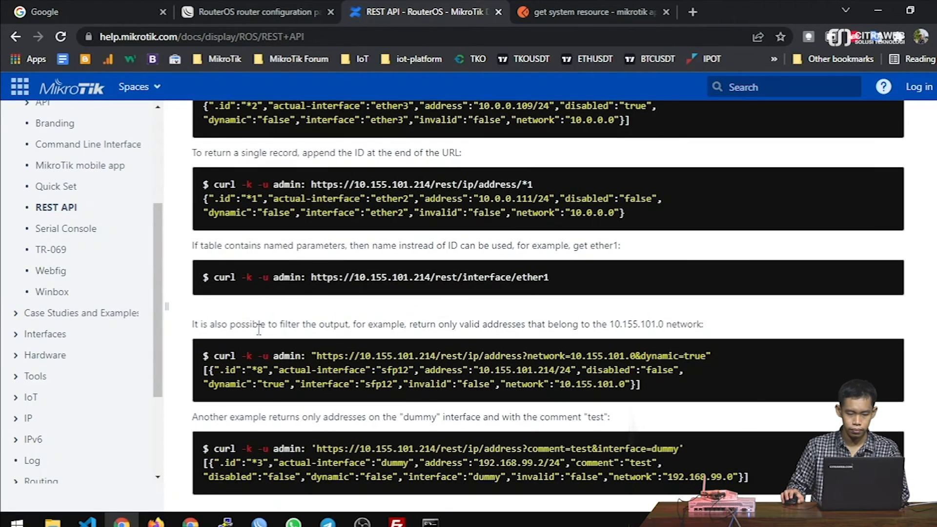
pyautogui.scroll(-2, 259, 329)
pyautogui.scroll(-2, 258, 336)
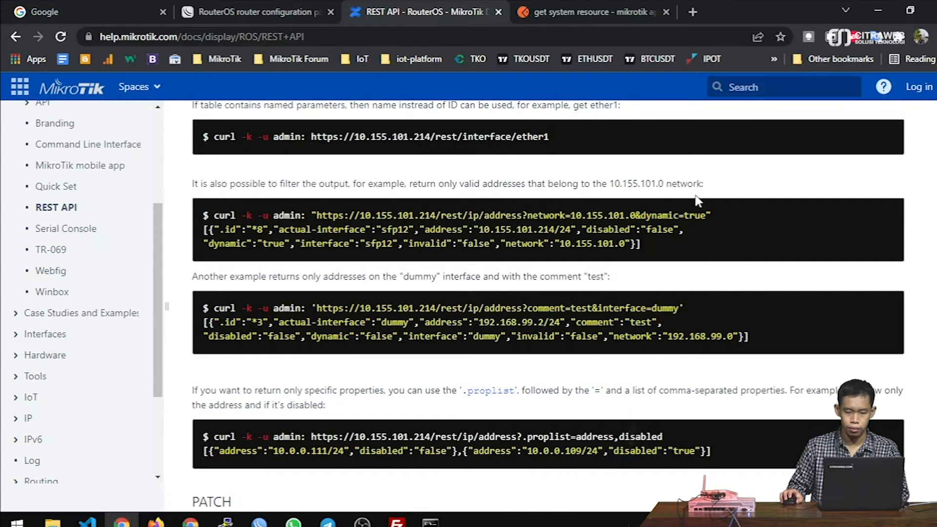
pyautogui.scroll(-4, 193, 187)
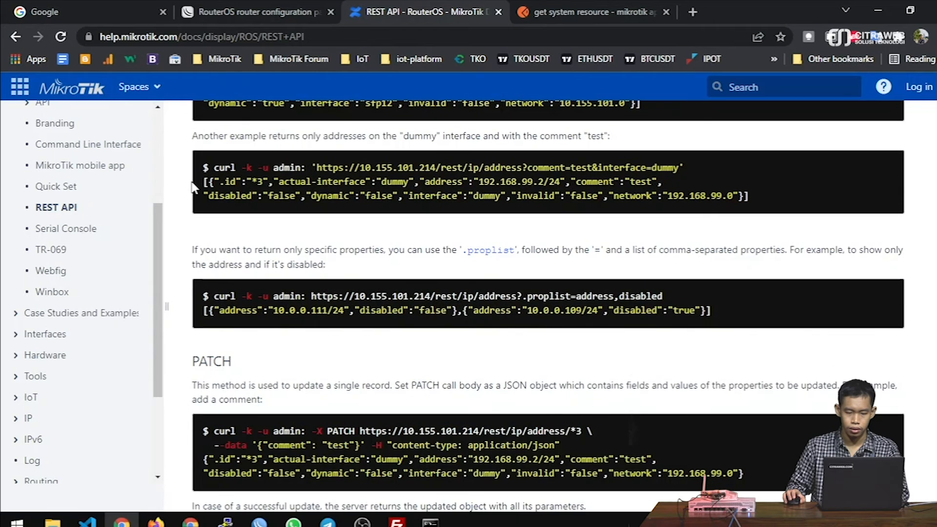
pyautogui.scroll(-4, 168, 222)
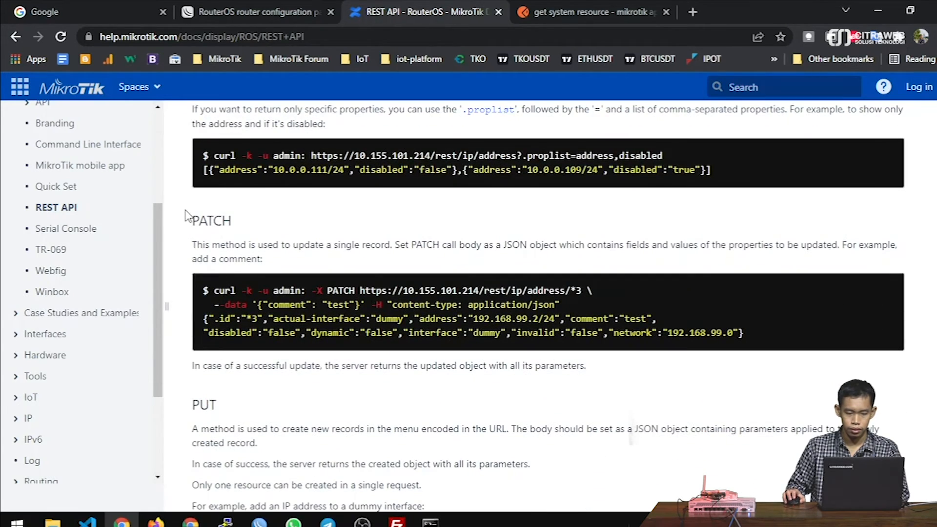
pyautogui.scroll(-2, 188, 211)
pyautogui.scroll(-2, 187, 214)
pyautogui.scroll(4, 191, 205)
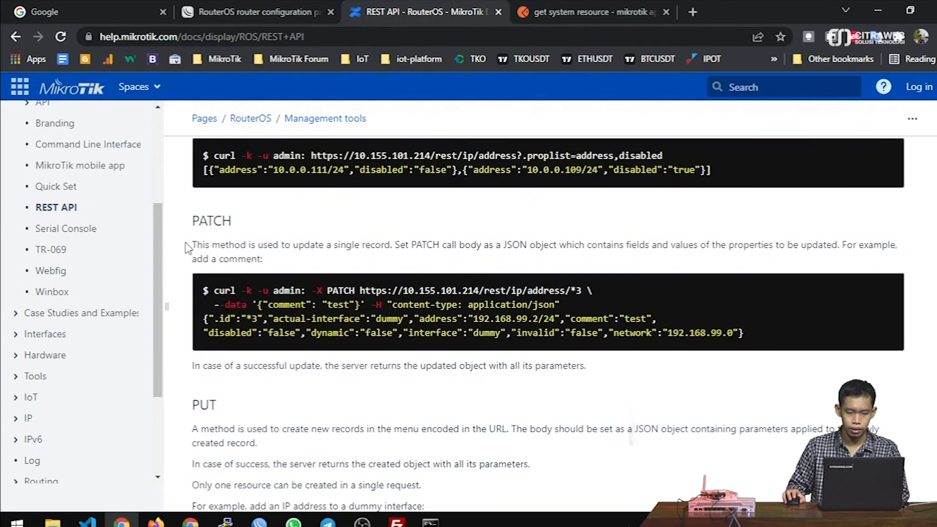
pyautogui.scroll(-3, 188, 248)
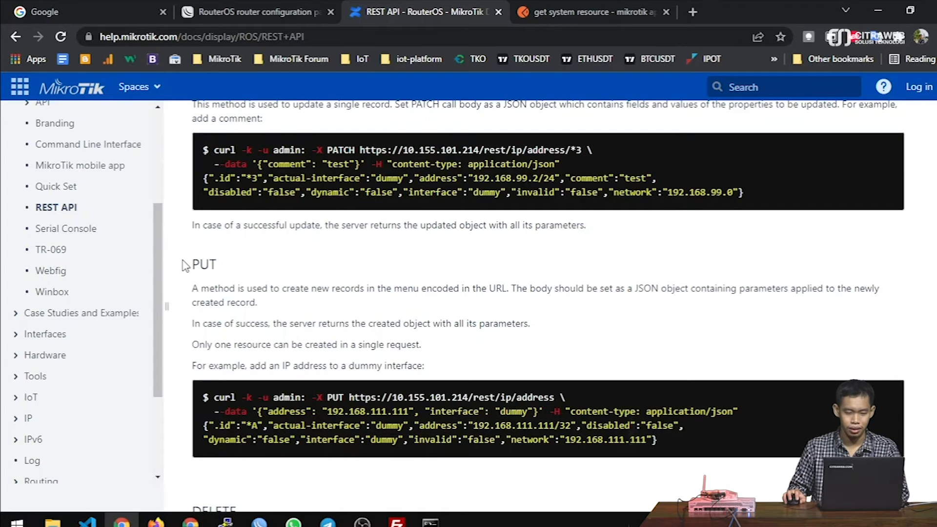
pyautogui.moveTo(193, 264); pyautogui.dragTo(216, 264)
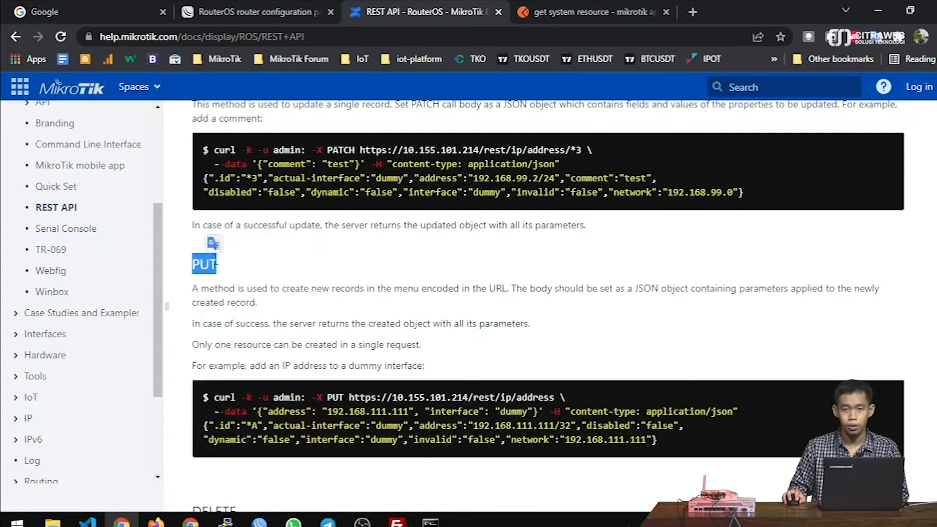
pyautogui.scroll(-1, 216, 263)
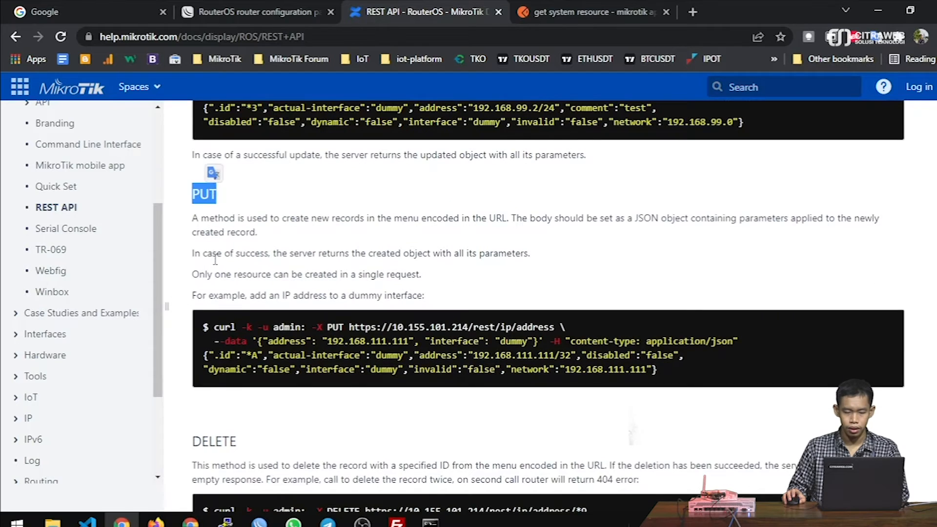
pyautogui.click(549, 6)
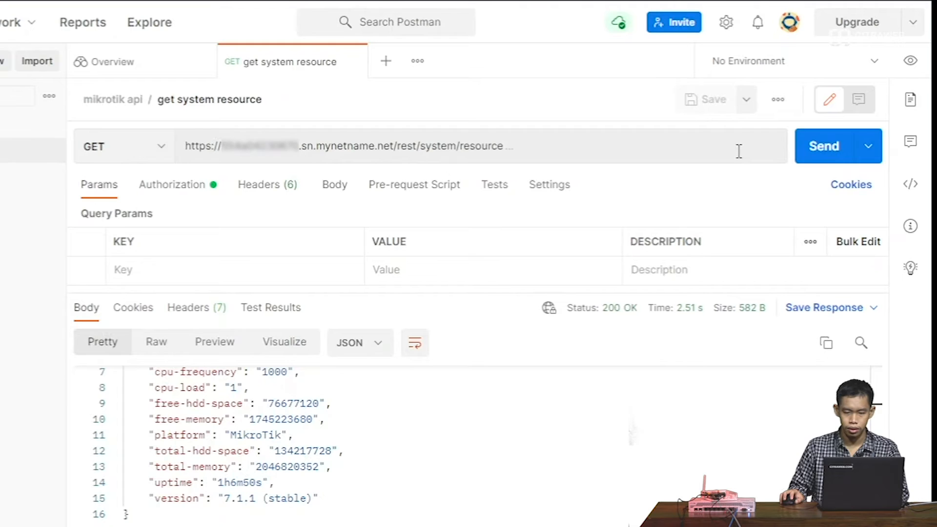
# - Point the request URL at /rest/ppp/secret, send it, and confirm the response is an empty []
pyautogui.click(556, 151)
pyautogui.moveTo(548, 152); pyautogui.dragTo(422, 147)
pyautogui.write('ip')
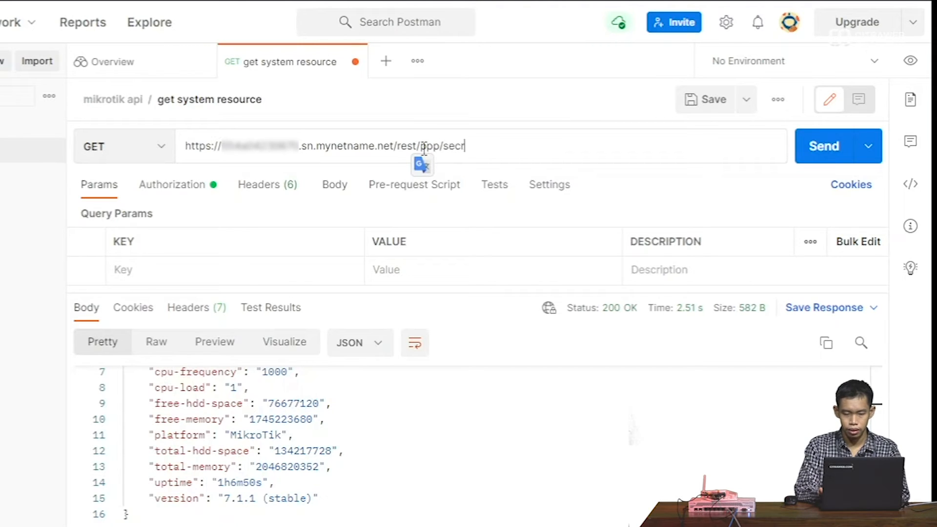
pyautogui.click(810, 145)
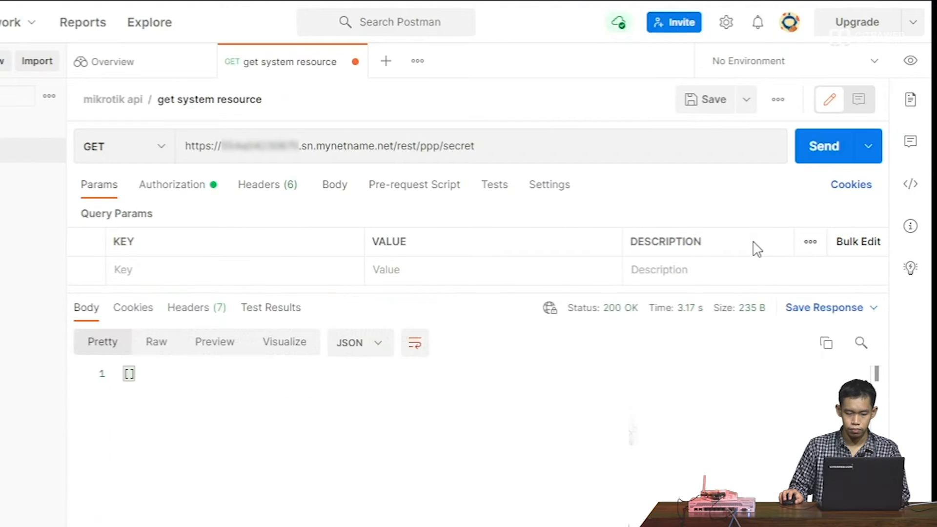
pyautogui.moveTo(159, 386); pyautogui.dragTo(125, 378)
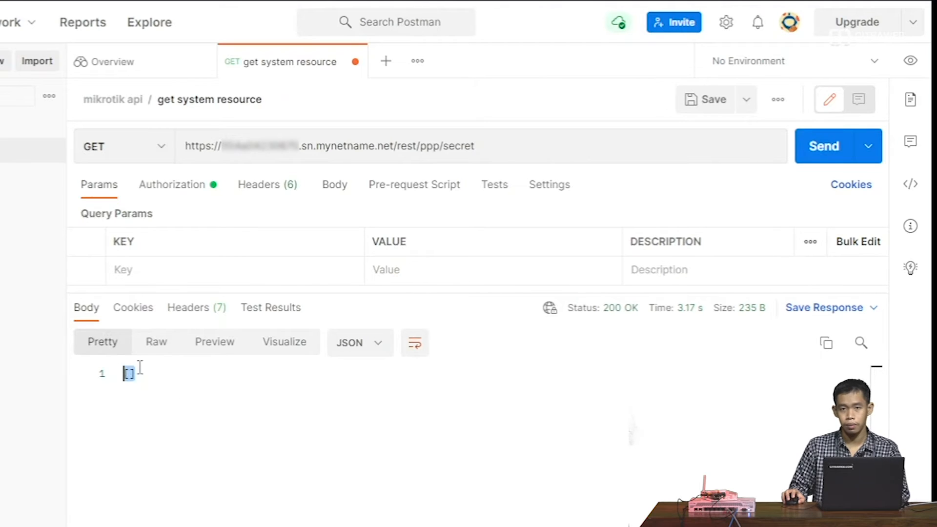
pyautogui.click(400, 415)
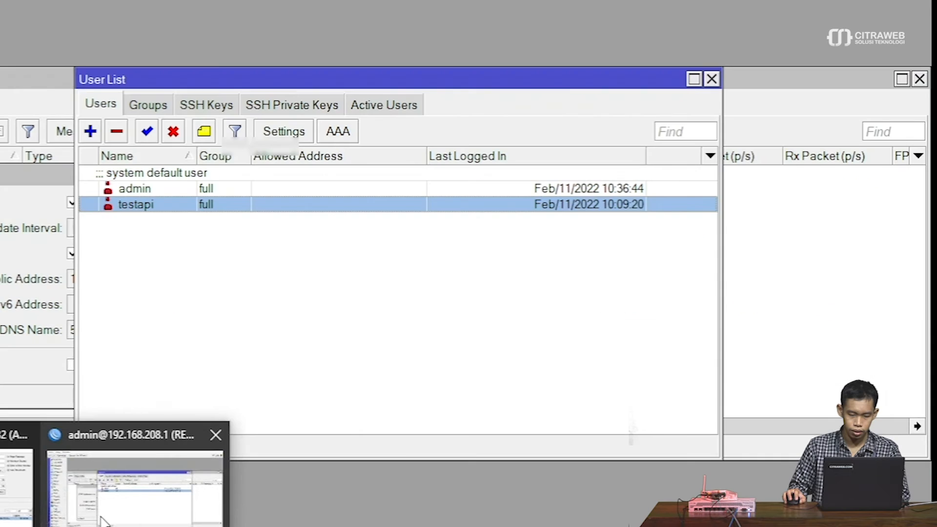
# - In WinBox, add PPP secret ppp1 with a password, service any and the default profile
pyautogui.click(101, 519)
pyautogui.press('Escape')
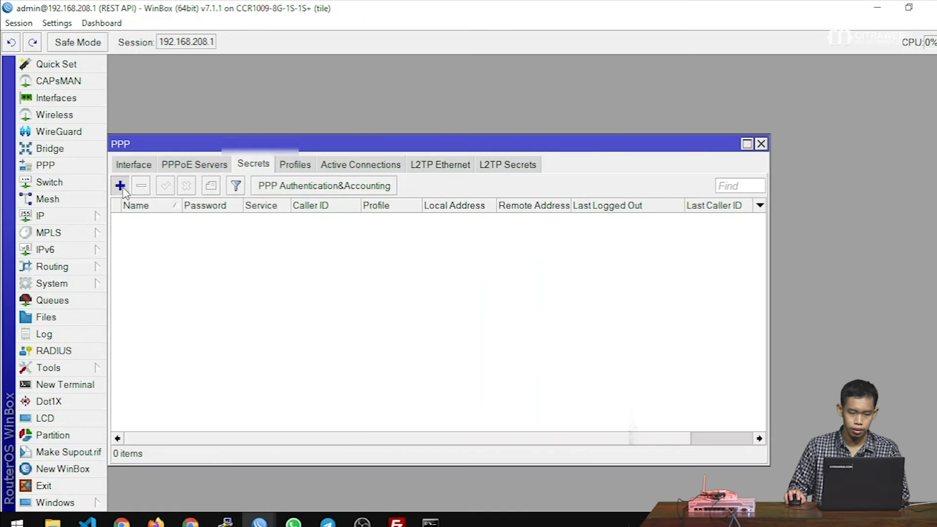
pyautogui.click(119, 185)
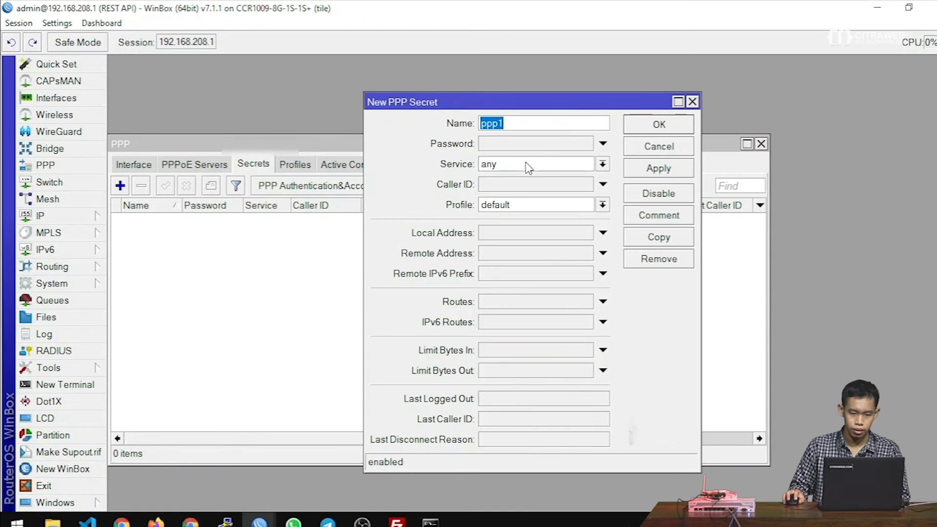
pyautogui.click(538, 148)
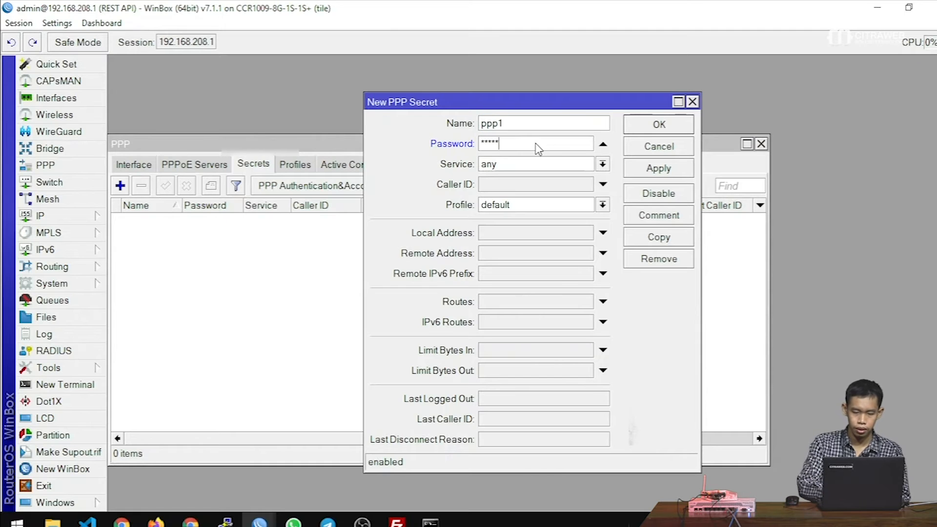
pyautogui.click(659, 124)
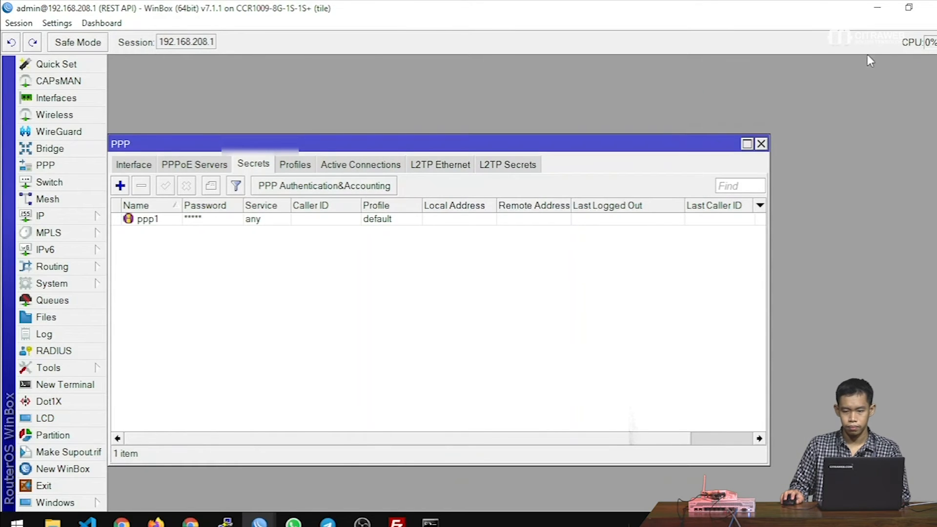
pyautogui.click(878, 7)
# - Resend the /rest/ppp/secret GET and check the returned ppp1 secret JSON
pyautogui.click(870, 199)
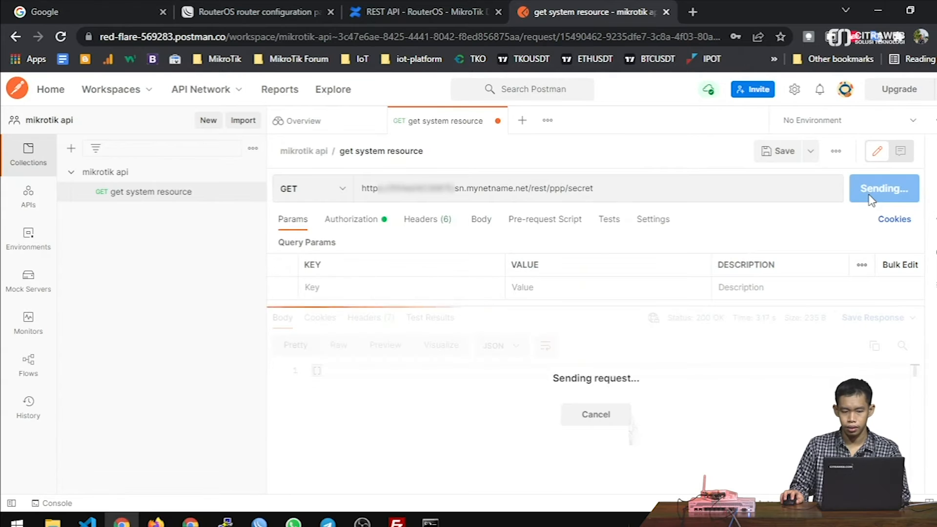
pyautogui.scroll(-2, 611, 371)
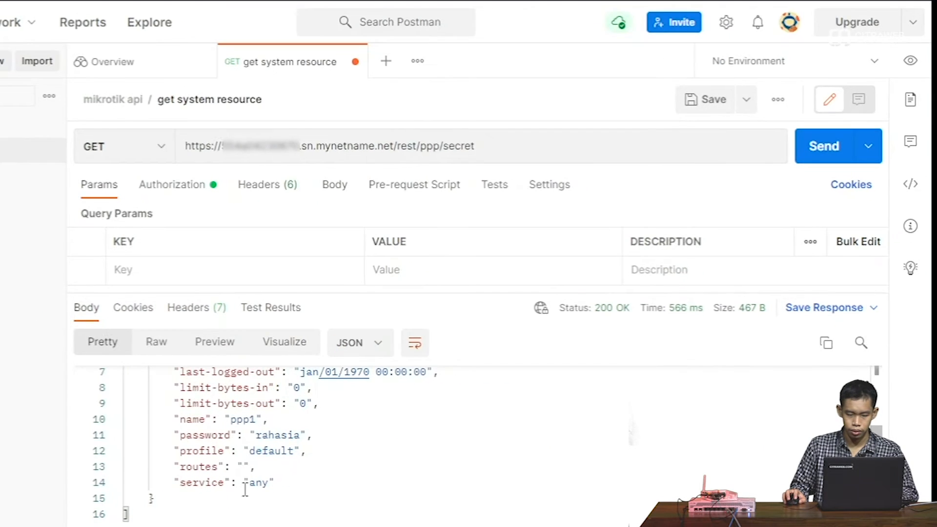
pyautogui.moveTo(245, 490); pyautogui.dragTo(146, 371)
pyautogui.click(345, 388)
# - Save the request as 'get vpn' in the mikrotik api collection
pyautogui.click(746, 99)
pyautogui.click(698, 136)
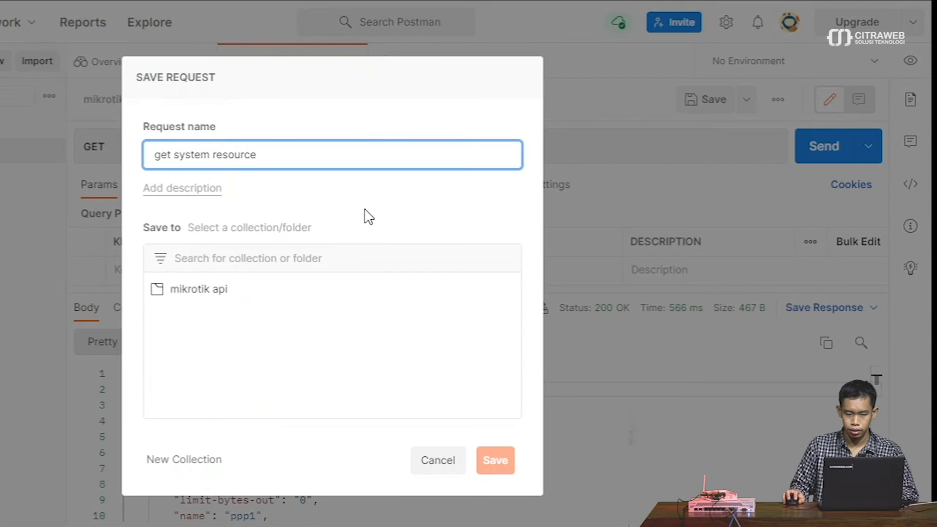
pyautogui.moveTo(270, 154); pyautogui.dragTo(173, 154)
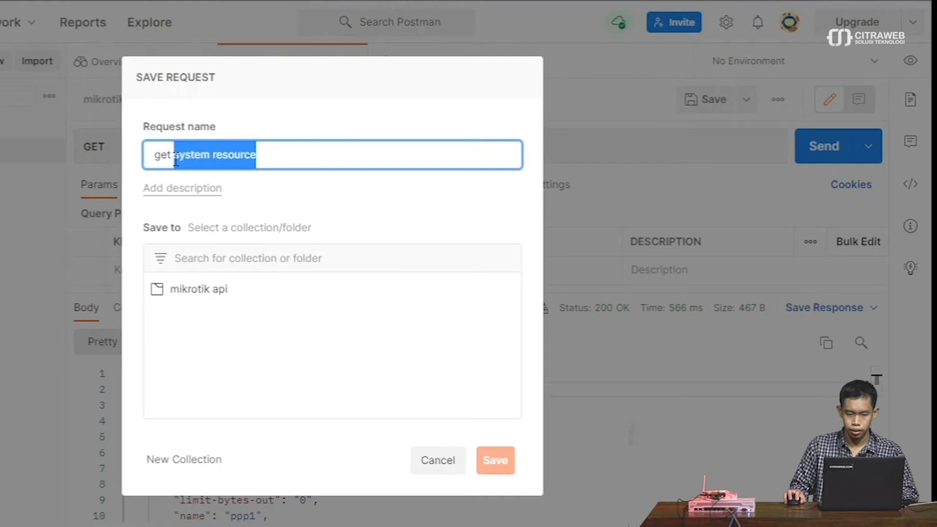
pyautogui.write('p')
pyautogui.write('pp')
pyautogui.press('BackSpace')
pyautogui.press('BackSpace')
pyautogui.press('BackSpace')
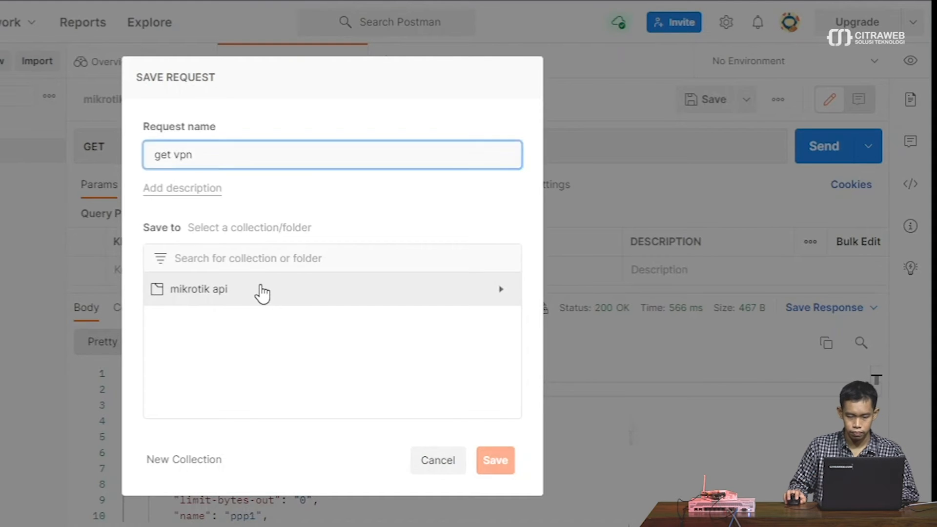
pyautogui.click(262, 293)
pyautogui.click(493, 464)
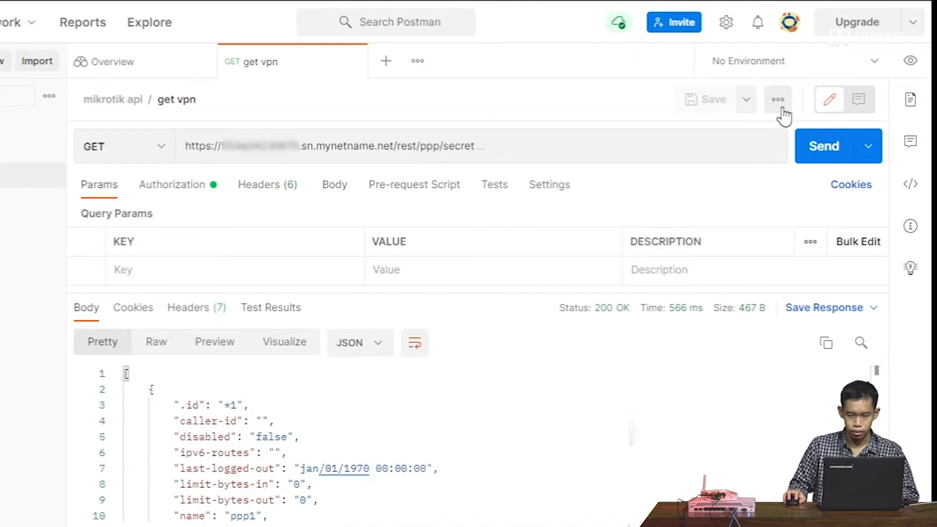
pyautogui.click(587, 147)
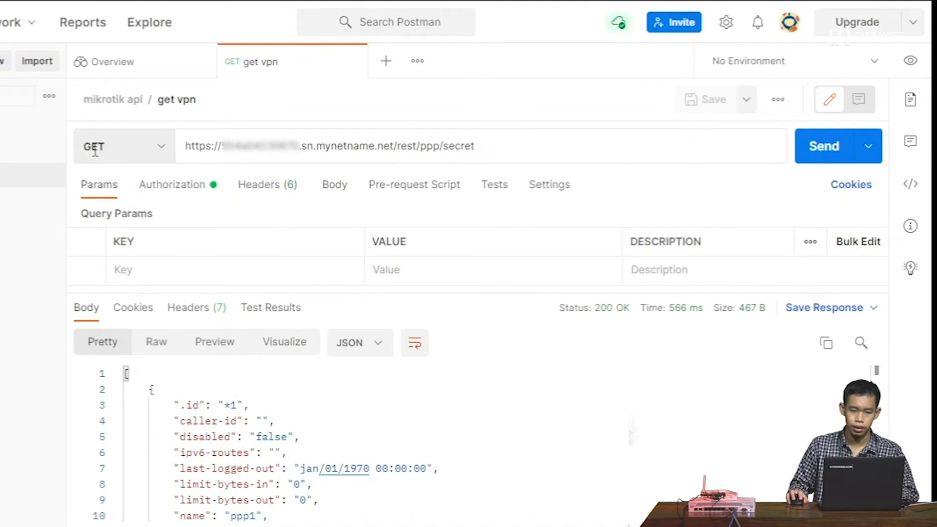
# - Switch the get vpn request's method to PUT, consulting the docs' PUT JSON data example
pyautogui.click(157, 156)
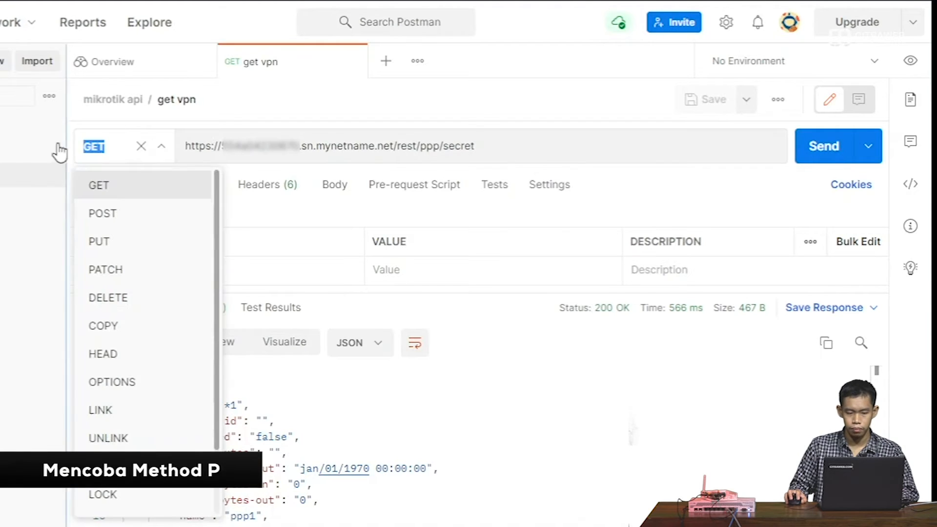
pyautogui.click(102, 247)
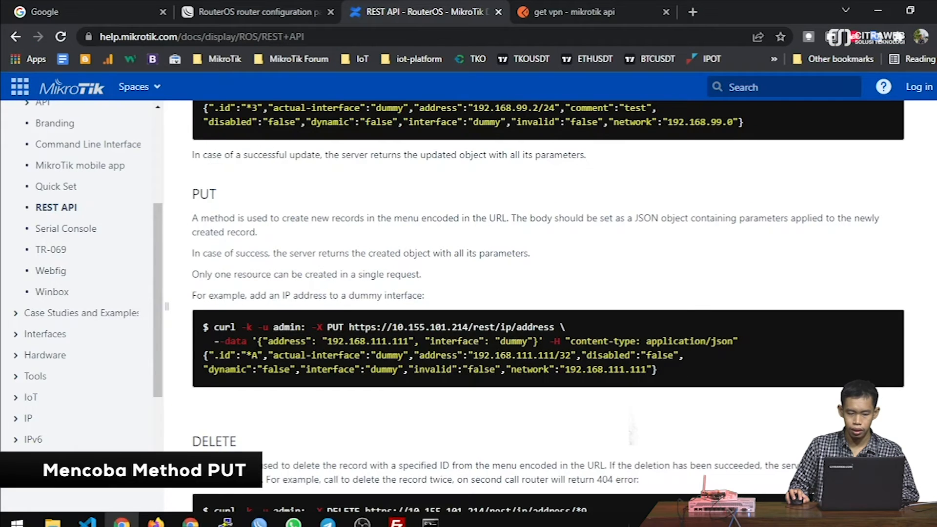
pyautogui.moveTo(52, 337); pyautogui.dragTo(91, 337)
pyautogui.moveTo(291, 341); pyautogui.dragTo(442, 354)
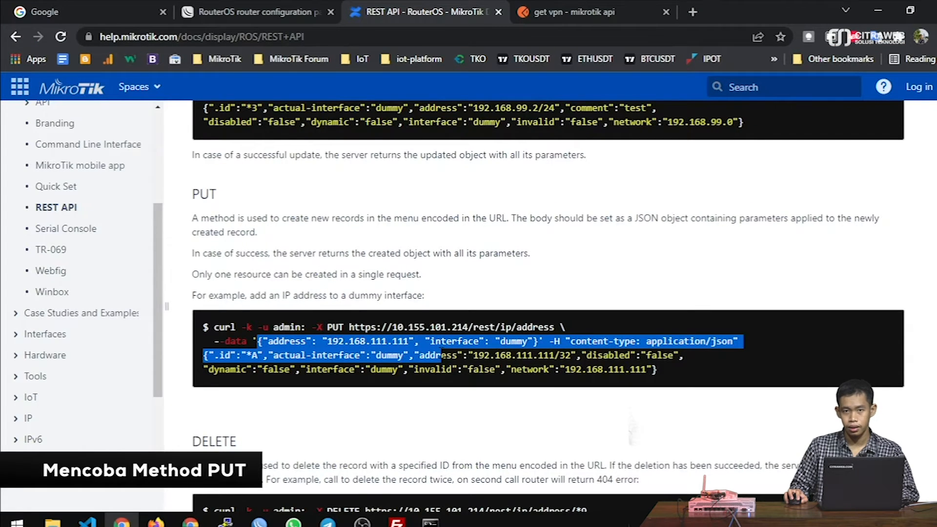
pyautogui.hotkey('alt', 'Tab')
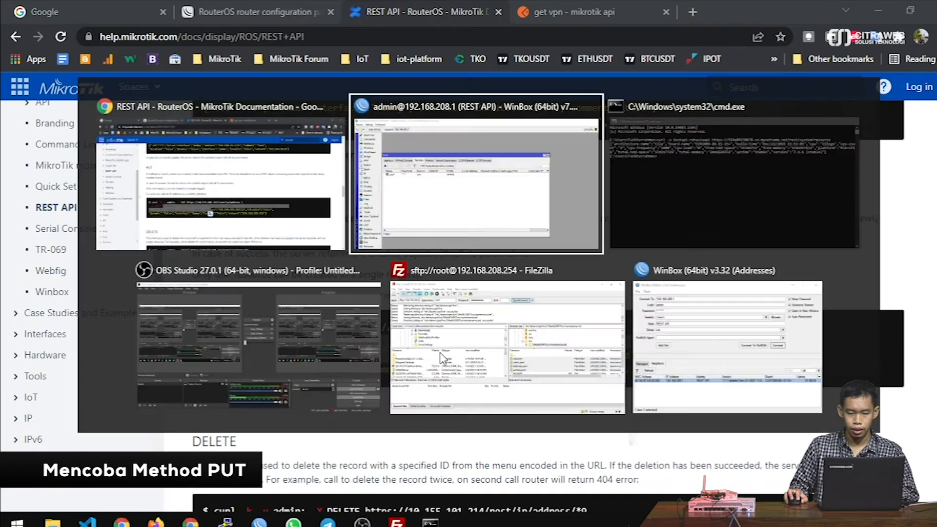
pyautogui.click(876, 8)
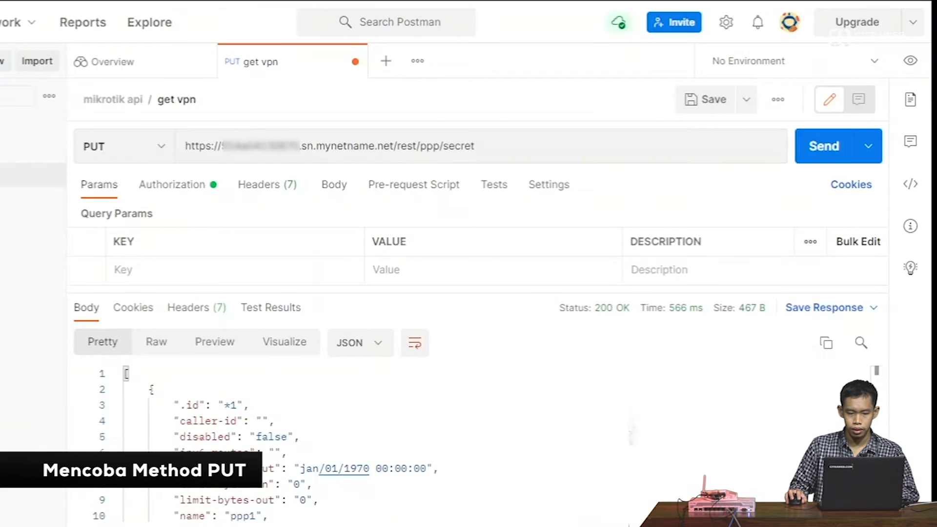
pyautogui.click(329, 185)
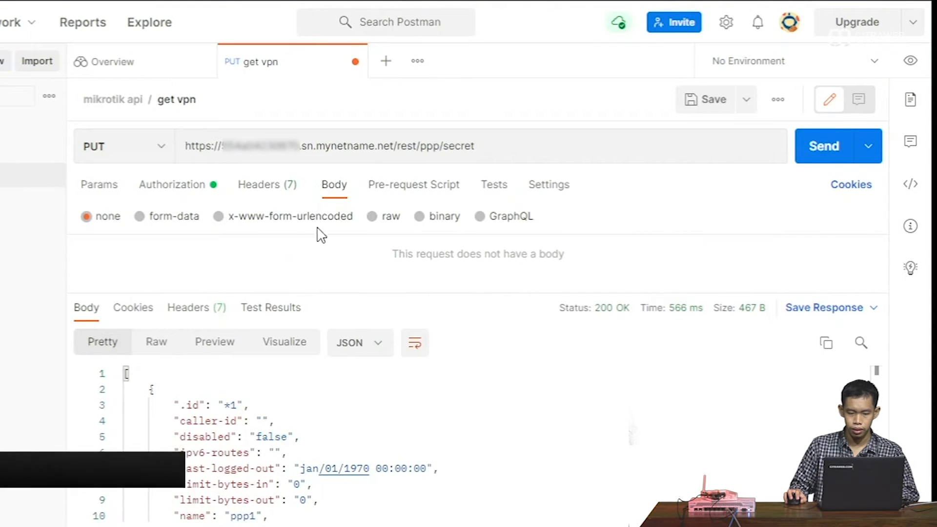
# - Set the body to raw JSON and note the name, password and profile fields in the response
pyautogui.click(373, 217)
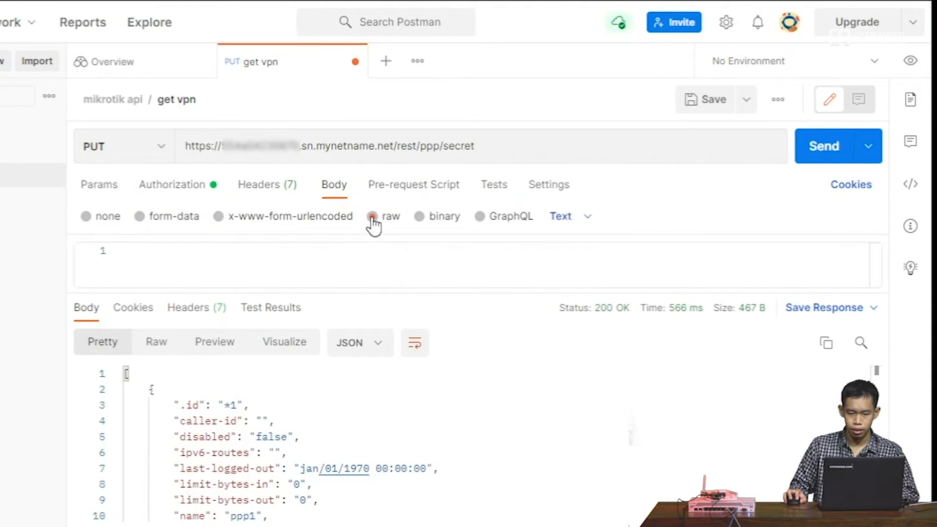
pyautogui.click(590, 222)
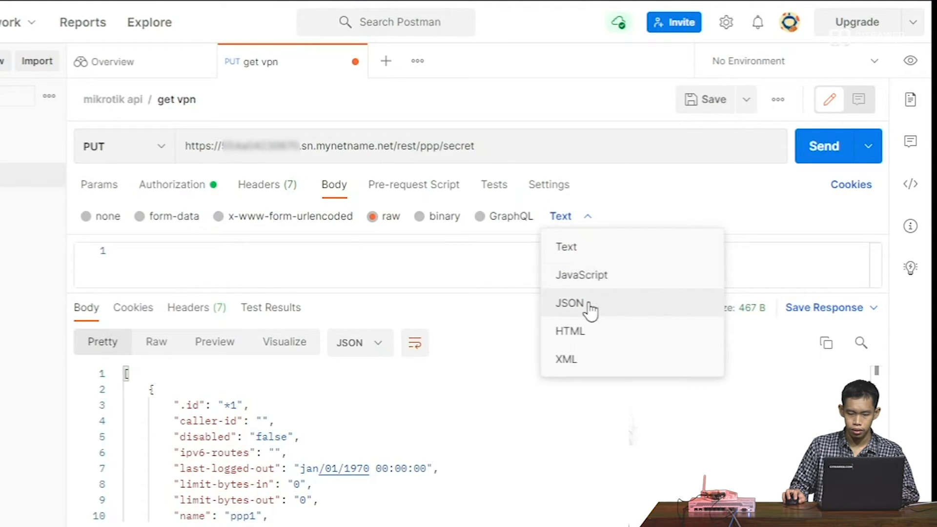
pyautogui.click(569, 303)
pyautogui.click(263, 260)
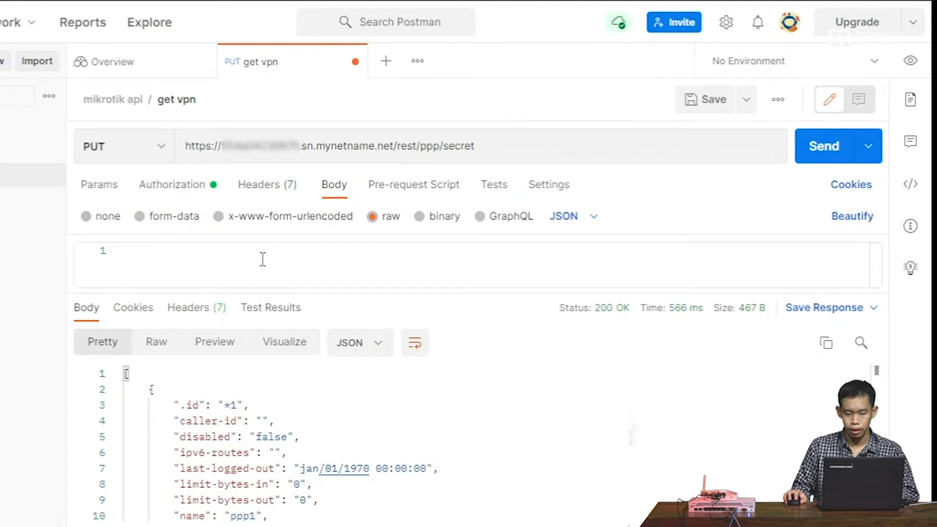
pyautogui.scroll(-1, 230, 456)
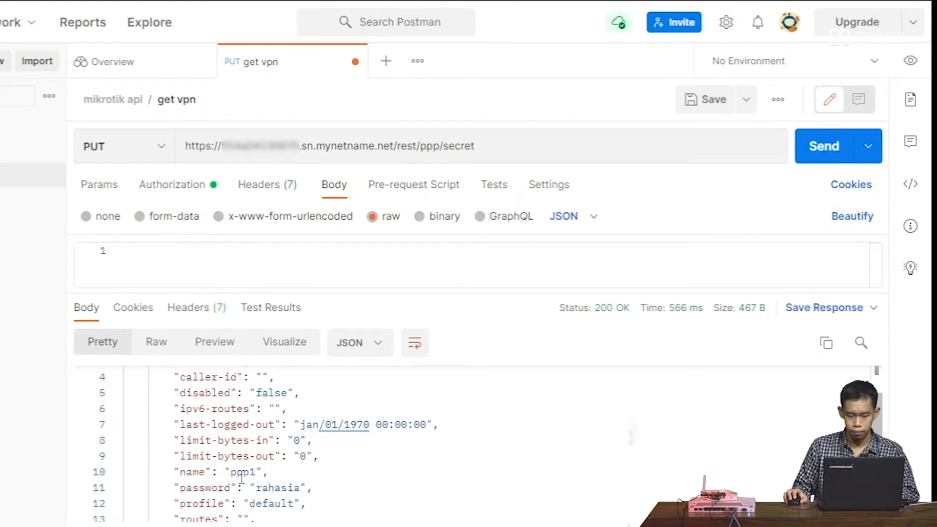
pyautogui.moveTo(179, 471); pyautogui.dragTo(208, 474)
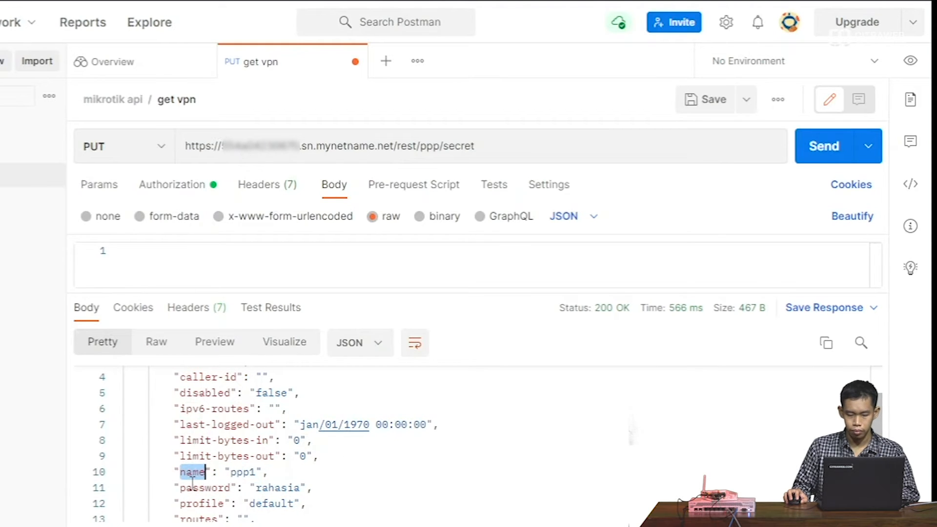
pyautogui.doubleClick(189, 488)
pyautogui.scroll(-1, 190, 487)
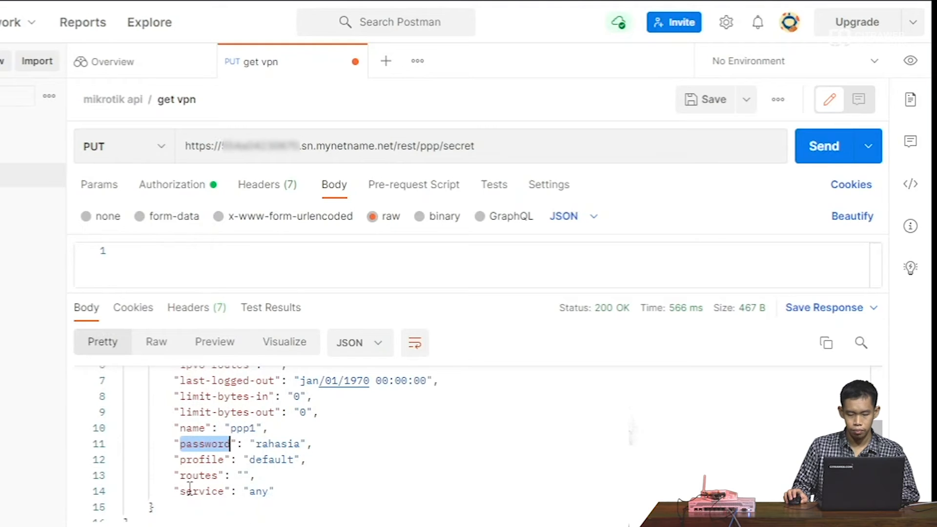
pyautogui.doubleClick(195, 460)
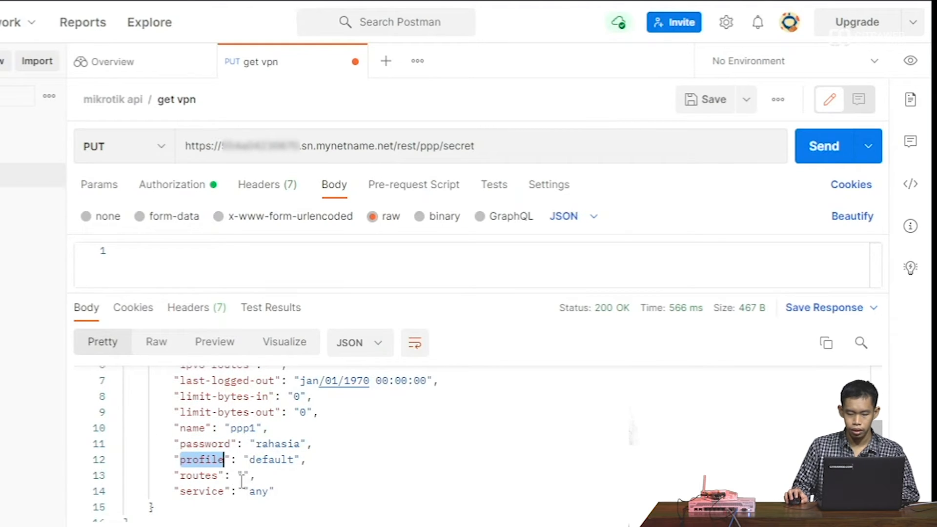
pyautogui.scroll(2, 201, 496)
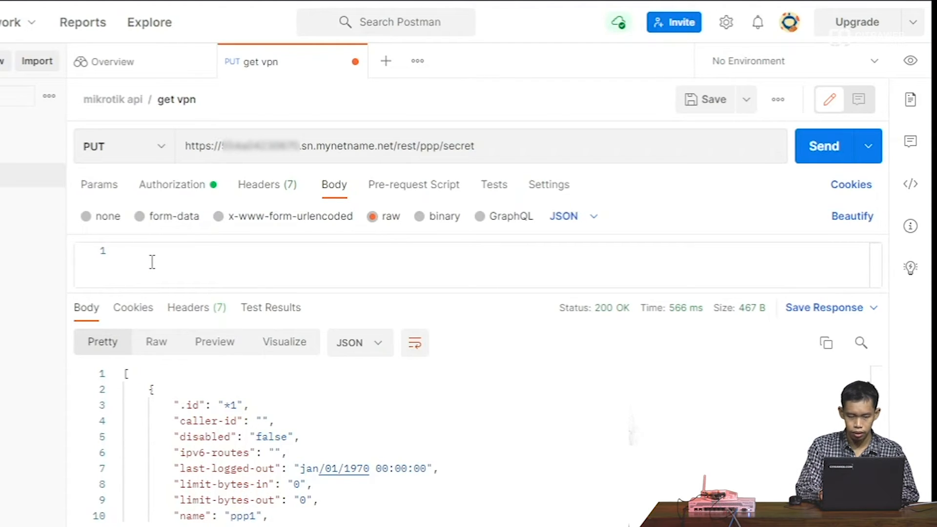
# - Write the JSON body with "name": "vpnsaya" and the secret's password, then enlarge the editor
pyautogui.write('{')
pyautogui.press('Return')
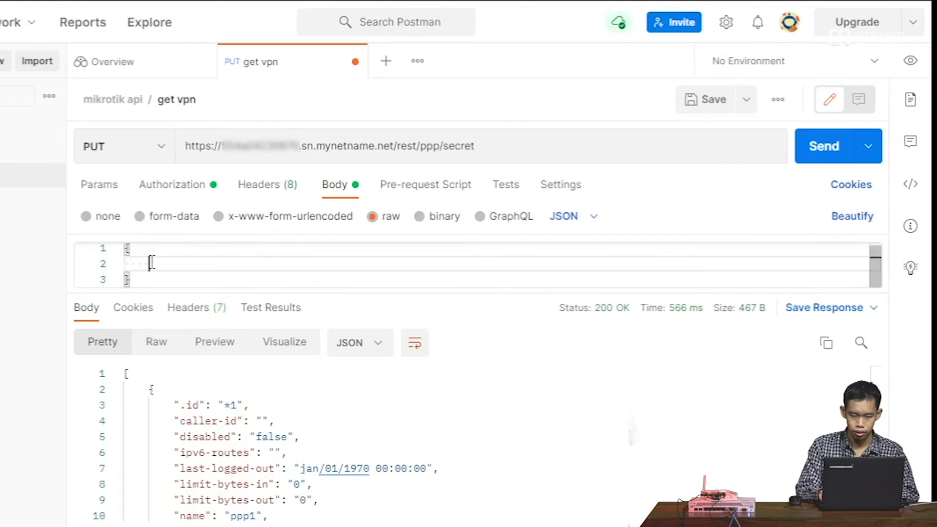
pyautogui.write('"name')
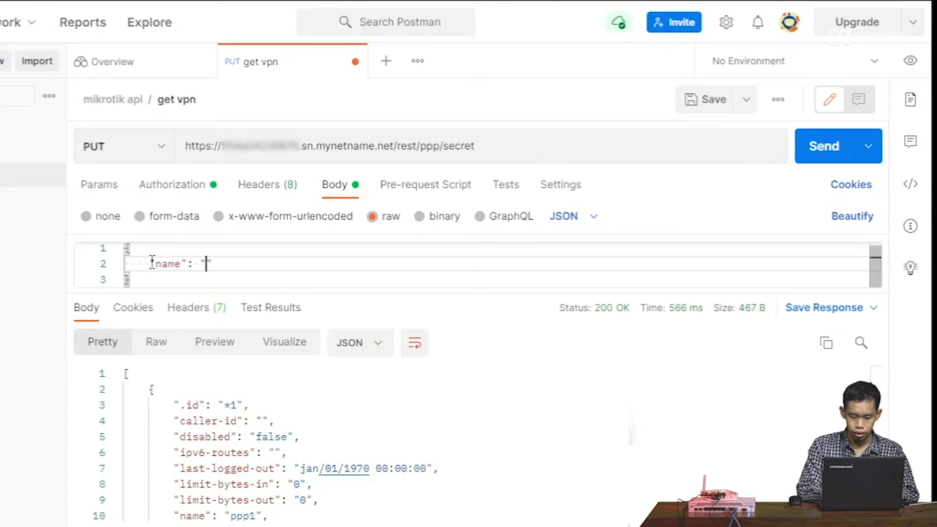
pyautogui.write('": "vpnsaya')
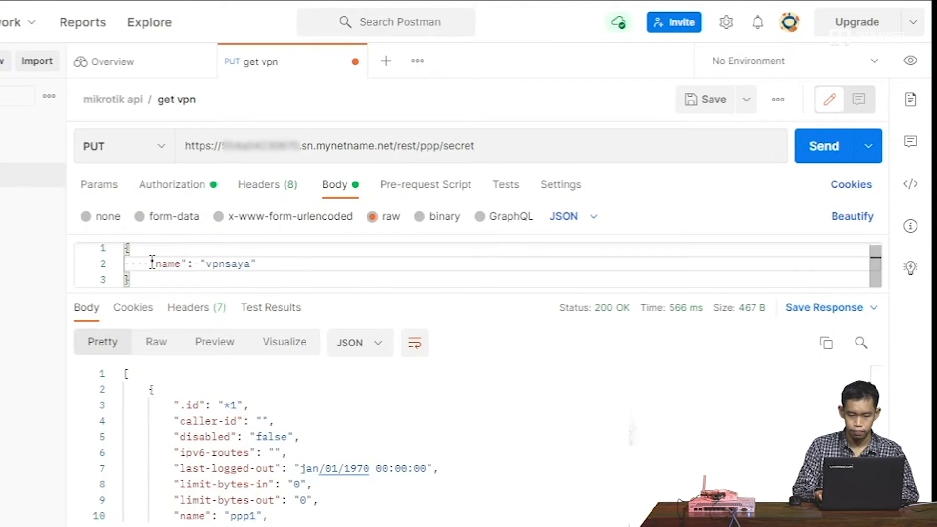
pyautogui.write('",')
pyautogui.press('Return')
pyautogui.write('"password":')
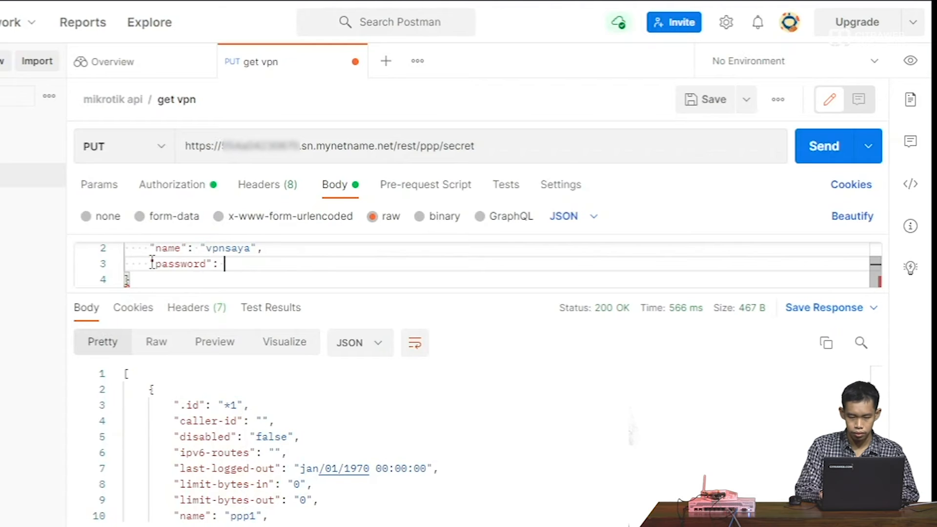
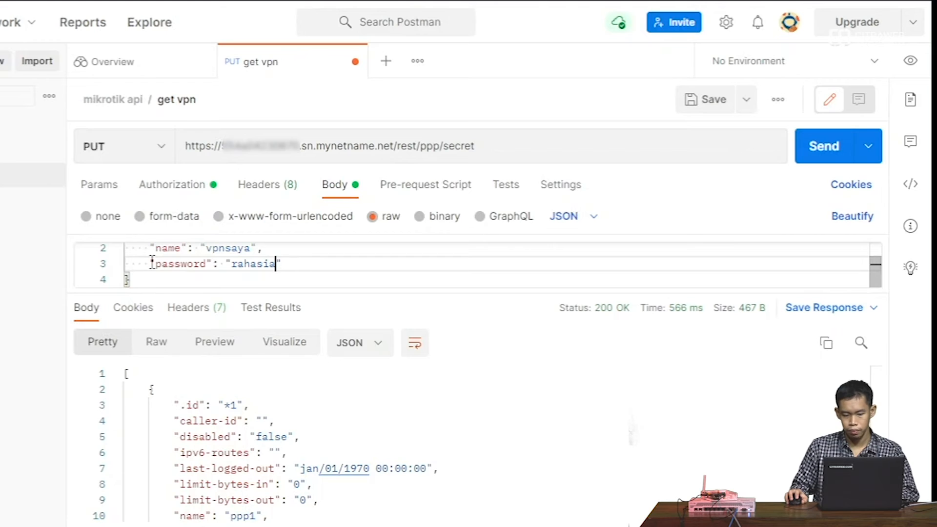
pyautogui.moveTo(201, 292); pyautogui.dragTo(195, 335)
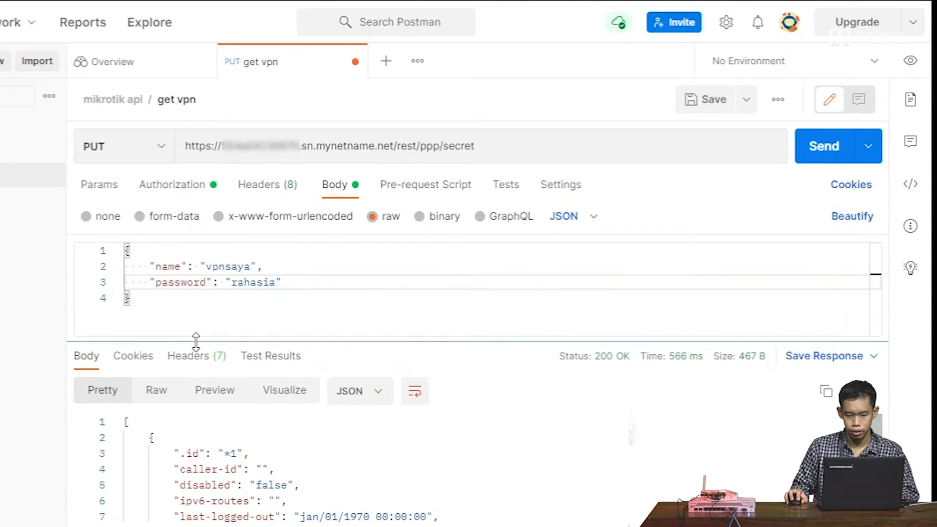
pyautogui.click(159, 268)
pyautogui.click(169, 288)
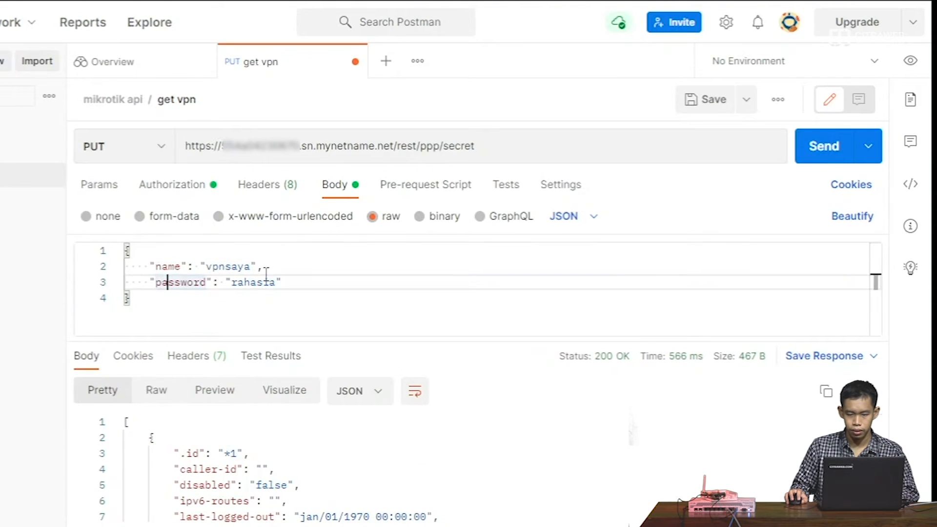
# - Save the request under the new name 'put vpn'
pyautogui.click(746, 102)
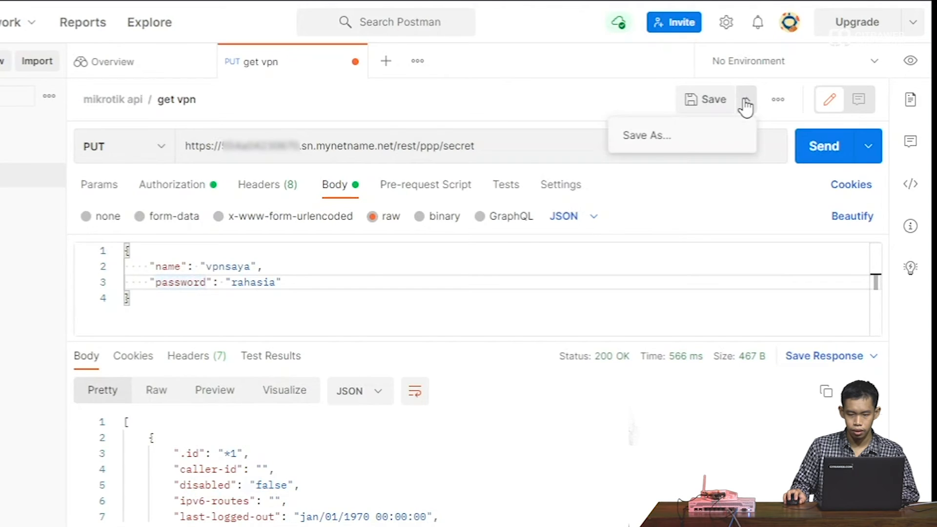
pyautogui.click(729, 137)
pyautogui.hotkey('ctrl', 'shift', 'Left')
pyautogui.press('Left')
pyautogui.press('Left')
pyautogui.hotkey('ctrl', 'shift', 'Left')
pyautogui.write('put')
pyautogui.click(487, 461)
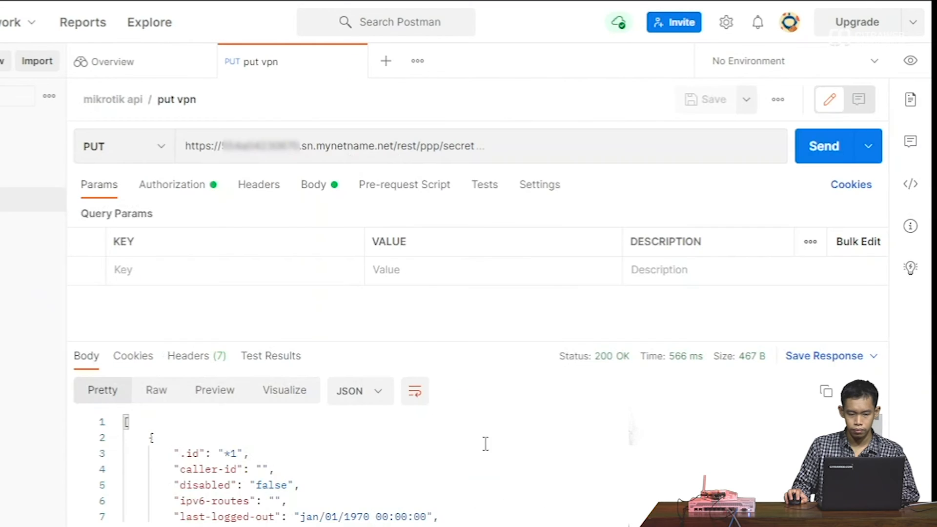
# - Send the PUT request and check the 201 Created response showing id *2
pyautogui.click(820, 151)
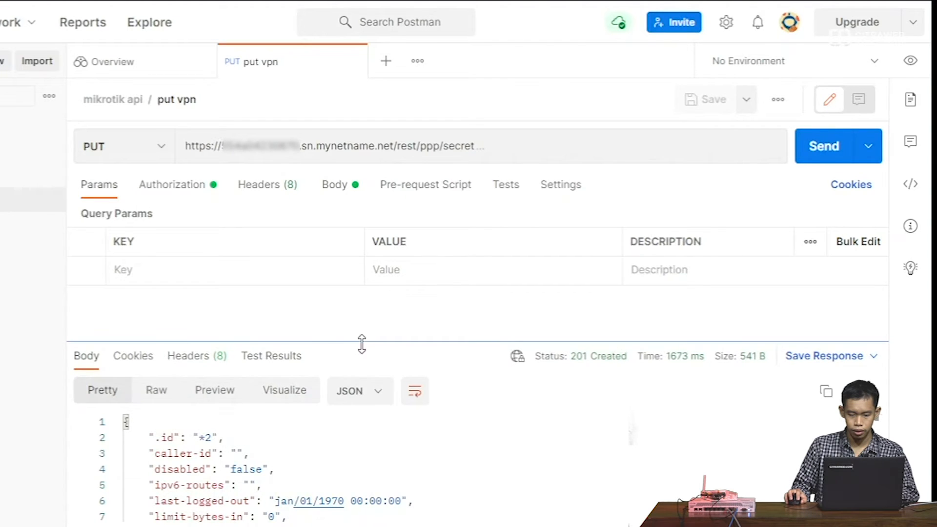
pyautogui.moveTo(361, 344); pyautogui.dragTo(368, 305)
pyautogui.moveTo(198, 402); pyautogui.dragTo(212, 403)
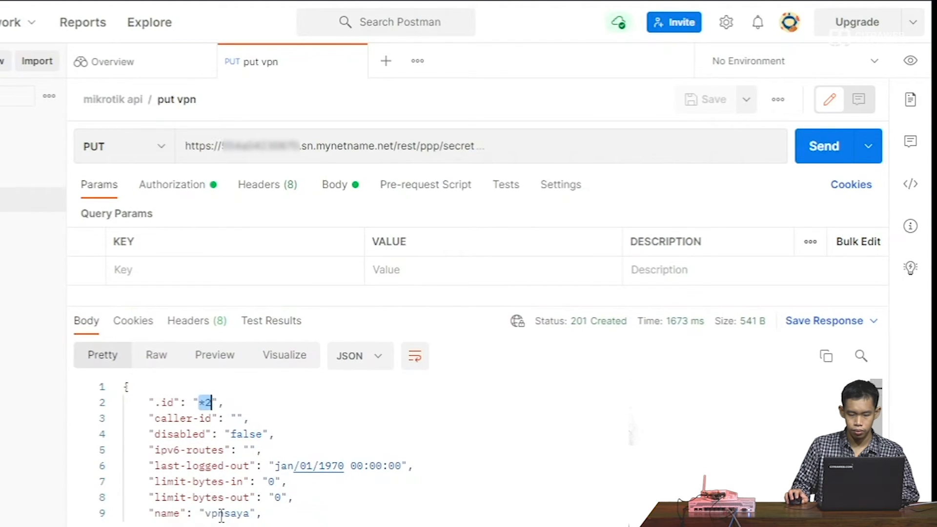
pyautogui.scroll(-3, 221, 488)
pyautogui.moveTo(205, 435); pyautogui.dragTo(245, 469)
pyautogui.click(245, 470)
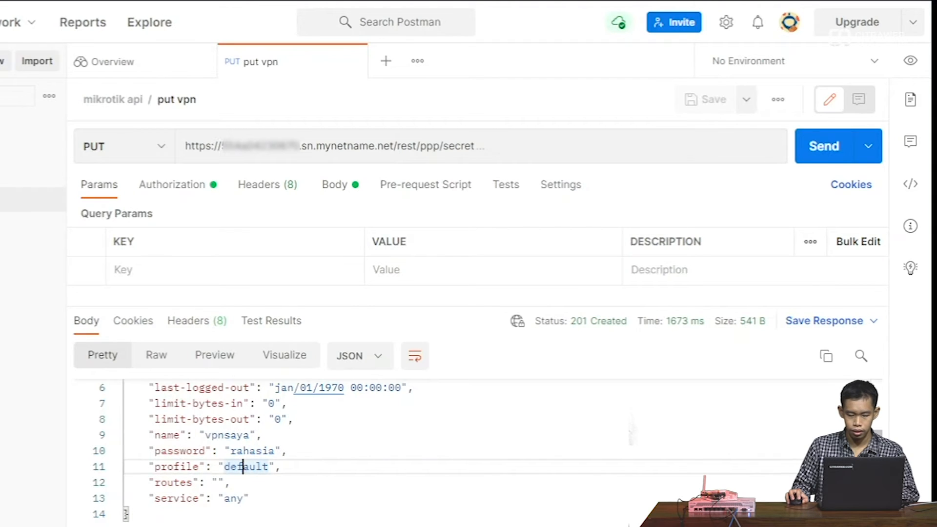
# - In WinBox, show passwords in plain text and check the new vpnsaya secret
pyautogui.moveTo(41, 526)
pyautogui.click(119, 491)
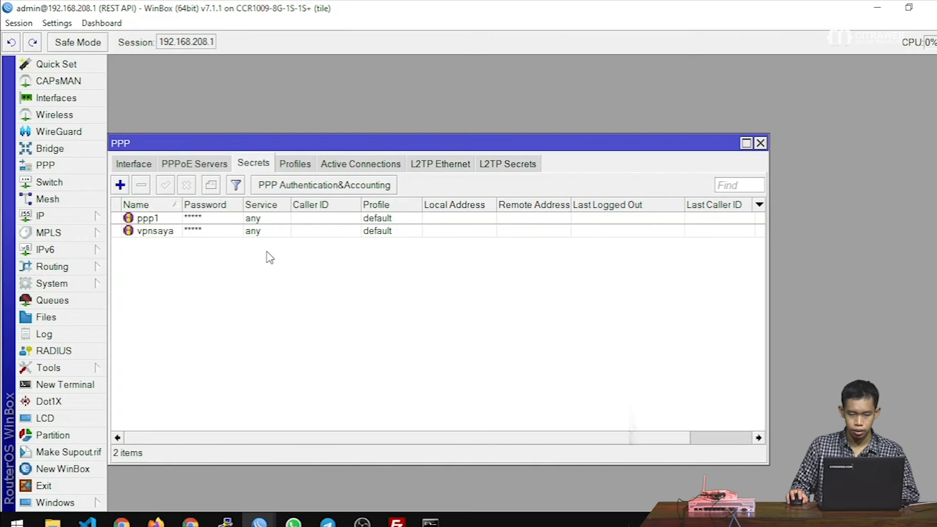
pyautogui.click(57, 23)
pyautogui.click(92, 53)
pyautogui.click(193, 232)
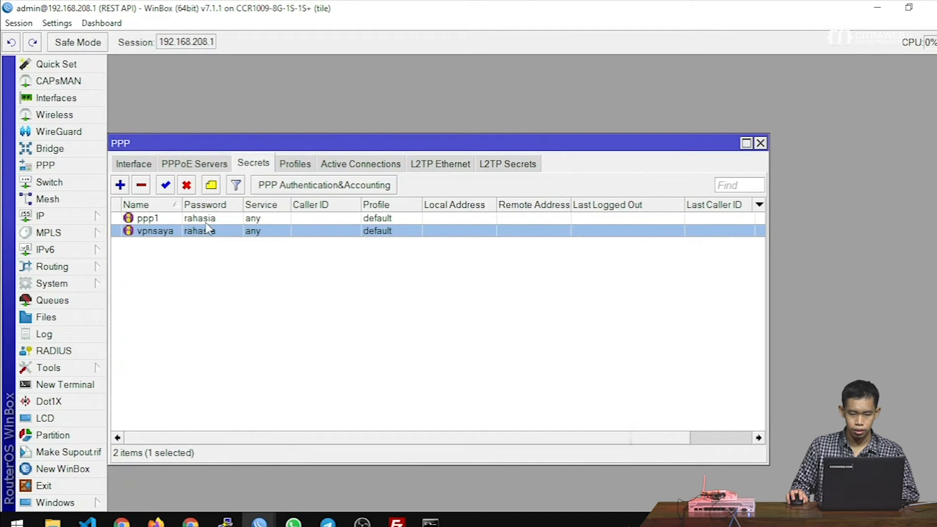
pyautogui.moveTo(272, 148); pyautogui.dragTo(275, 73)
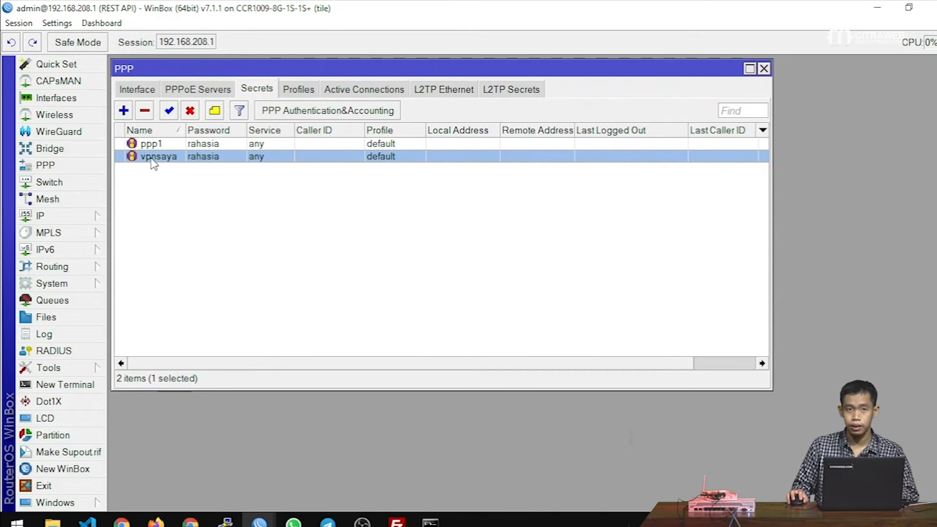
pyautogui.click(226, 244)
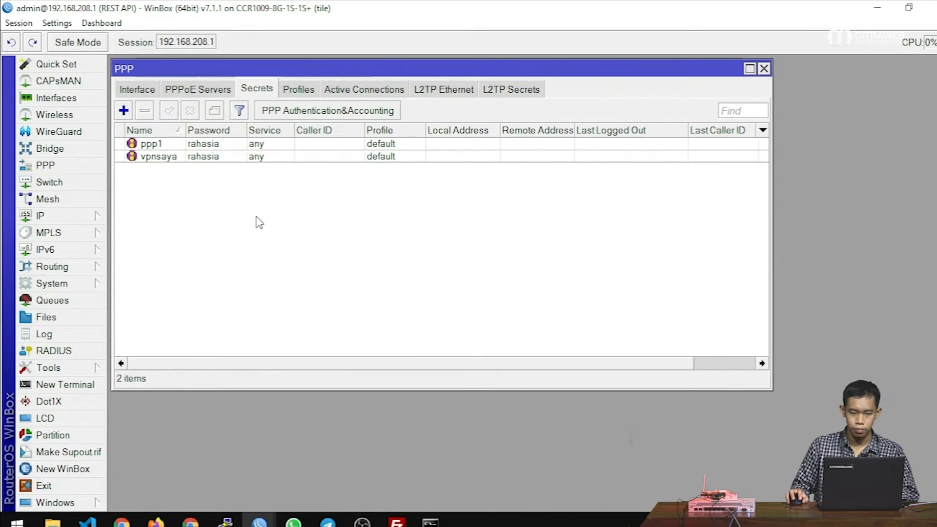
# - Read the full default-encryption profile name in PPP Profiles, then minimize WinBox
pyautogui.click(298, 91)
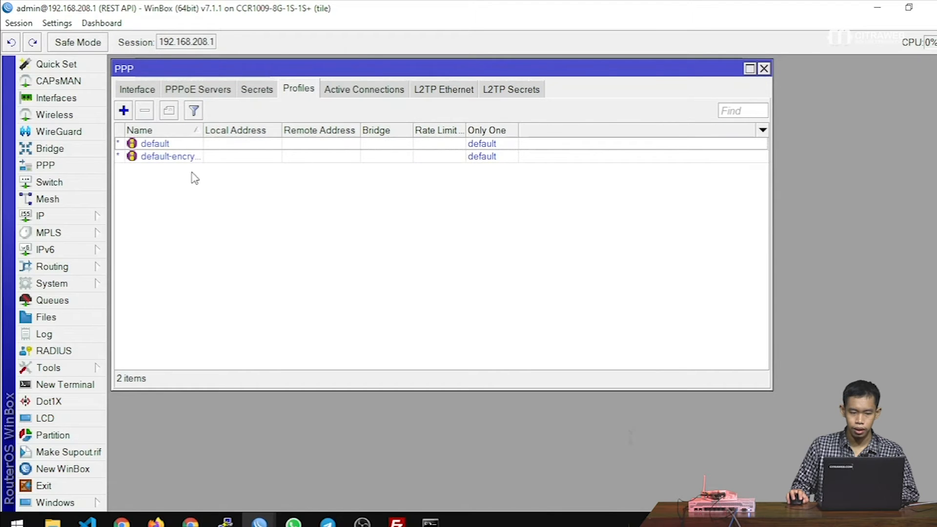
pyautogui.moveTo(200, 130); pyautogui.dragTo(239, 128)
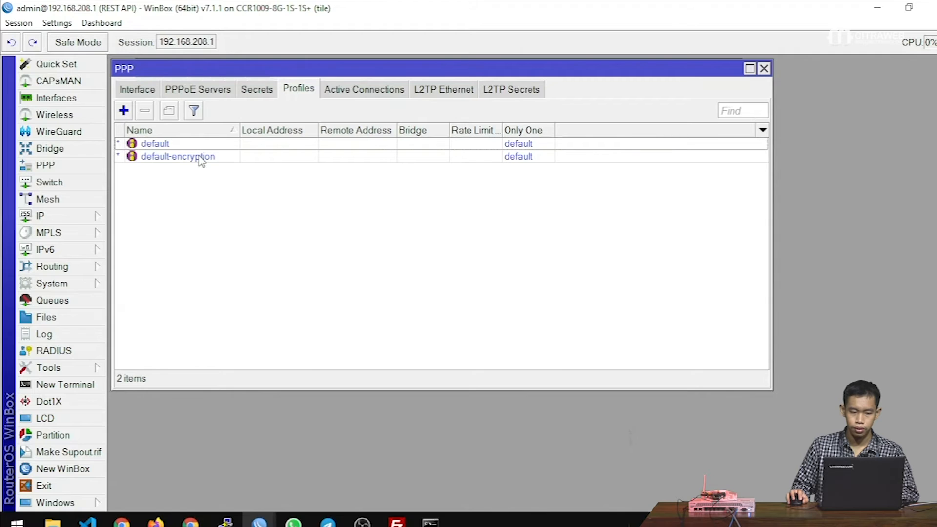
pyautogui.doubleClick(201, 157)
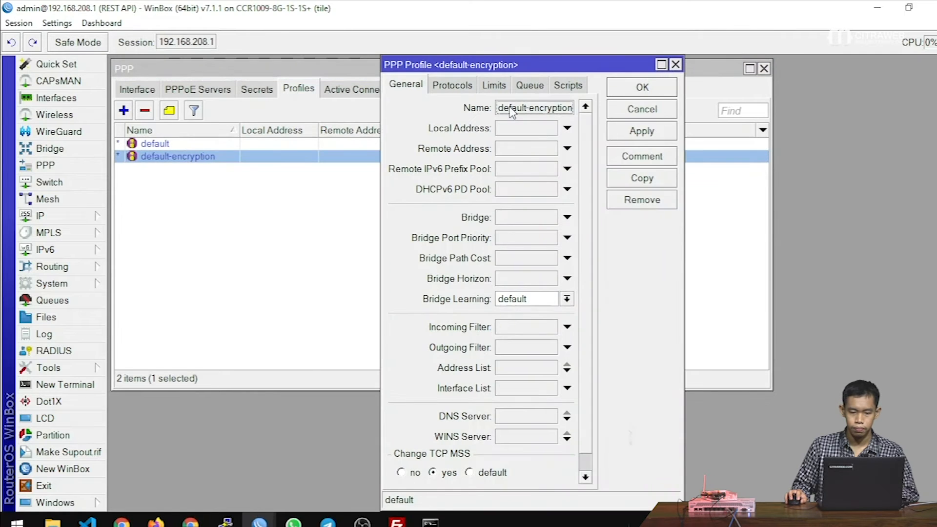
pyautogui.doubleClick(512, 108)
pyautogui.hotkey('ctrl', 'c')
pyautogui.click(634, 109)
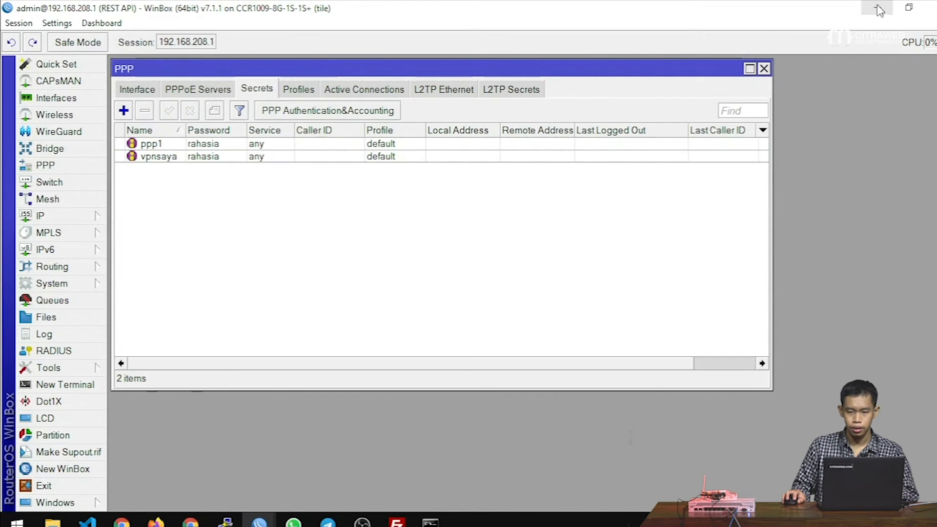
pyautogui.click(875, 11)
# - Add "profile": "default-encryption" to the JSON body and rename the secret to vpnanda
pyautogui.click(483, 219)
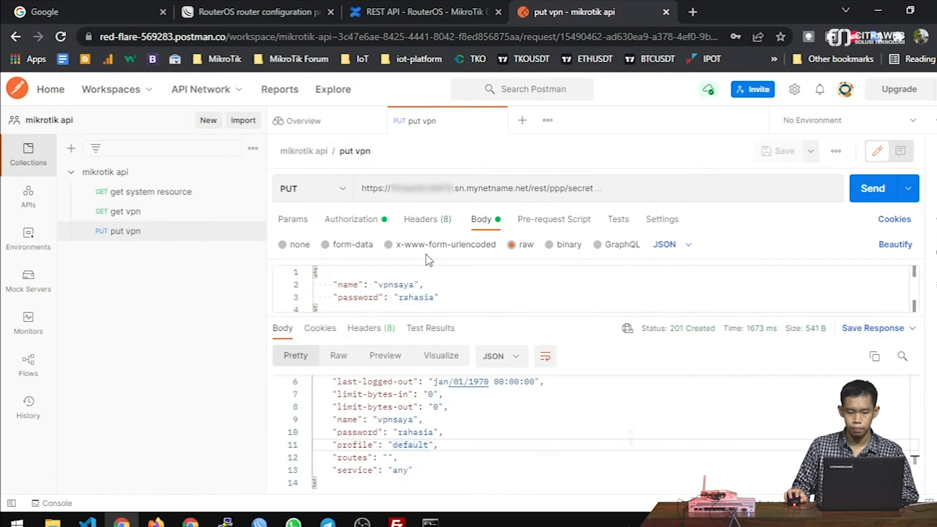
pyautogui.click(446, 293)
pyautogui.write(',')
pyautogui.press('Return')
pyautogui.write('"profi')
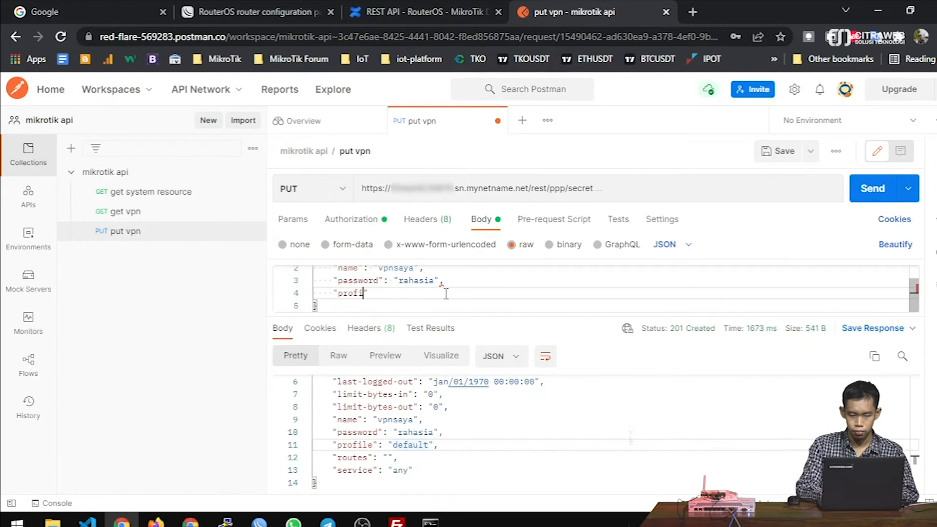
pyautogui.write('le": "')
pyautogui.hotkey('ctrl', 'v')
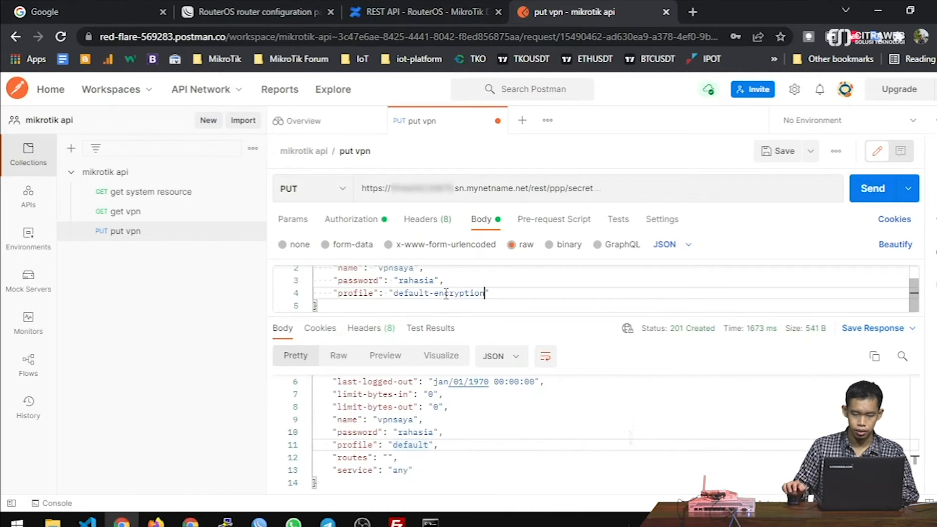
pyautogui.scroll(1, 441, 293)
pyautogui.click(413, 284)
pyautogui.press('BackSpace')
pyautogui.press('BackSpace')
pyautogui.press('BackSpace')
pyautogui.press('BackSpace')
pyautogui.write('anda')
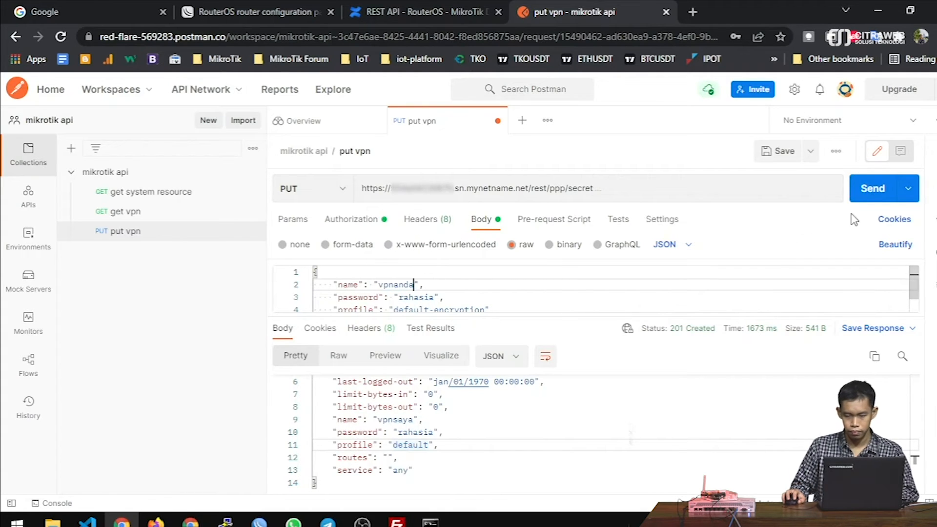
# - Send the PUT request and check the 201 Created response for vpnanda
pyautogui.click(863, 200)
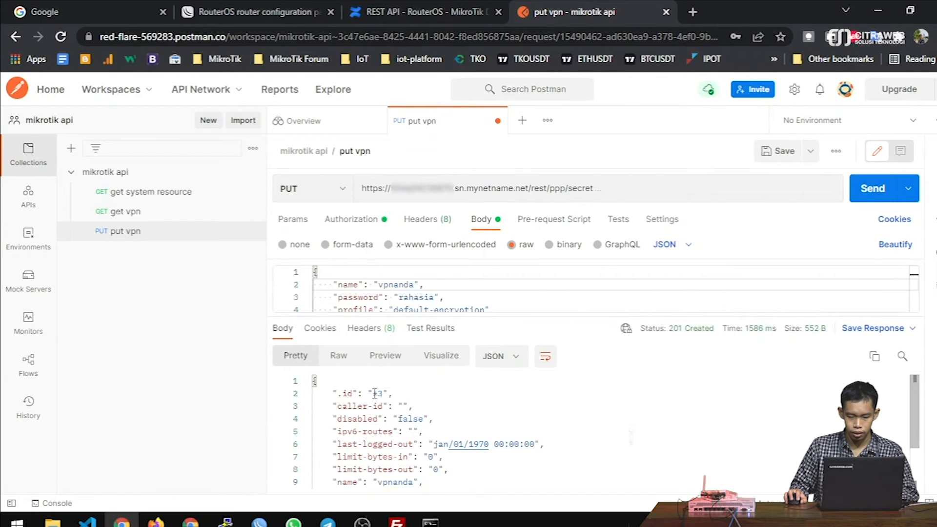
pyautogui.scroll(-1, 460, 412)
pyautogui.doubleClick(383, 447)
pyautogui.doubleClick(418, 460)
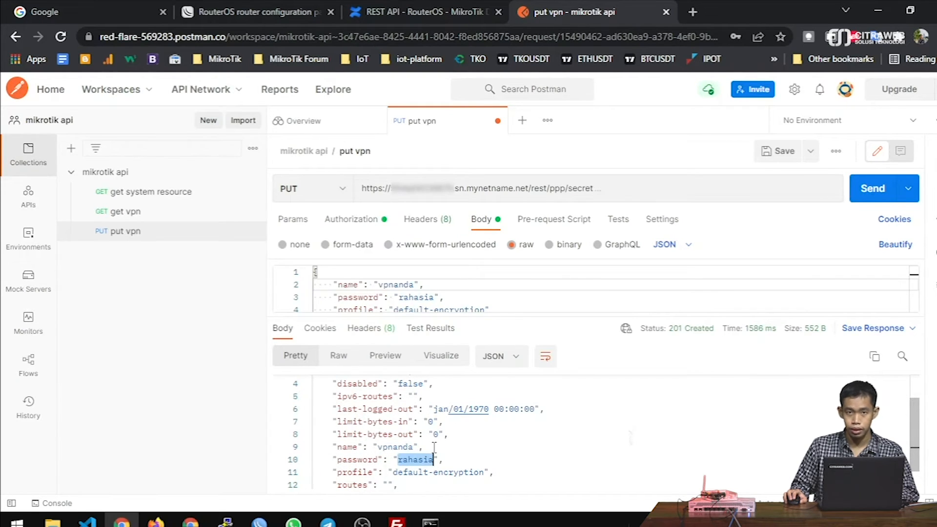
pyautogui.scroll(-1, 434, 447)
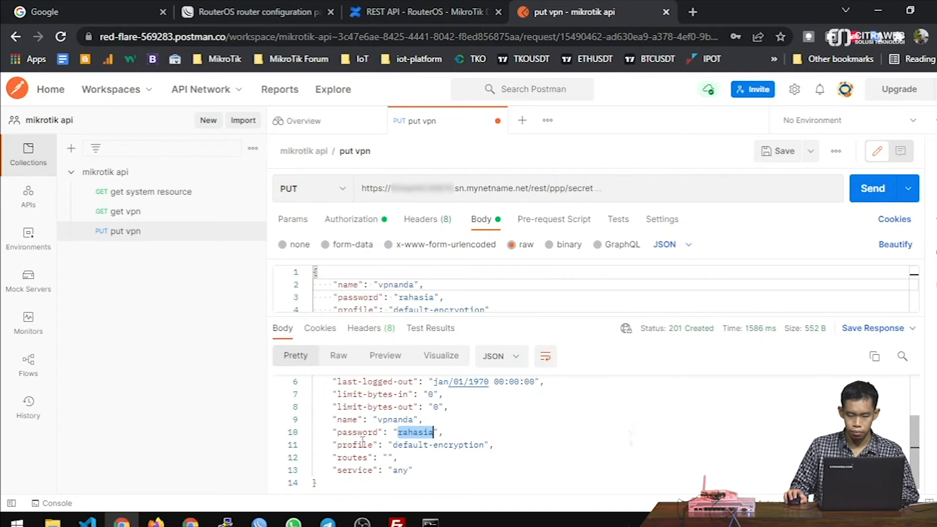
pyautogui.scroll(1, 492, 446)
pyautogui.scroll(-1, 504, 291)
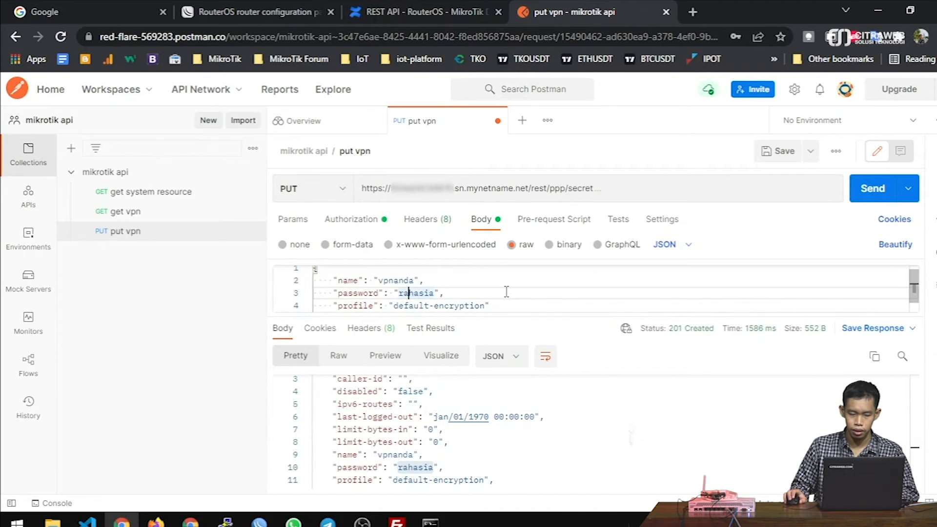
pyautogui.moveTo(481, 319); pyautogui.dragTo(476, 351)
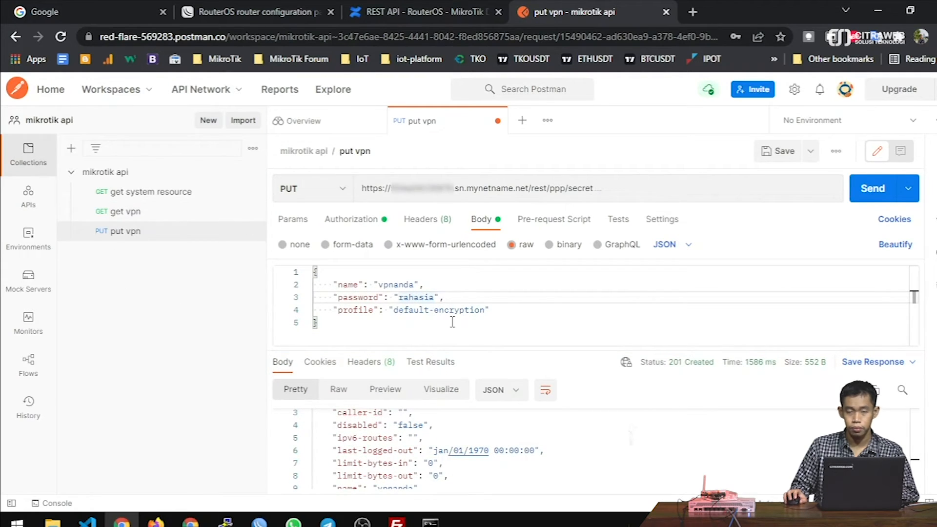
pyautogui.click(385, 10)
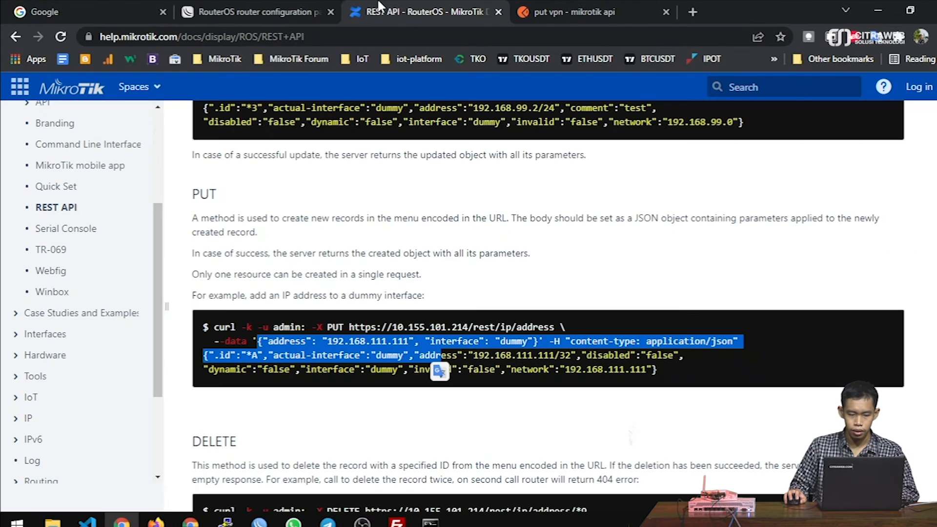
pyautogui.scroll(5, 557, 260)
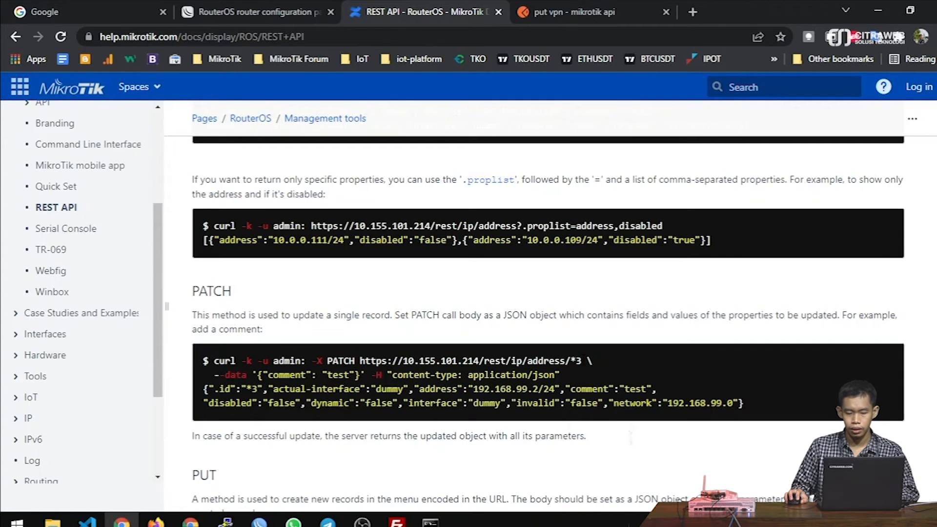
pyautogui.click(577, 12)
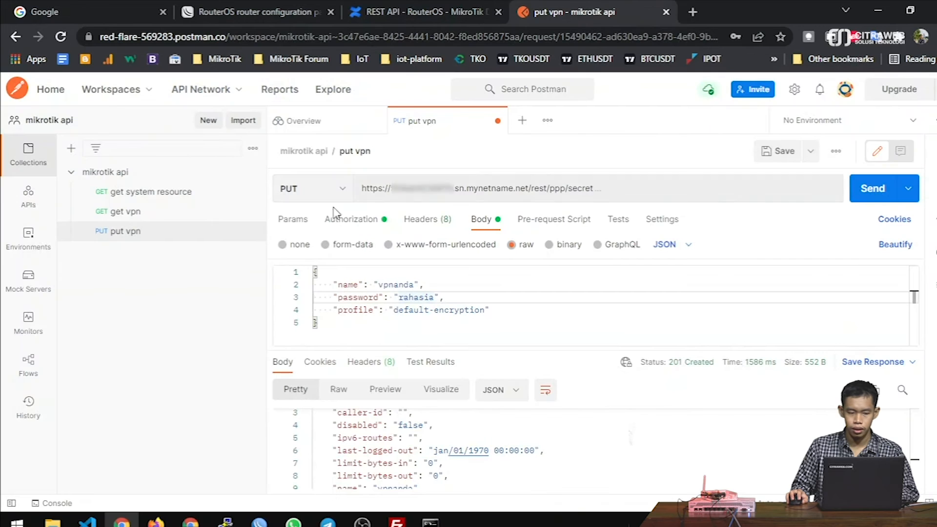
# - Send the get vpn request to list all PPP secrets and review the response
pyautogui.click(136, 211)
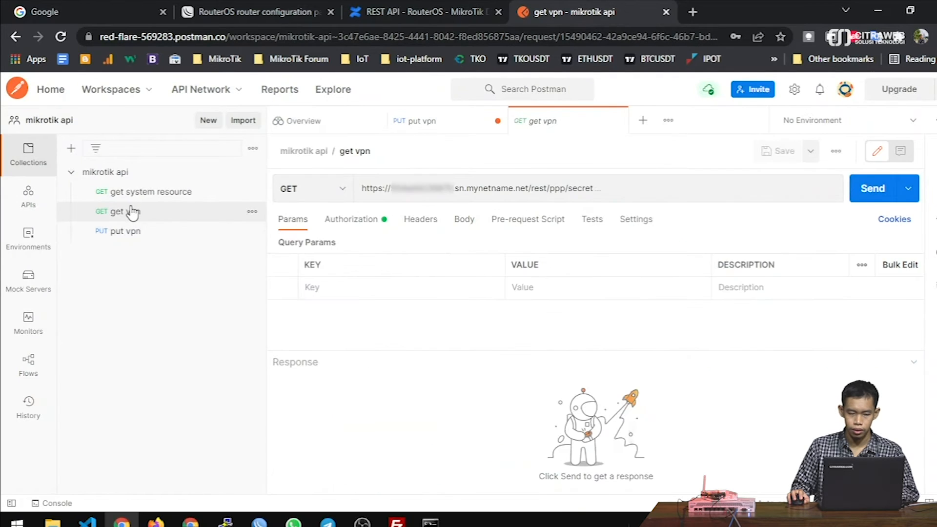
pyautogui.click(886, 194)
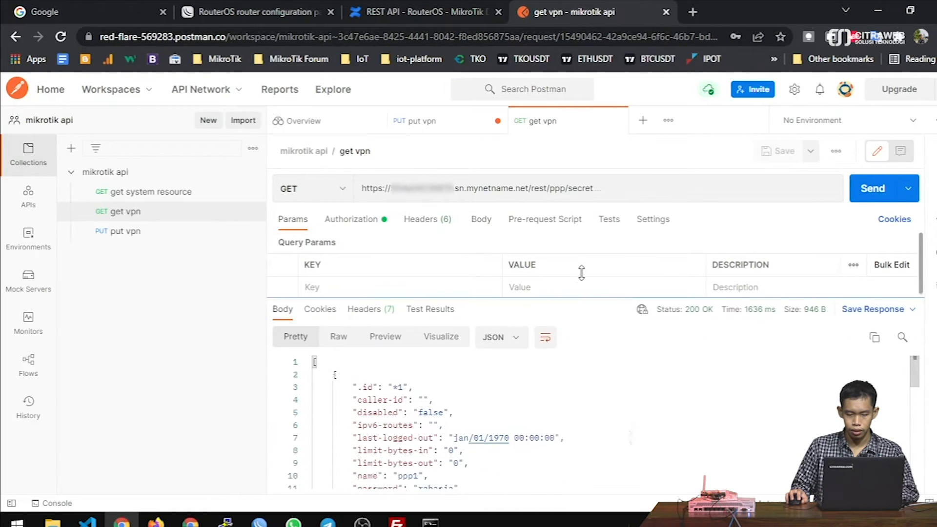
pyautogui.moveTo(581, 271); pyautogui.dragTo(579, 230)
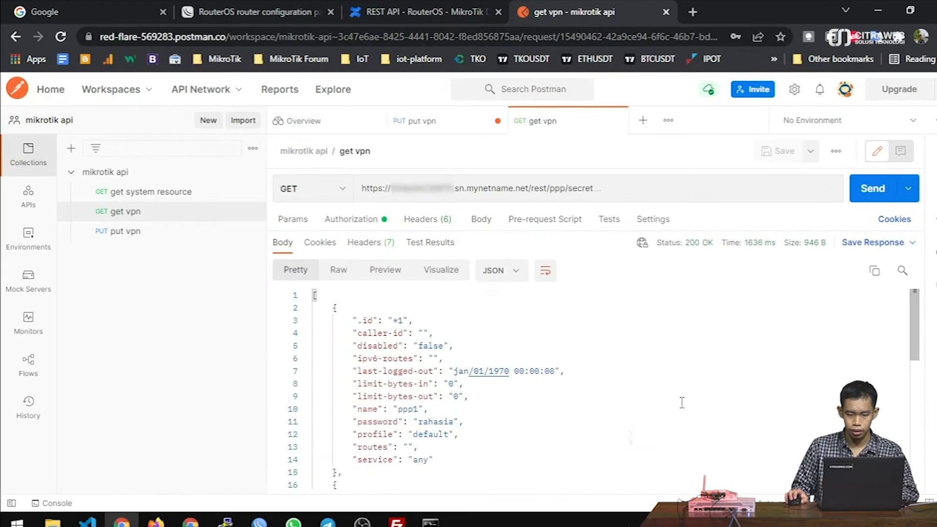
pyautogui.scroll(-7, 410, 345)
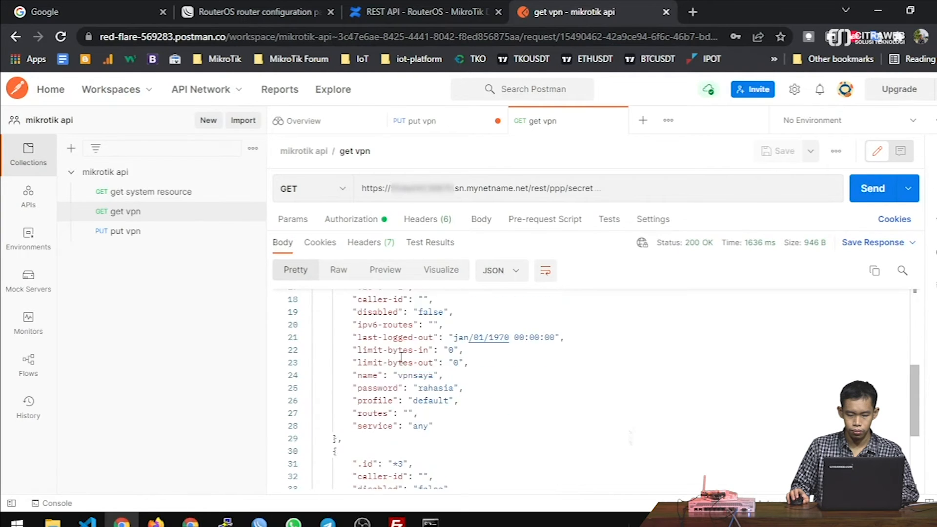
pyautogui.scroll(7, 457, 396)
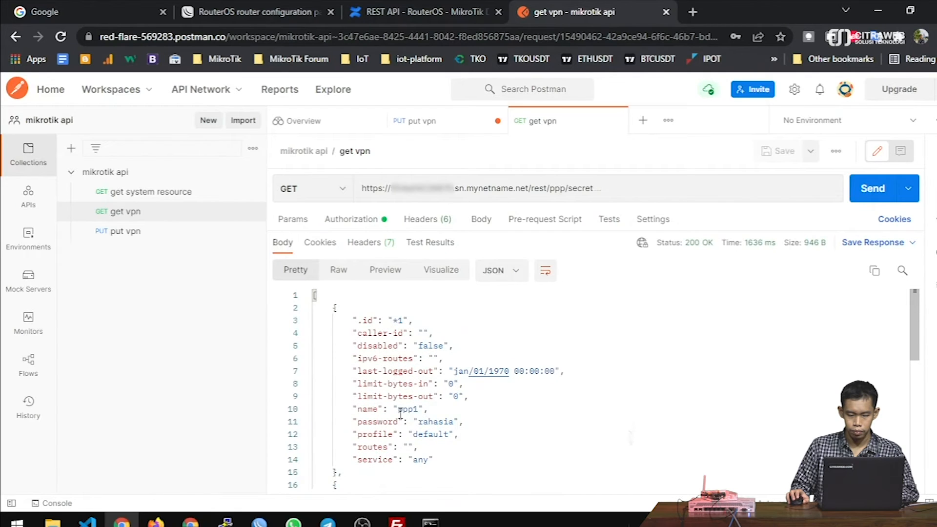
pyautogui.scroll(-4, 400, 414)
pyautogui.scroll(-4, 410, 414)
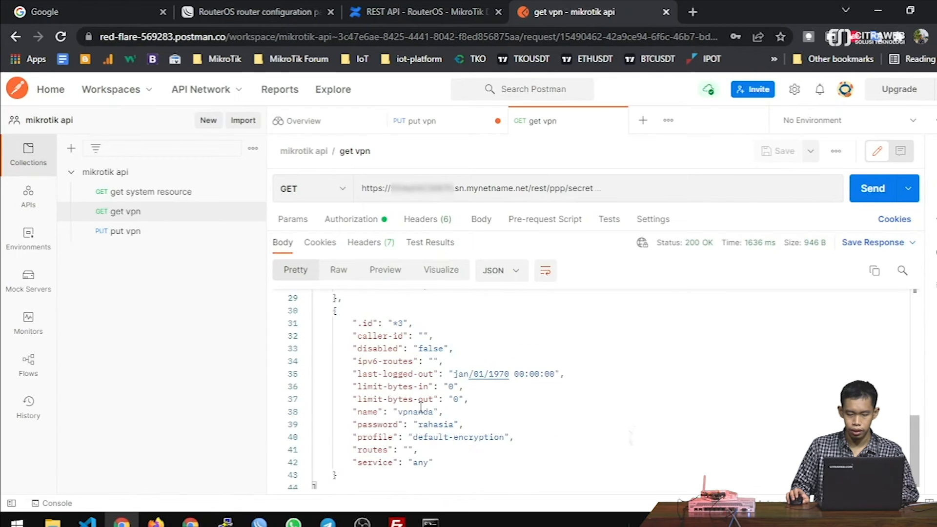
pyautogui.scroll(4, 421, 406)
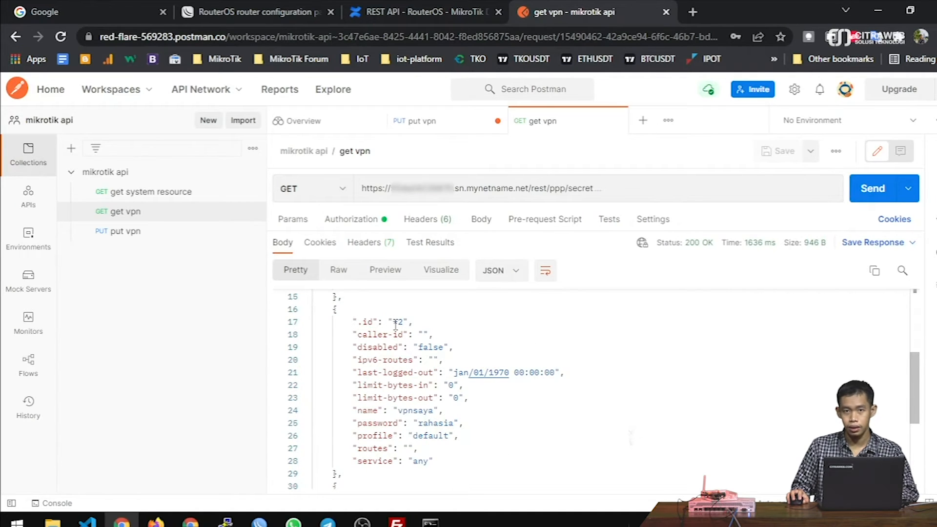
# - Select vpnsaya's id *2 in the response to copy it
pyautogui.moveTo(395, 324); pyautogui.dragTo(403, 322)
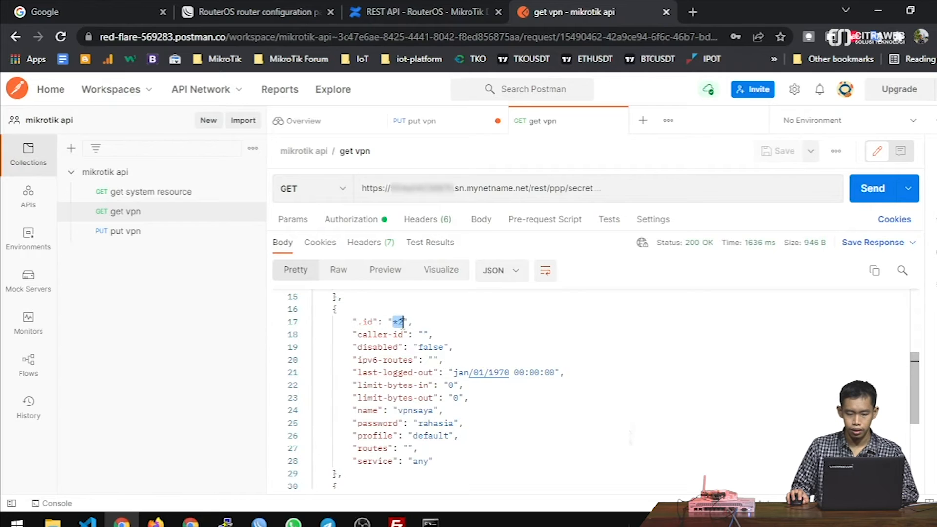
pyautogui.rightClick(400, 322)
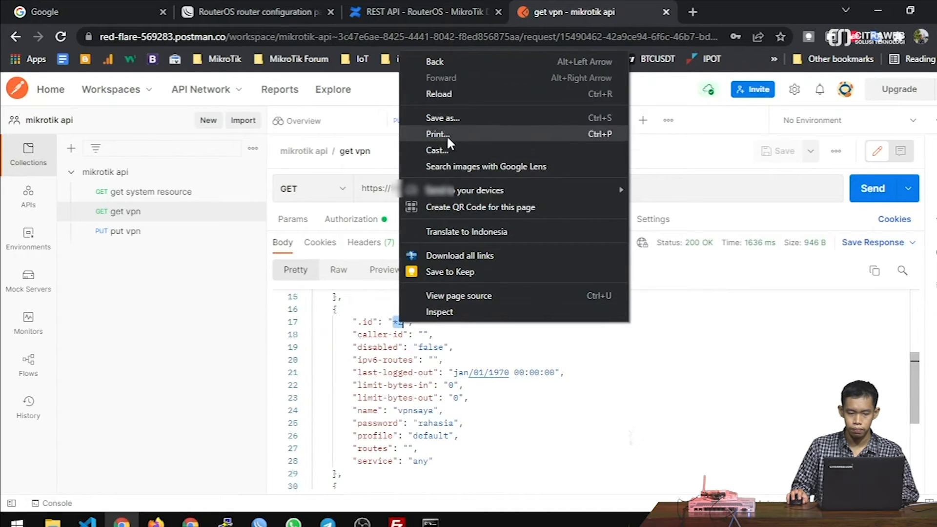
pyautogui.click(397, 322)
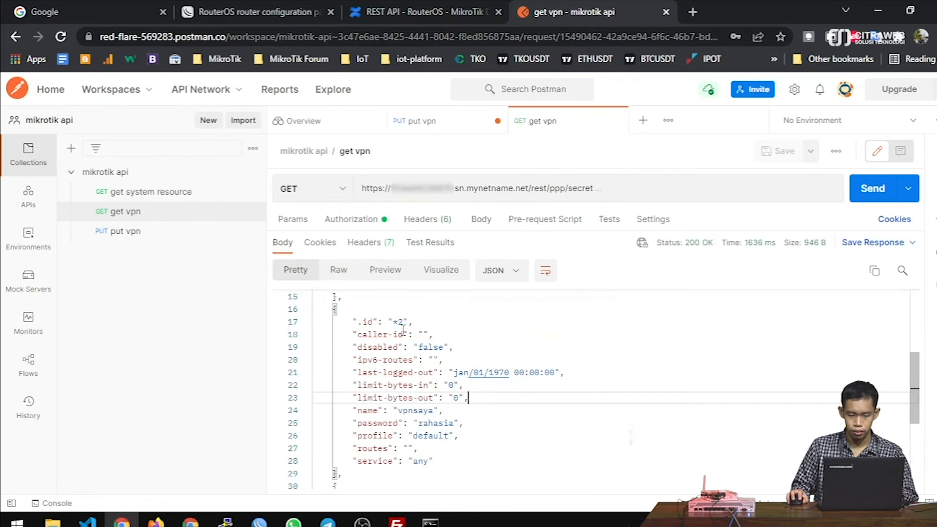
pyautogui.moveTo(398, 321); pyautogui.dragTo(403, 322)
pyautogui.rightClick(403, 322)
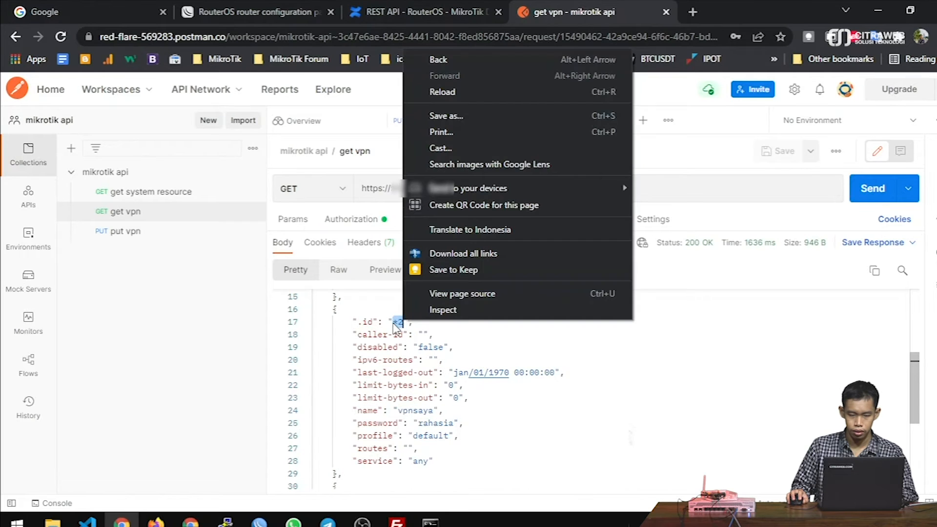
pyautogui.rightClick(394, 323)
pyautogui.click(409, 360)
pyautogui.moveTo(393, 320); pyautogui.dragTo(404, 320)
pyautogui.click(483, 374)
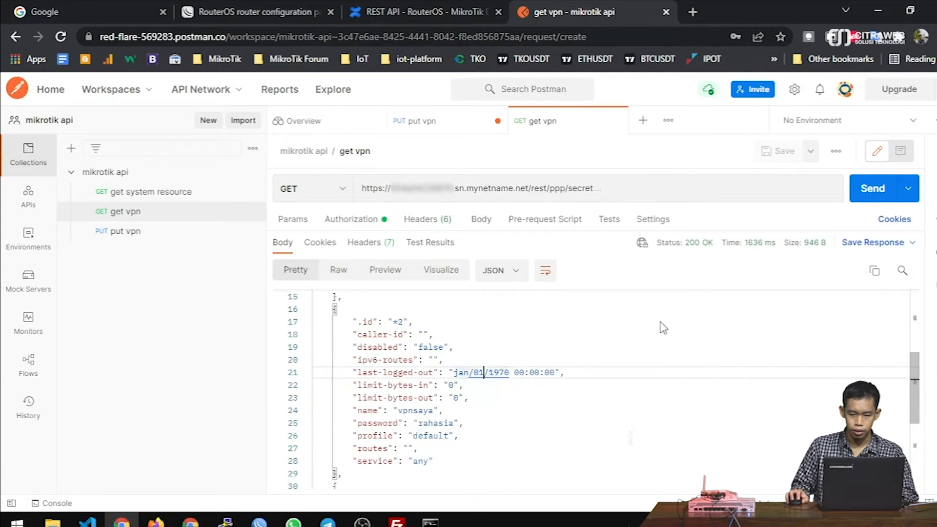
pyautogui.click(134, 217)
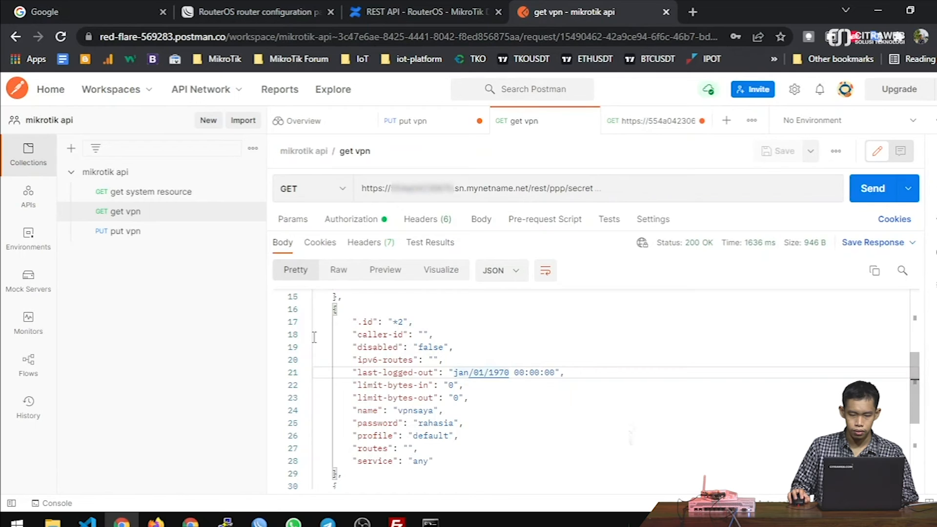
pyautogui.click(639, 192)
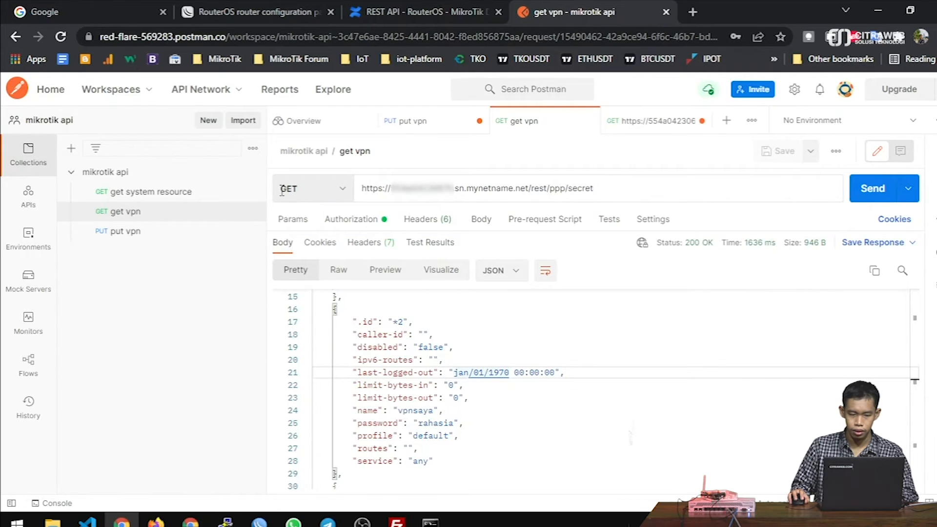
# - Change the request to PATCH targeting /rest/ppp/secret/*2
pyautogui.click(333, 189)
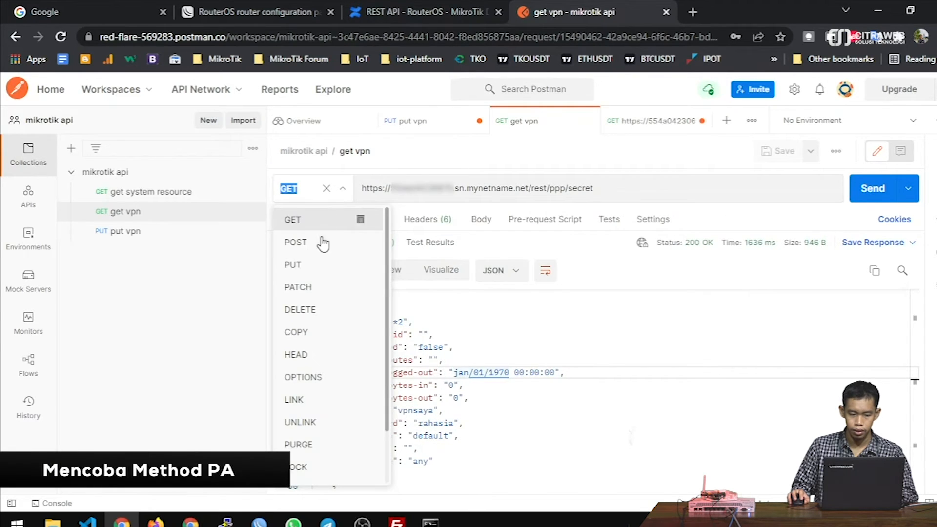
pyautogui.click(320, 287)
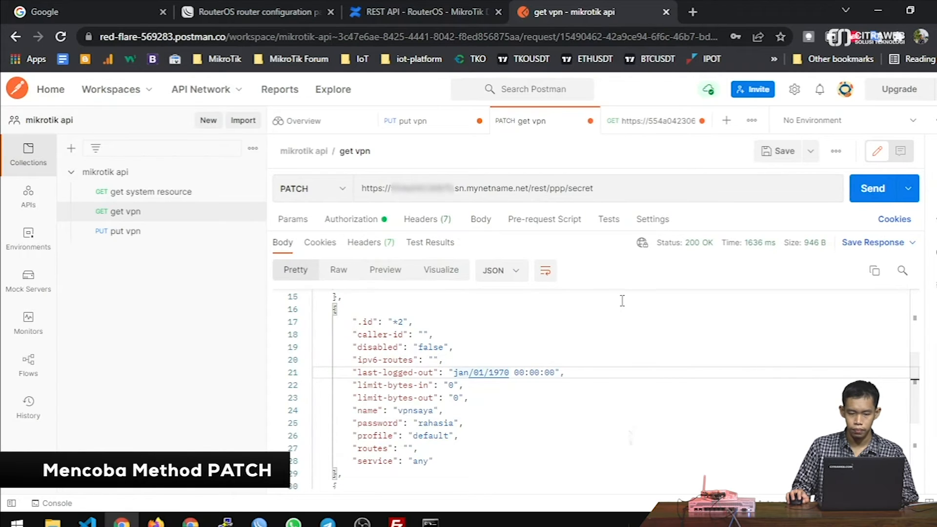
pyautogui.click(603, 189)
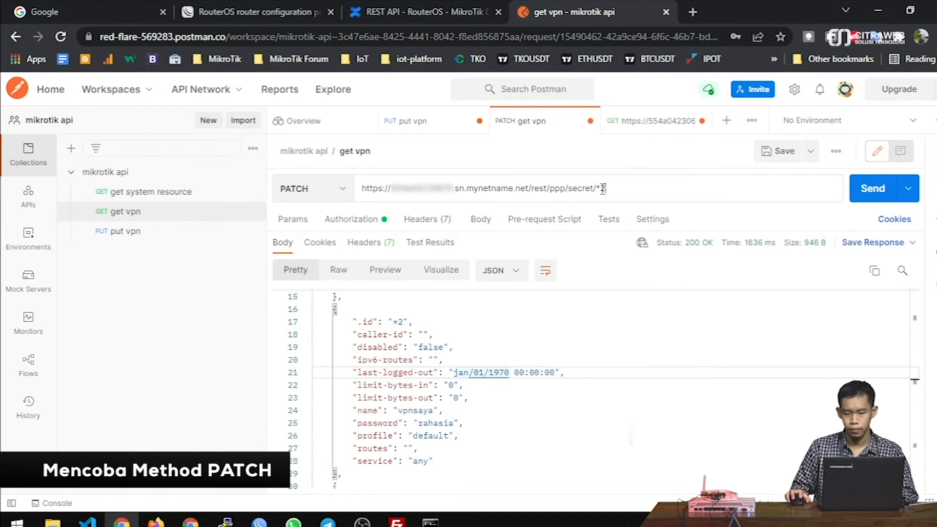
# - Save it as a new request named 'patch vpn'
pyautogui.click(810, 157)
pyautogui.click(778, 178)
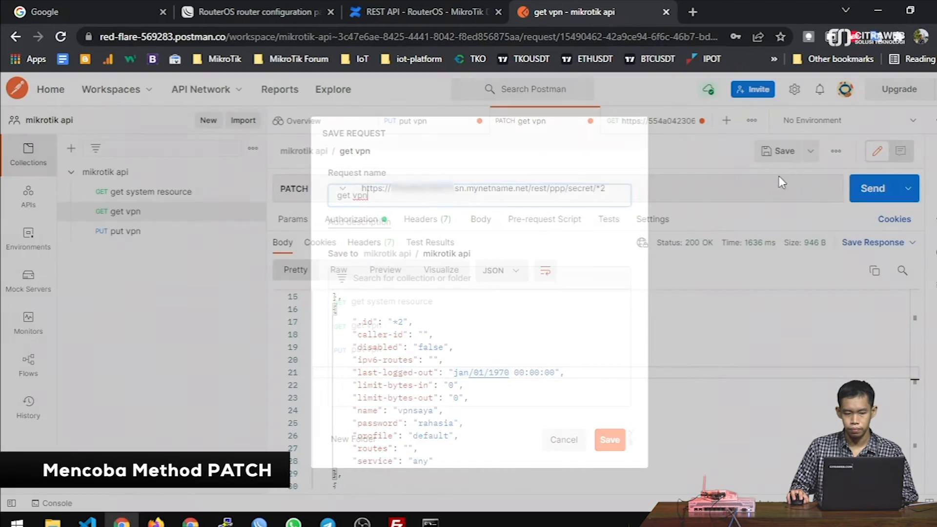
pyautogui.doubleClick(345, 195)
pyautogui.write('patch')
pyautogui.press('BackSpace')
pyautogui.write('ch')
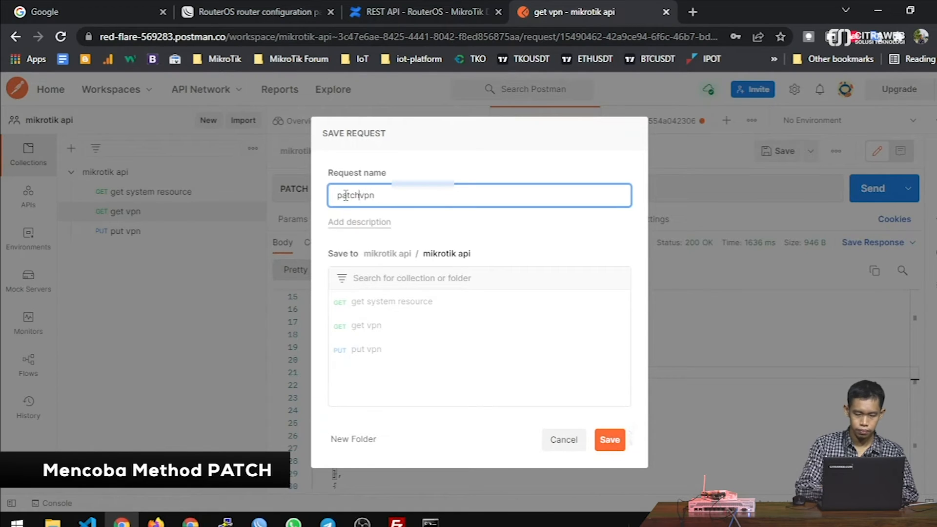
pyautogui.click(607, 439)
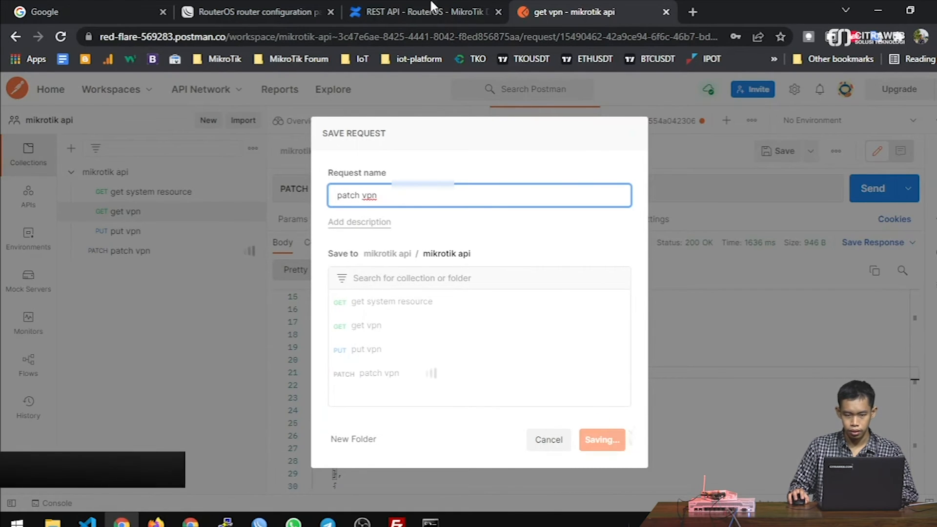
pyautogui.click(416, 7)
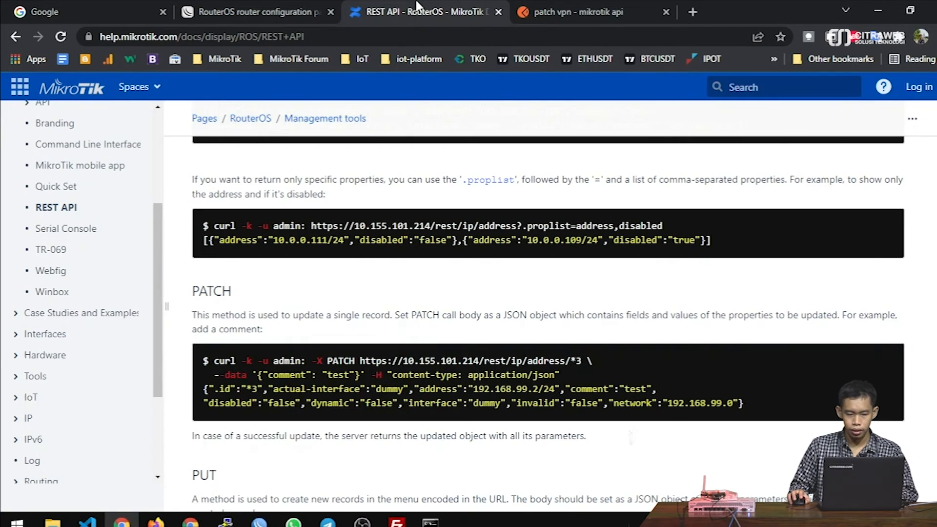
# - Review the PATCH --data comment example in the REST API docs, then return to Postman
pyautogui.scroll(-1, 364, 344)
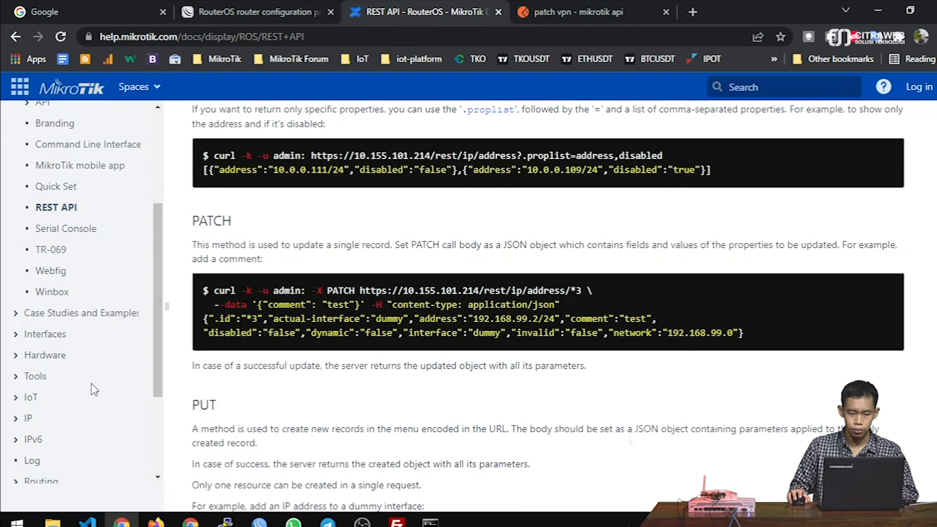
pyautogui.moveTo(252, 304); pyautogui.dragTo(371, 306)
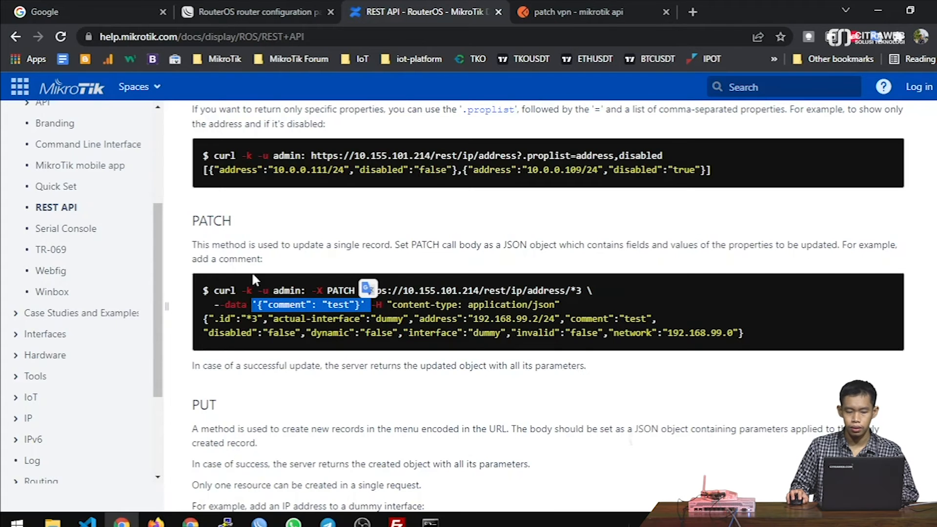
pyautogui.click(576, 12)
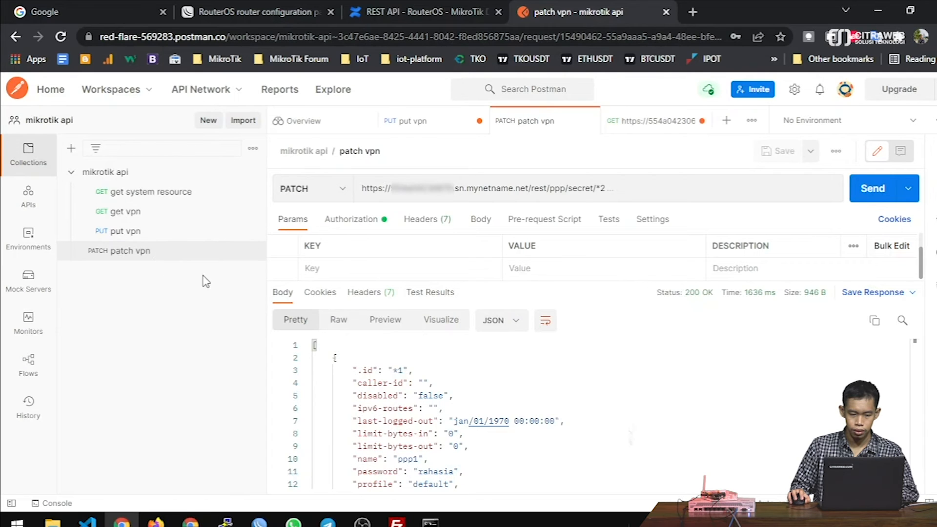
# - Set the request body to raw JSON {"comment": "ini vpn saya"}
pyautogui.click(482, 220)
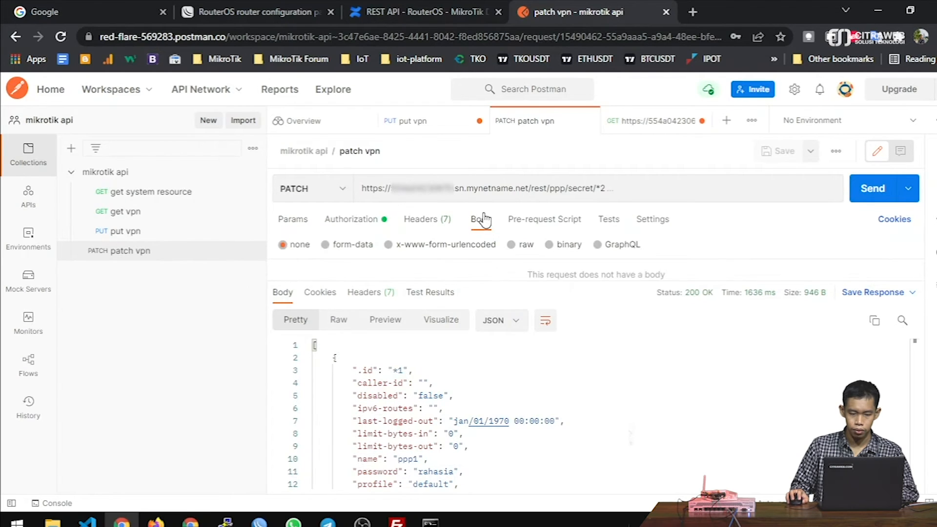
pyautogui.click(512, 246)
pyautogui.click(673, 247)
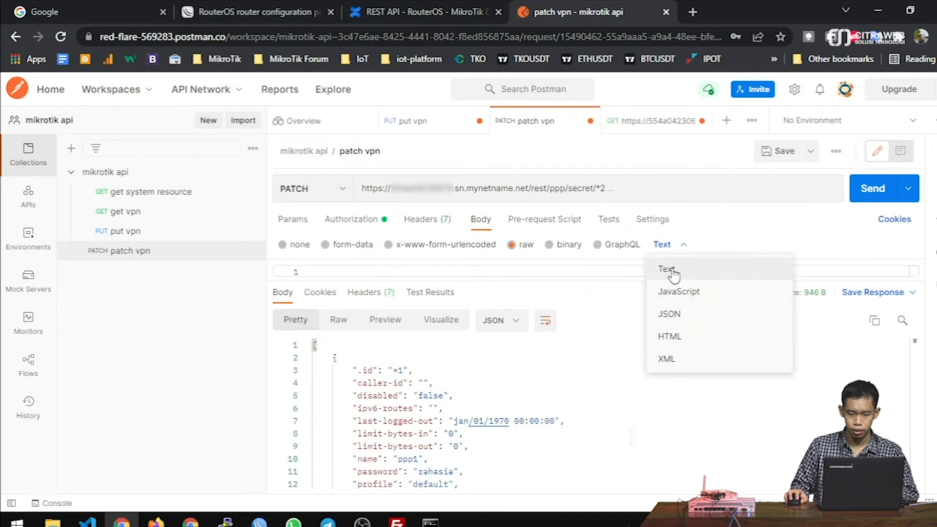
pyautogui.click(669, 314)
pyautogui.moveTo(431, 277); pyautogui.dragTo(427, 356)
pyautogui.click(391, 294)
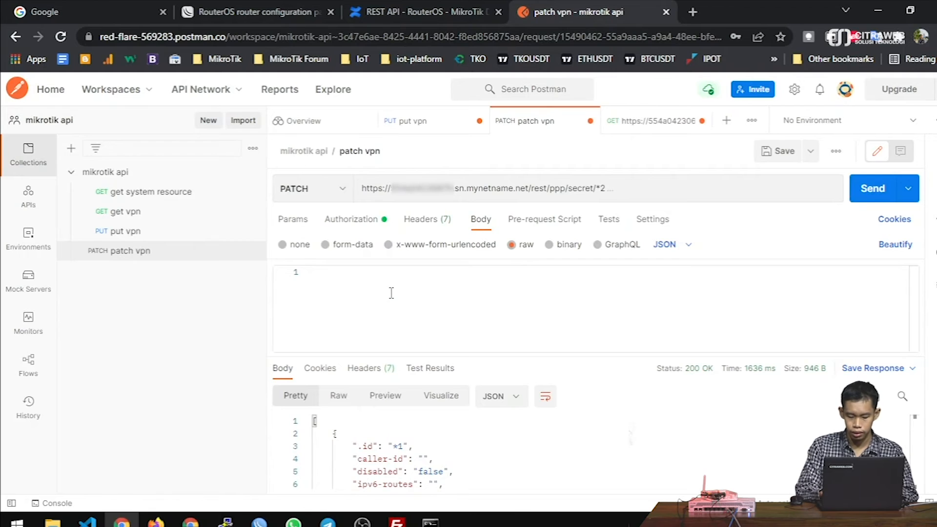
pyautogui.write('{')
pyautogui.press('Return')
pyautogui.write('"comment"')
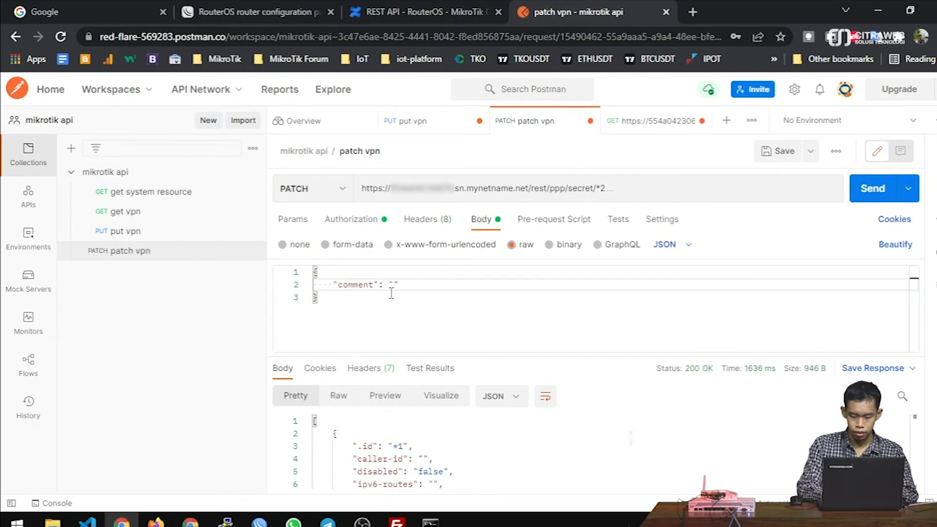
pyautogui.write(': "ini vpn saya')
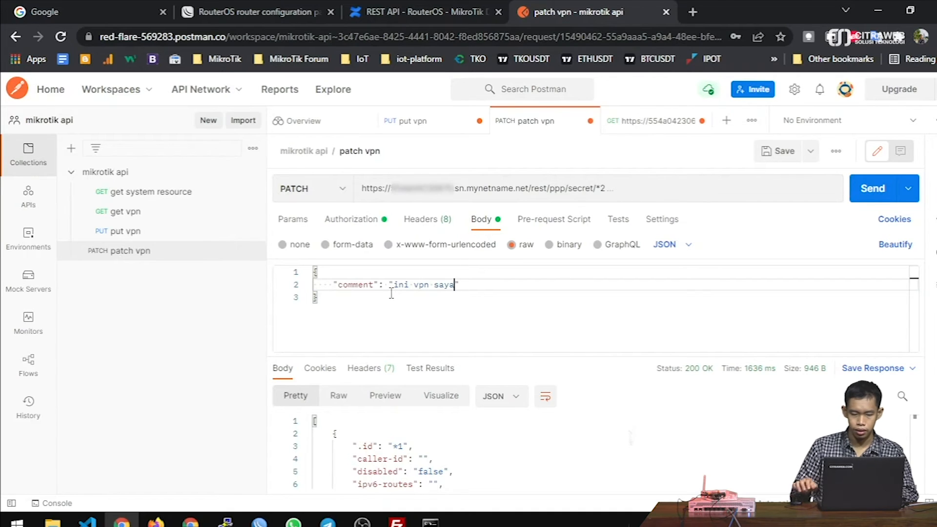
# - Send the PATCH and confirm the comment on vpnsaya in WinBox
pyautogui.click(862, 197)
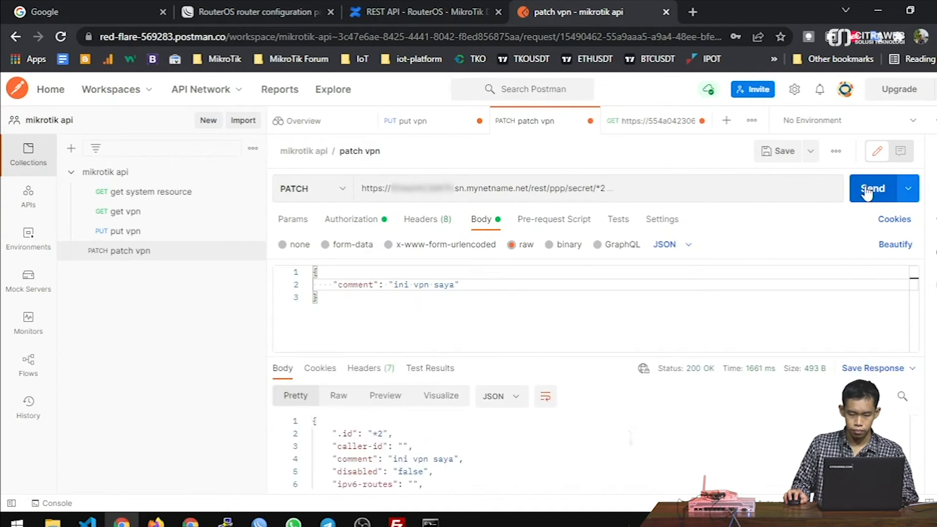
pyautogui.scroll(-3, 488, 434)
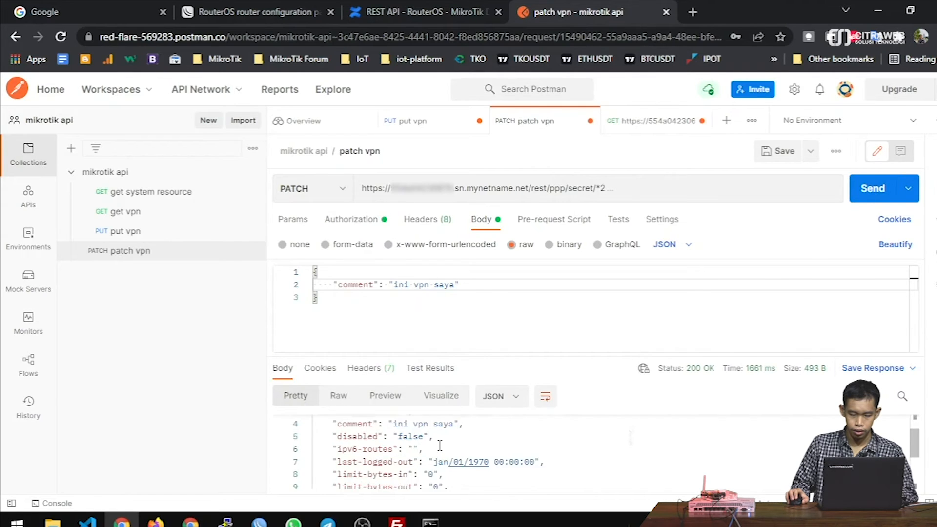
pyautogui.scroll(5, 471, 439)
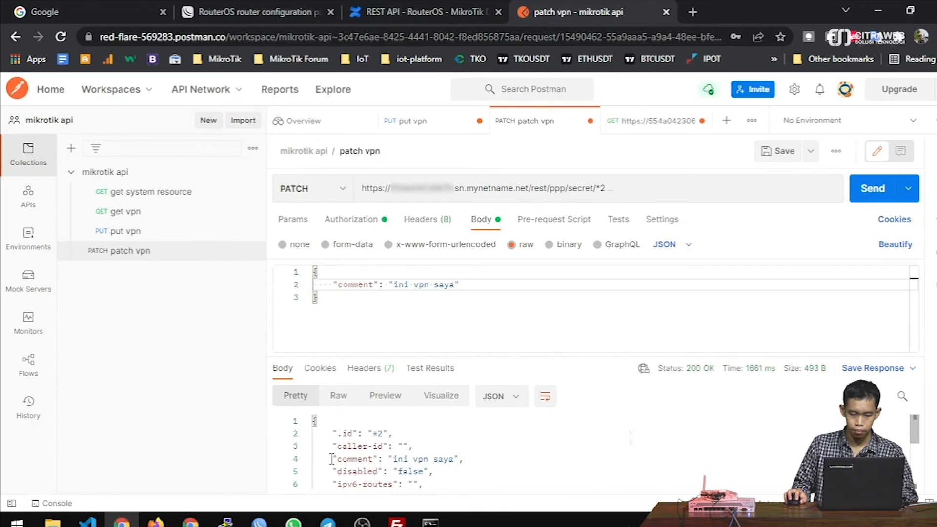
pyautogui.moveTo(332, 458); pyautogui.dragTo(470, 457)
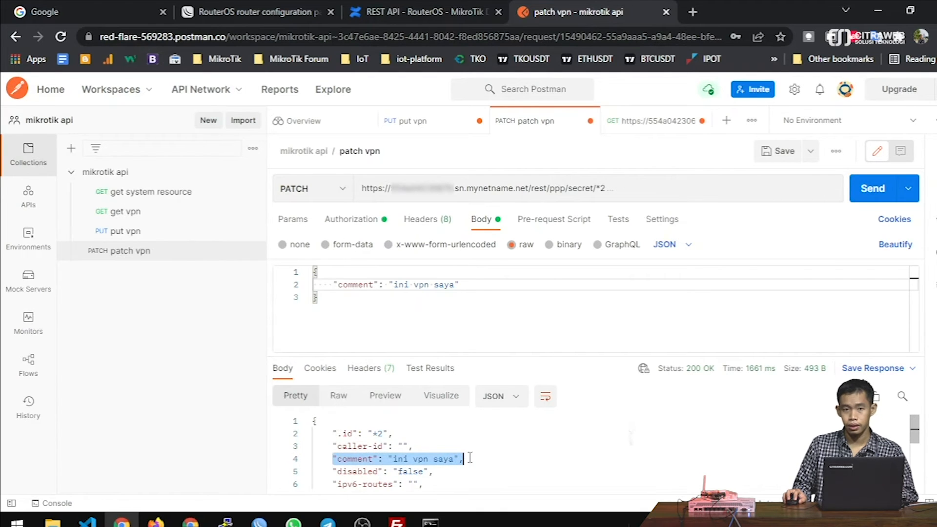
pyautogui.moveTo(259, 521)
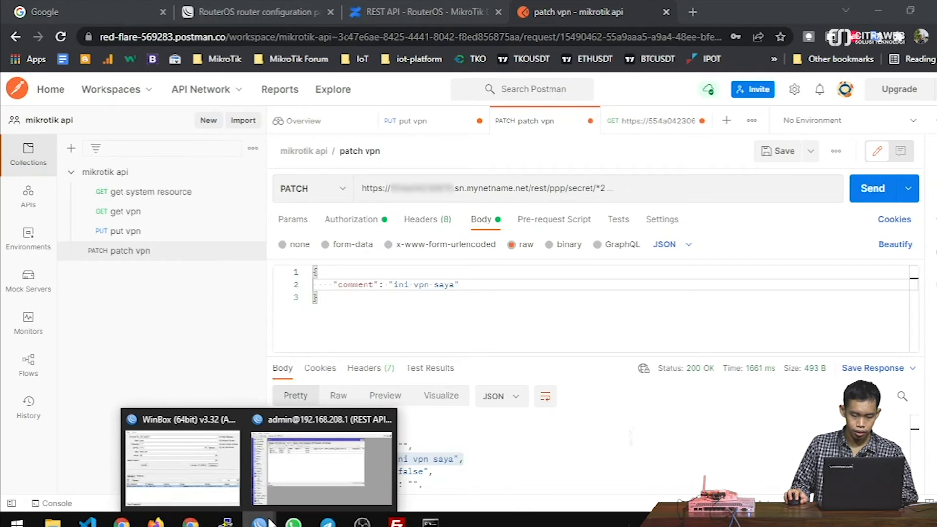
pyautogui.click(294, 475)
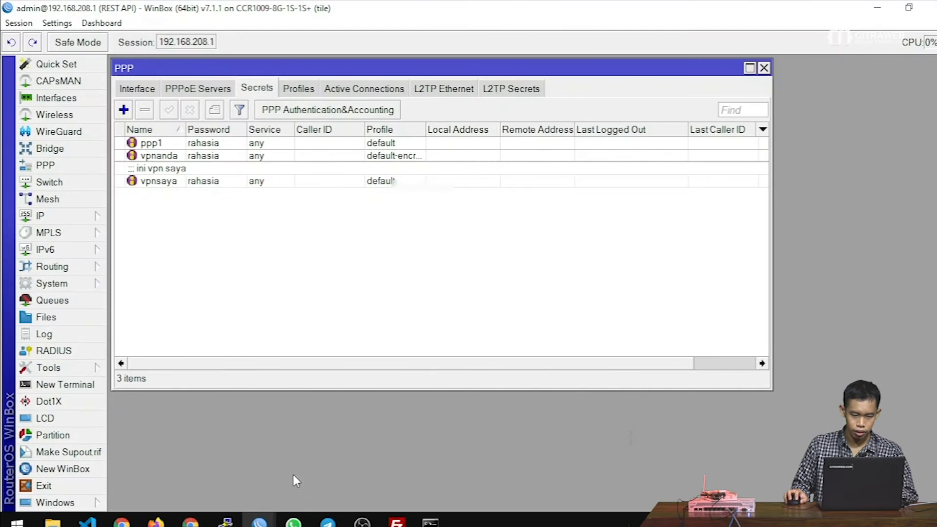
pyautogui.click(152, 181)
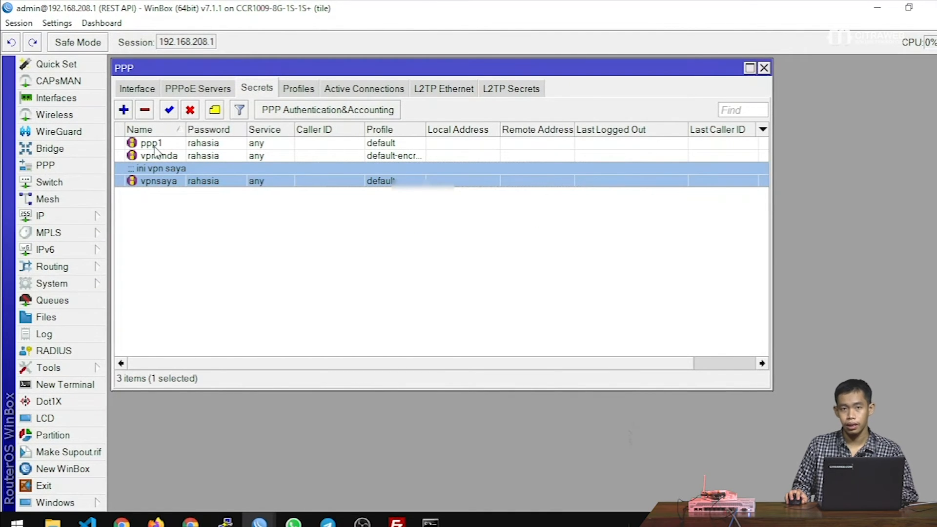
# - Replace the JSON body with a "password" key holding the new password value
pyautogui.click(877, 8)
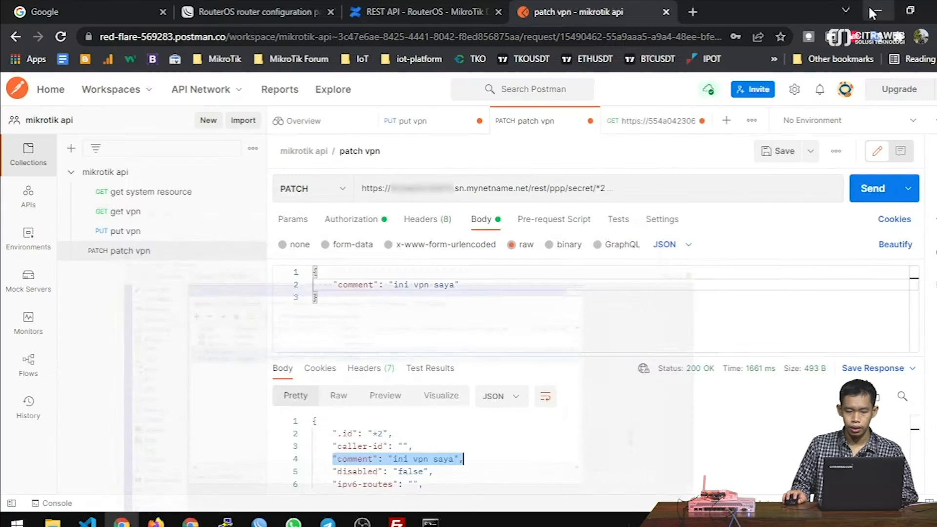
pyautogui.moveTo(338, 284); pyautogui.dragTo(369, 284)
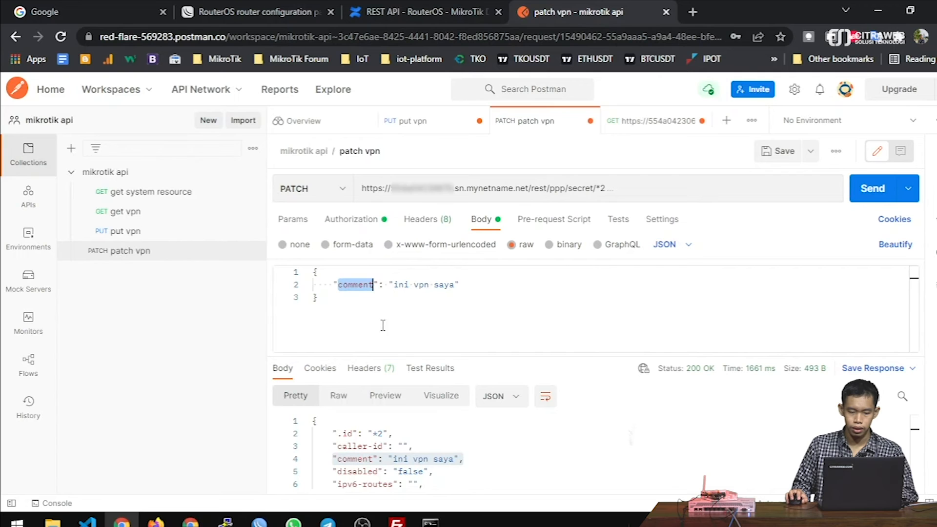
pyautogui.write('password')
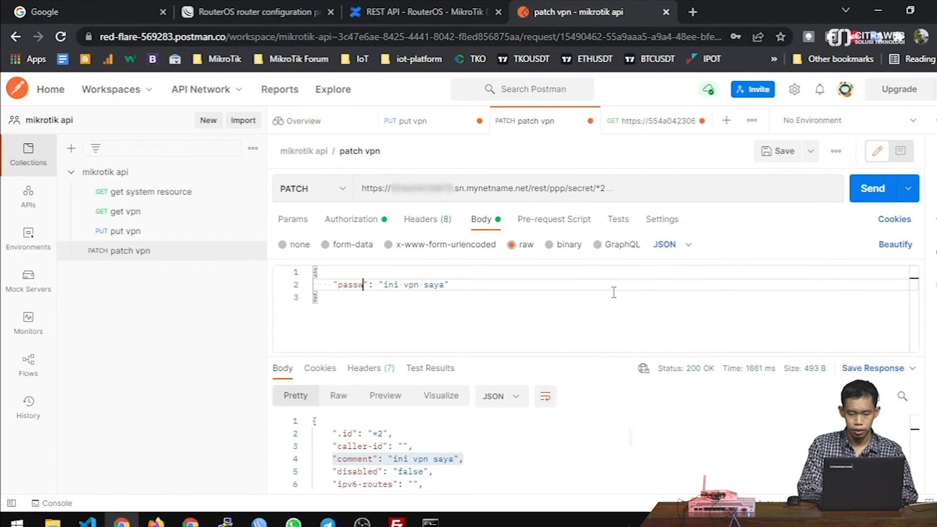
pyautogui.press('Right')
pyautogui.press('Right')
pyautogui.press('Right')
pyautogui.press('Right')
pyautogui.hotkey('ctrl', 'shift', 'Right')
pyautogui.hotkey('ctrl', 'shift', 'Right')
pyautogui.hotkey('ctrl', 'shift', 'Right')
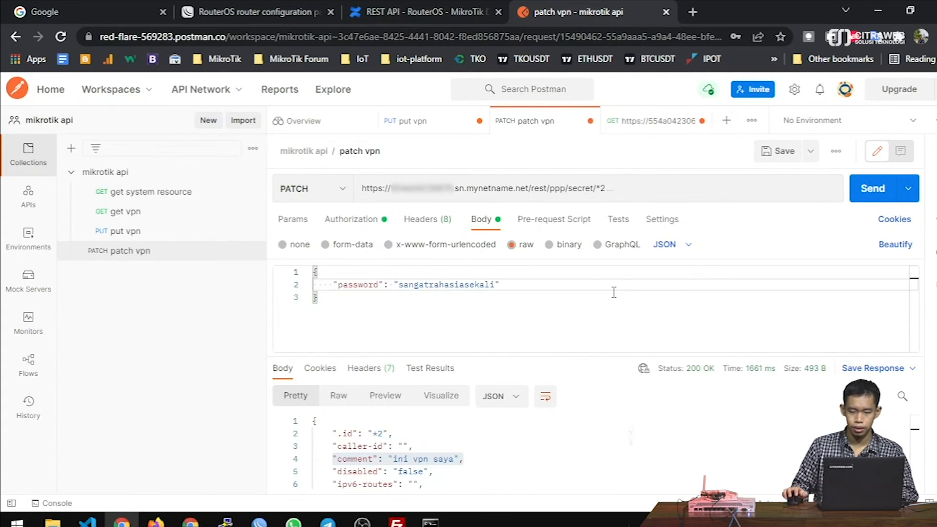
# - Send the PATCH and verify the new password in WinBox's widened Password column
pyautogui.click(862, 195)
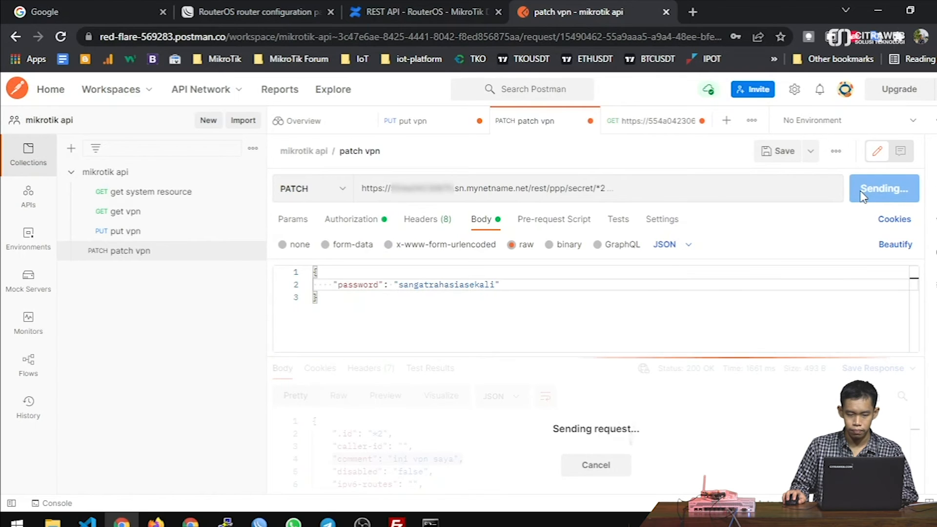
pyautogui.scroll(-2, 506, 444)
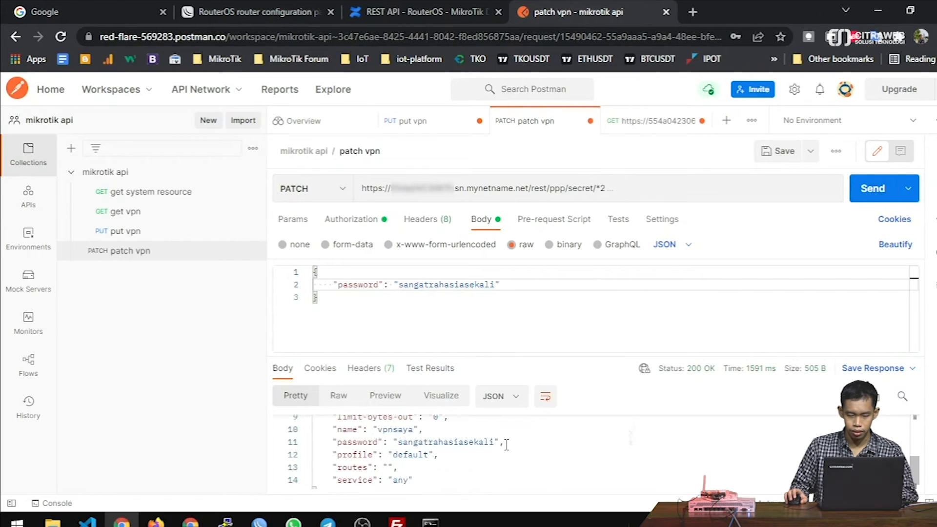
pyautogui.click(442, 441)
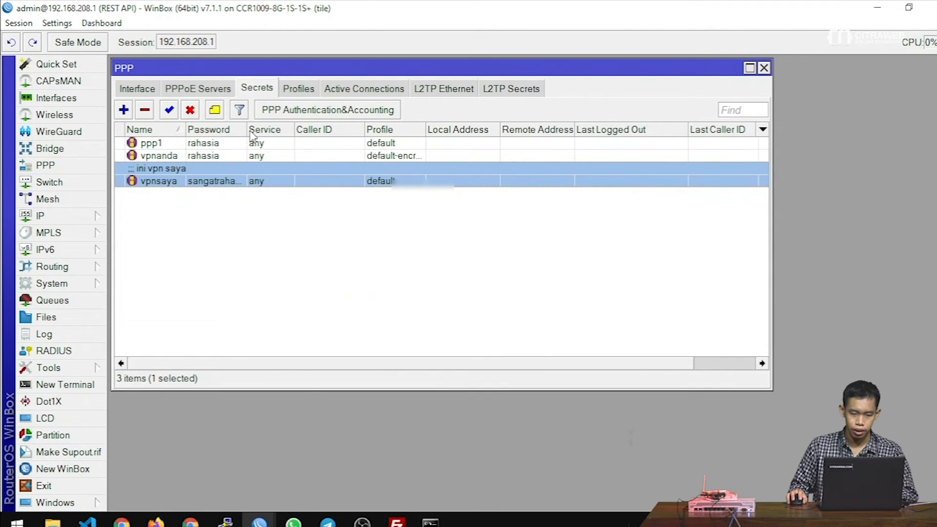
pyautogui.moveTo(245, 130); pyautogui.dragTo(317, 129)
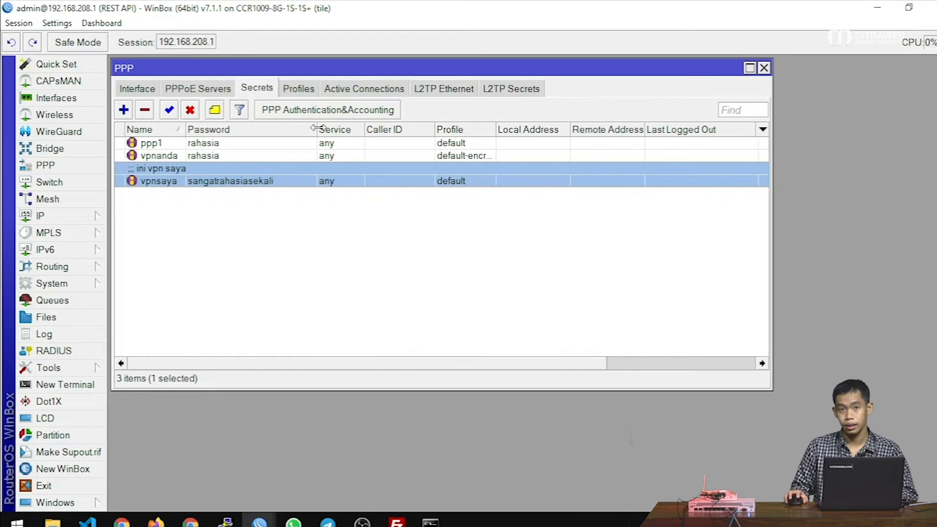
pyautogui.click(122, 521)
# - Scroll the MikroTik REST API docs to the DELETE section and mark its heading
pyautogui.click(387, 7)
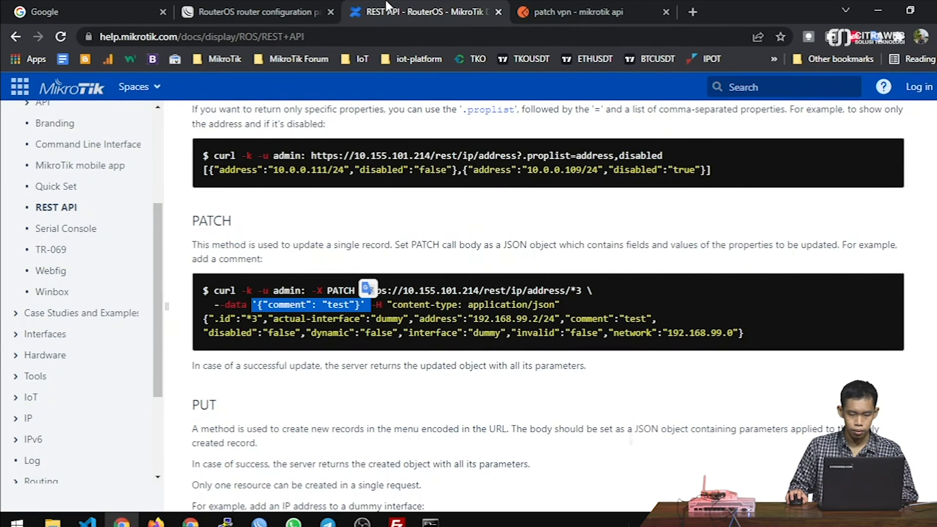
pyautogui.scroll(4, 750, 235)
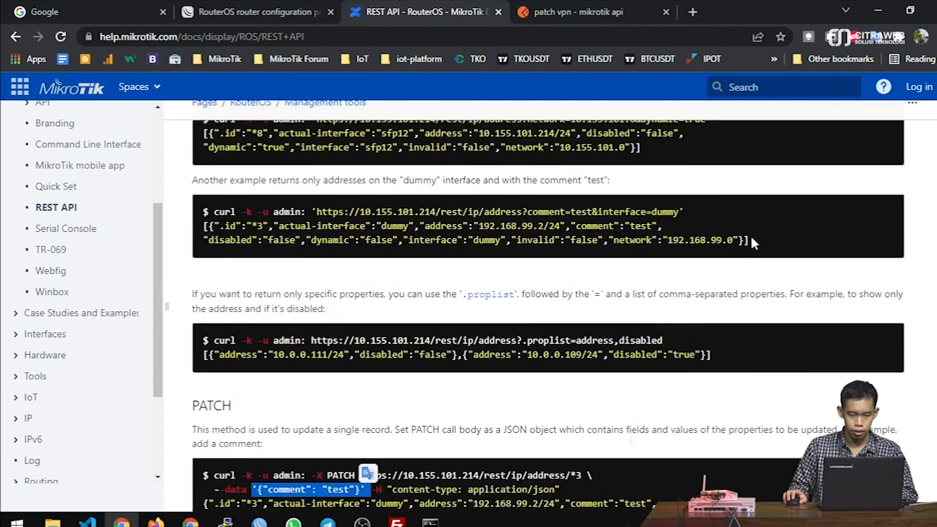
pyautogui.scroll(-7, 750, 235)
pyautogui.scroll(-6, 753, 242)
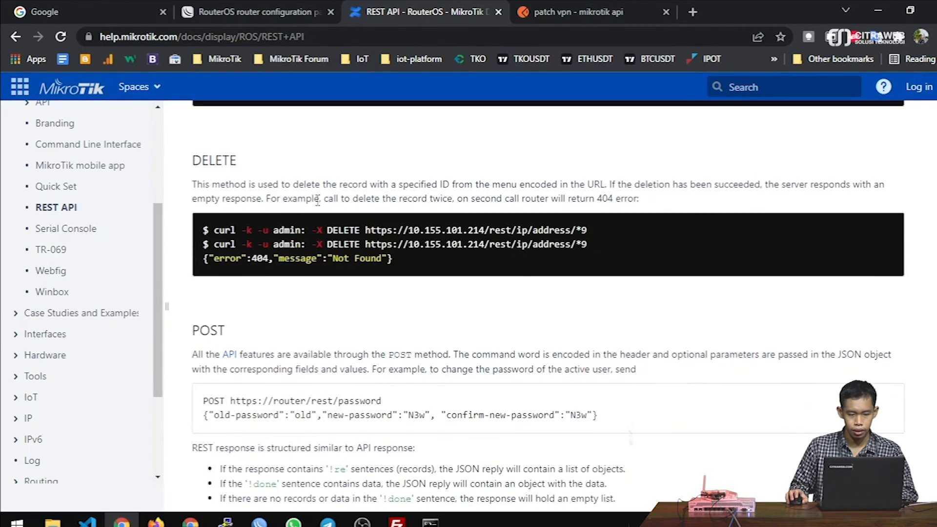
pyautogui.moveTo(193, 163); pyautogui.dragTo(255, 161)
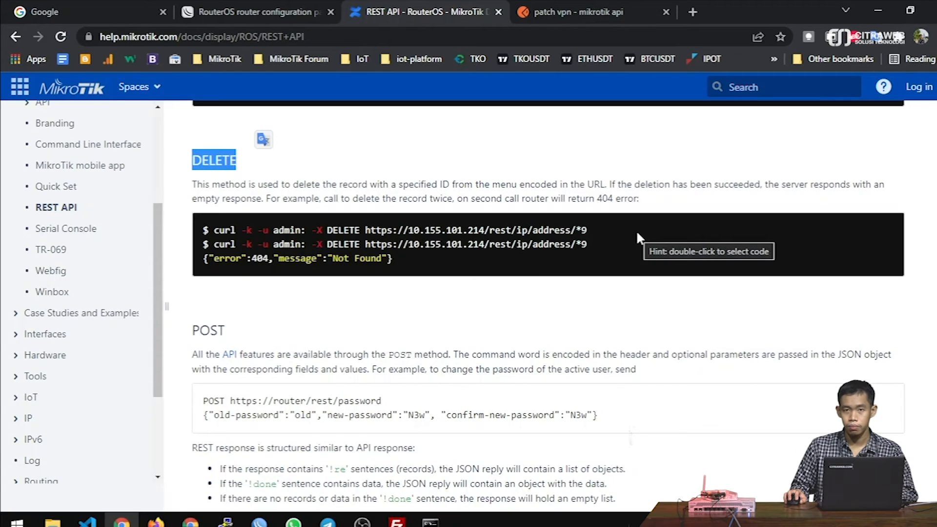
pyautogui.hotkey('alt', 'Tab')
pyautogui.hotkey('alt', 'Tab')
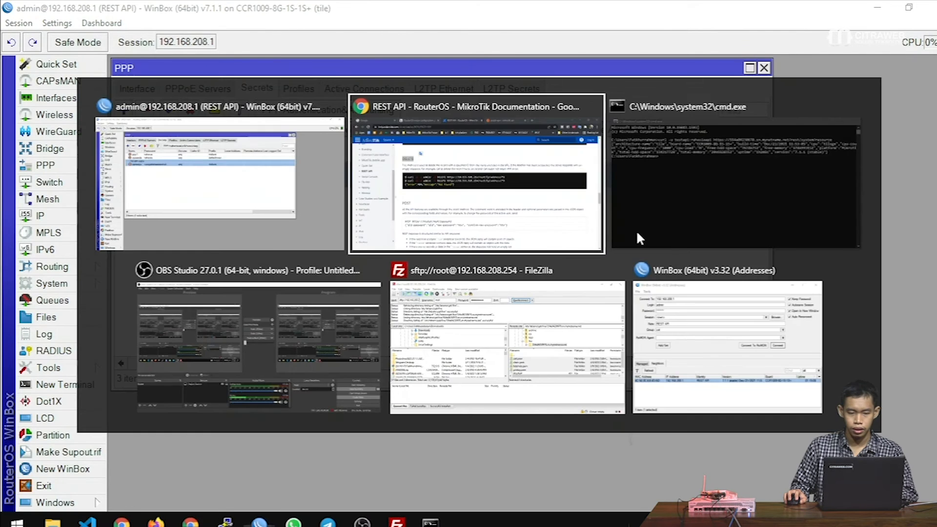
# - Append /*2 to the get vpn URL and save it as 'delete vpn'
pyautogui.hotkey('ctrl', 'Tab')
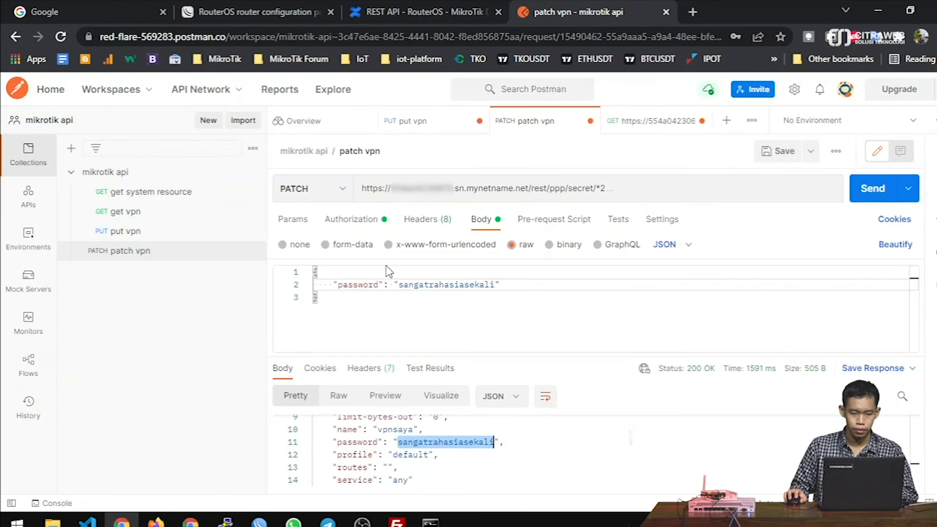
pyautogui.click(128, 211)
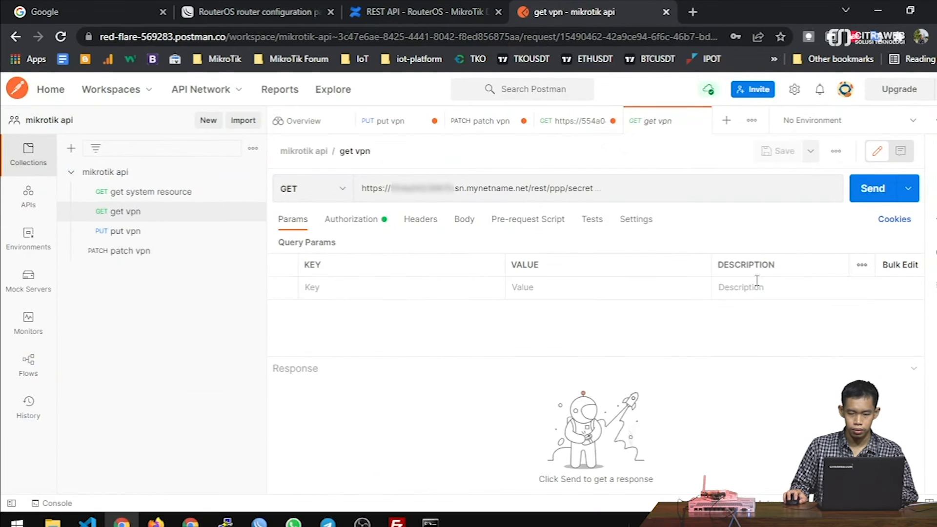
pyautogui.click(663, 187)
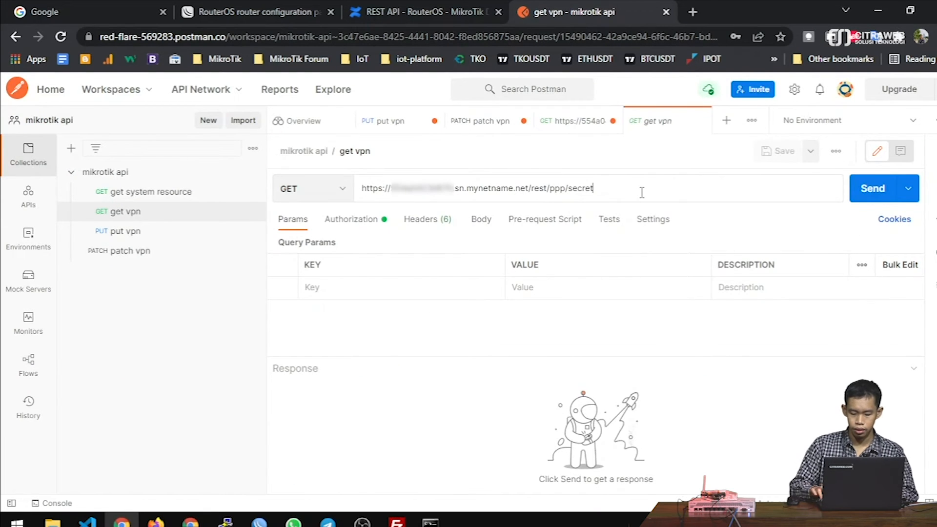
pyautogui.write('/*2')
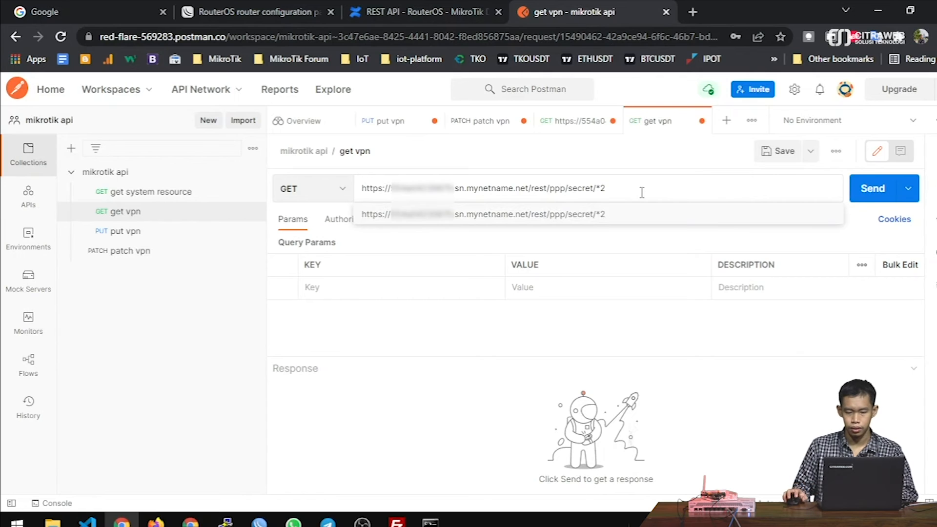
pyautogui.click(810, 151)
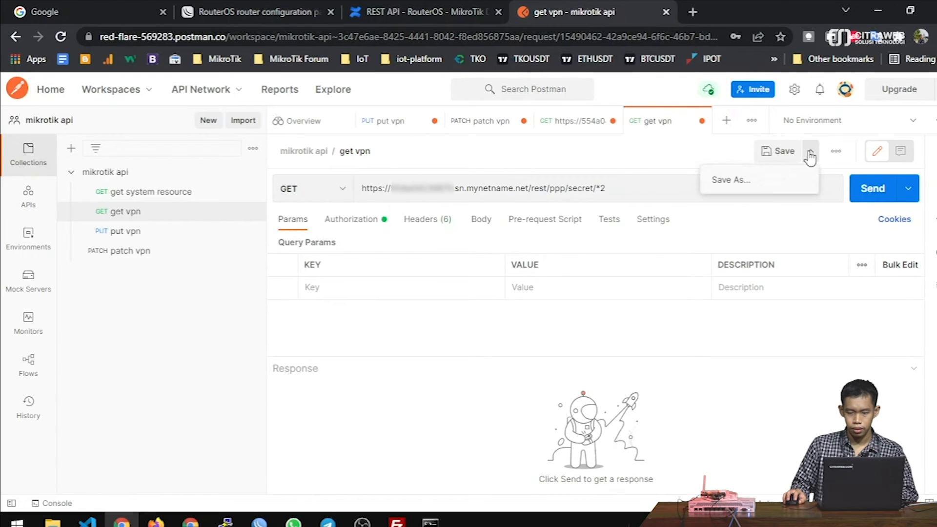
pyautogui.click(774, 186)
pyautogui.doubleClick(345, 195)
pyautogui.write('delete vpn')
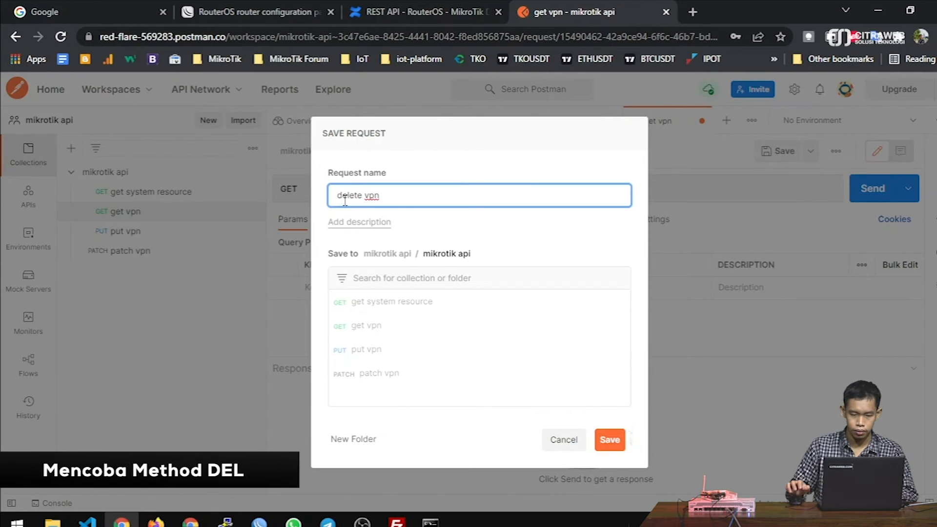
pyautogui.click(624, 442)
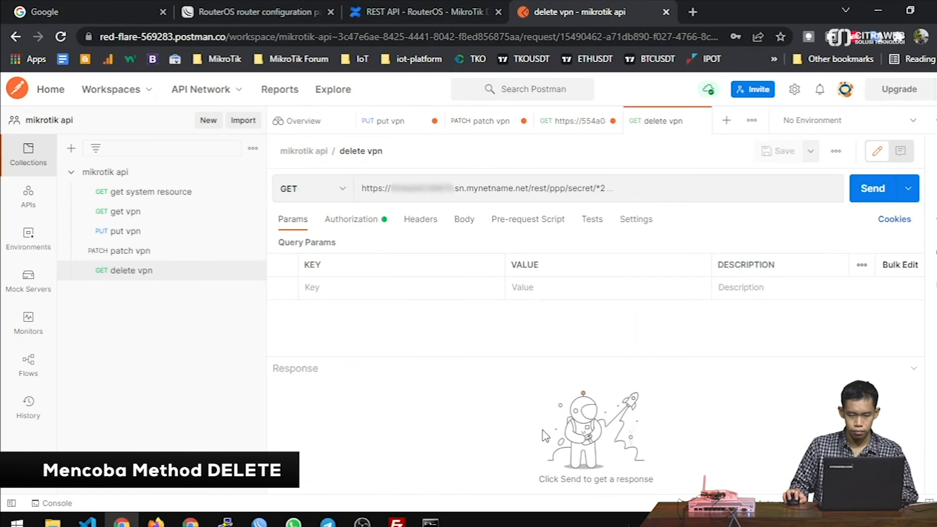
# - Switch the method to DELETE, send it to remove secret *2, and check WinBox
pyautogui.click(336, 194)
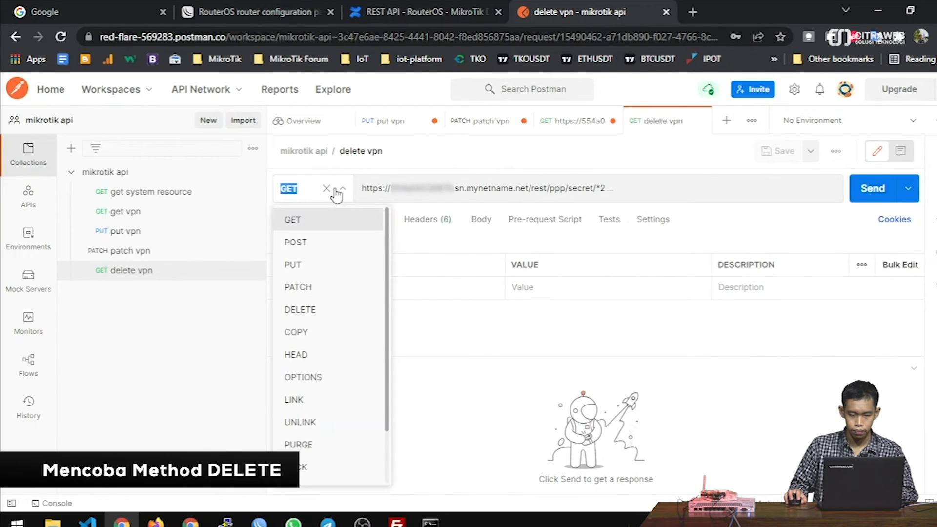
pyautogui.click(313, 310)
pyautogui.click(640, 189)
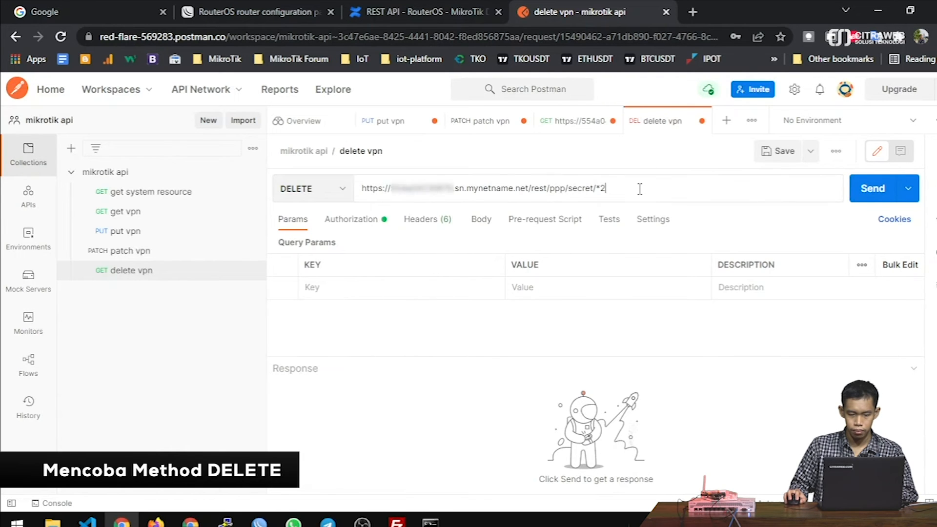
pyautogui.hotkey('alt', 'Tab')
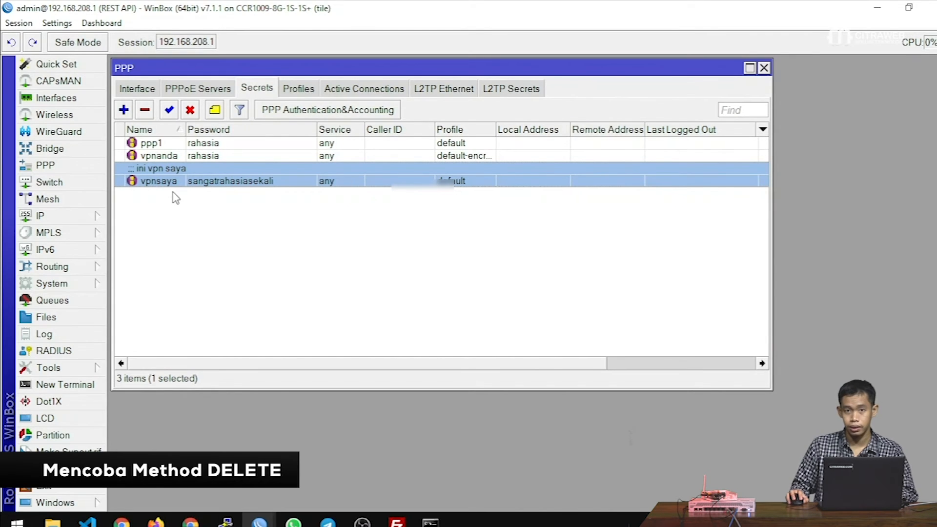
pyautogui.hotkey('alt', 'Tab')
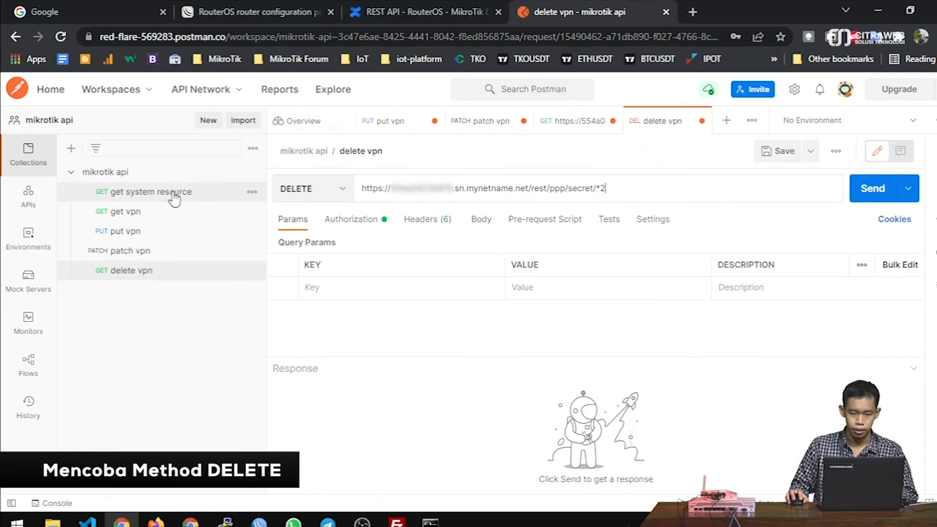
pyautogui.click(873, 188)
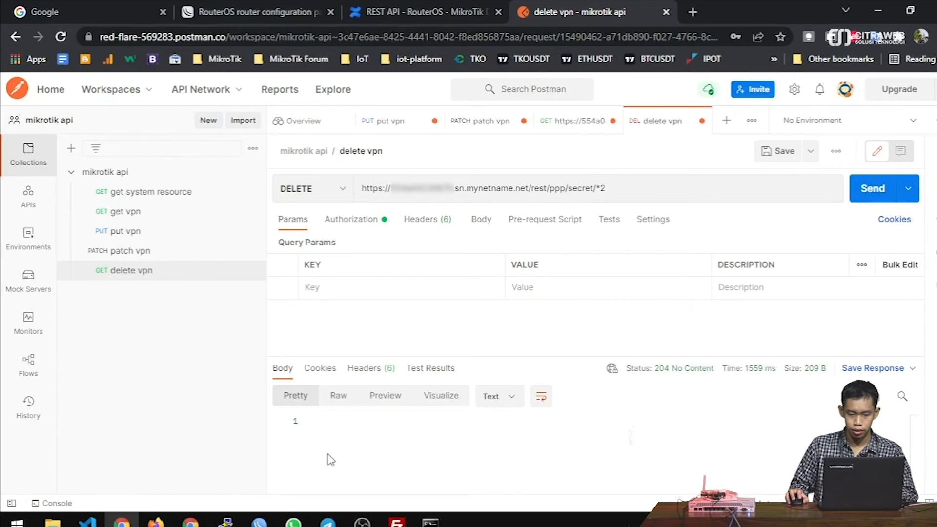
pyautogui.hotkey('alt', 'Tab')
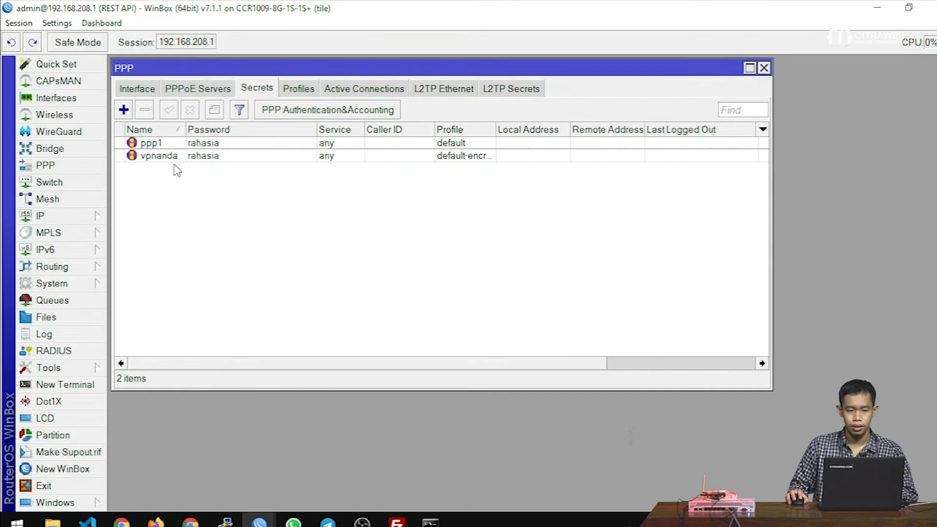
# - Resend the DELETE on /rest/ppp/secret/*2, which now returns 404 Not Found
pyautogui.hotkey('alt', 'Tab')
pyautogui.click(861, 195)
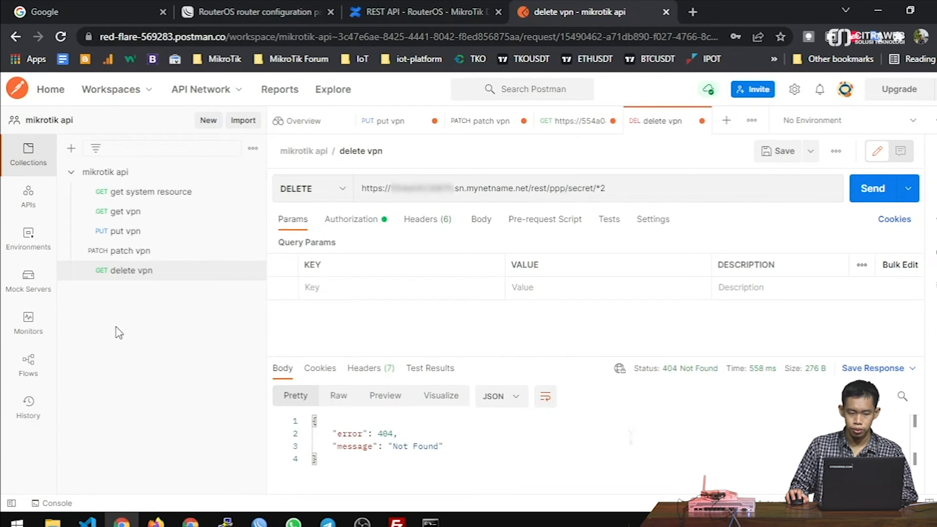
# - Send the saved get vpn request for all PPP secrets with an enlarged response pane
pyautogui.click(121, 213)
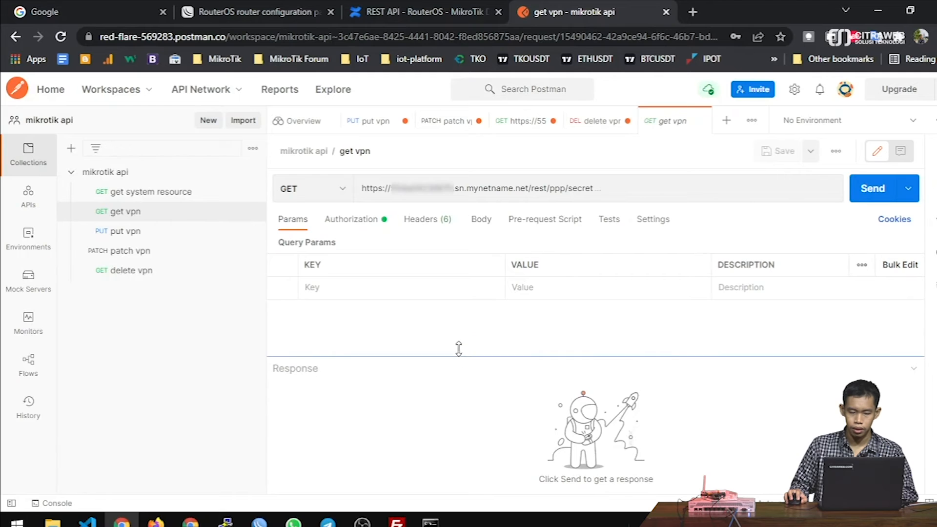
pyautogui.moveTo(458, 355); pyautogui.dragTo(456, 298)
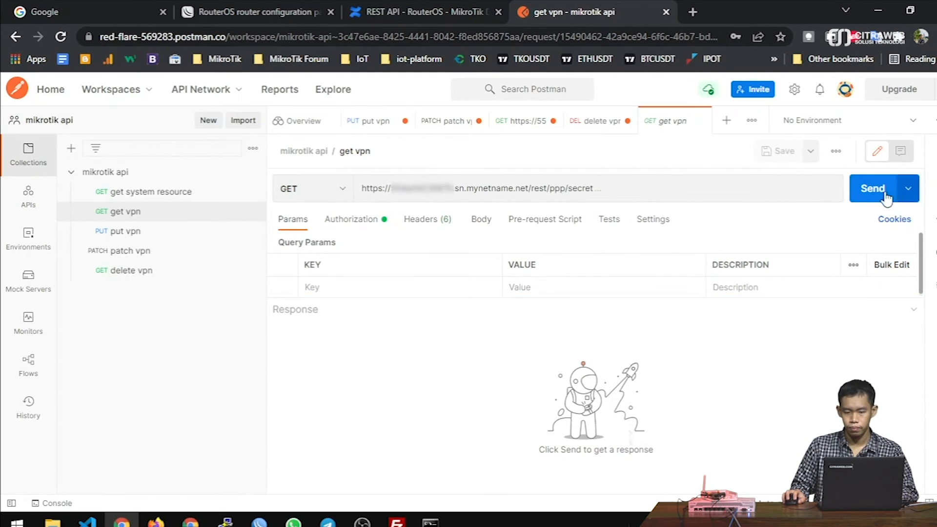
pyautogui.click(870, 188)
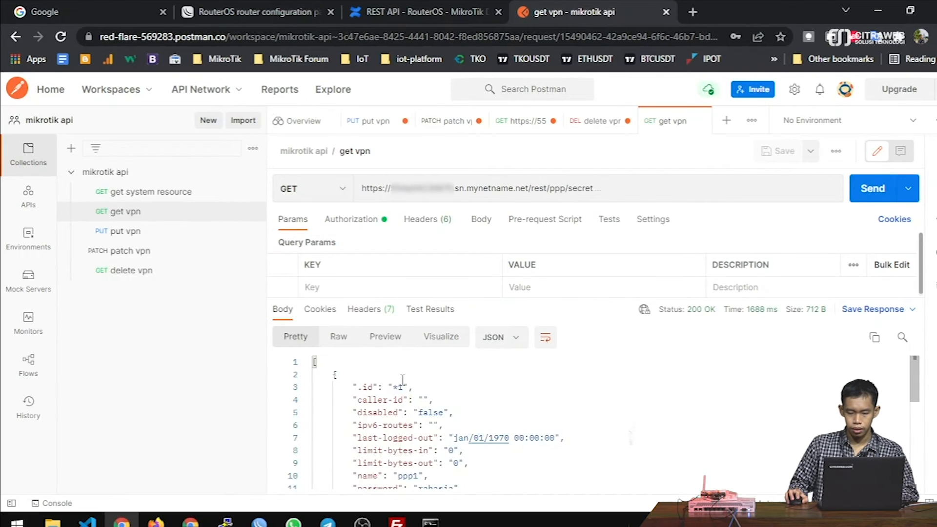
# - Verify the JSON response lists only ppp1 (*1) and vpnanda (*3)
pyautogui.doubleClick(396, 387)
pyautogui.scroll(-2, 395, 390)
pyautogui.doubleClick(407, 405)
pyautogui.scroll(-3, 366, 406)
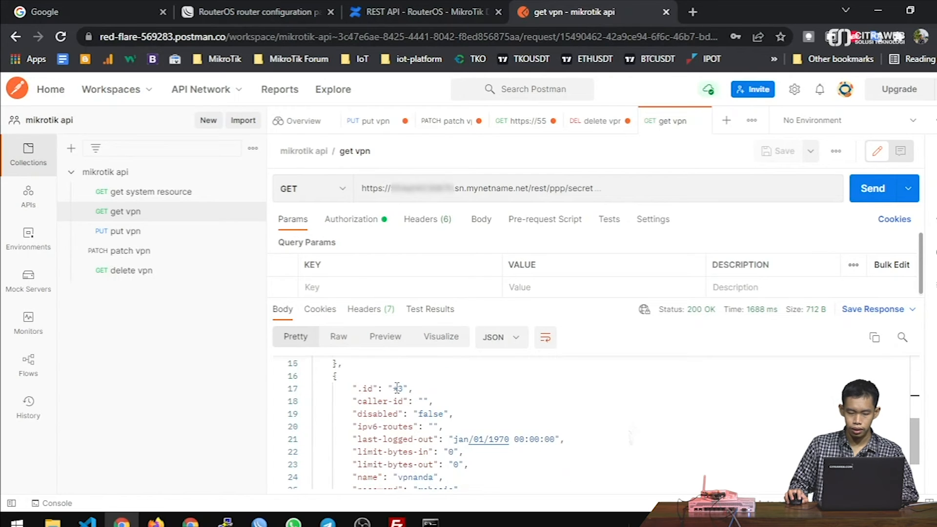
pyautogui.scroll(-1, 408, 391)
pyautogui.doubleClick(408, 442)
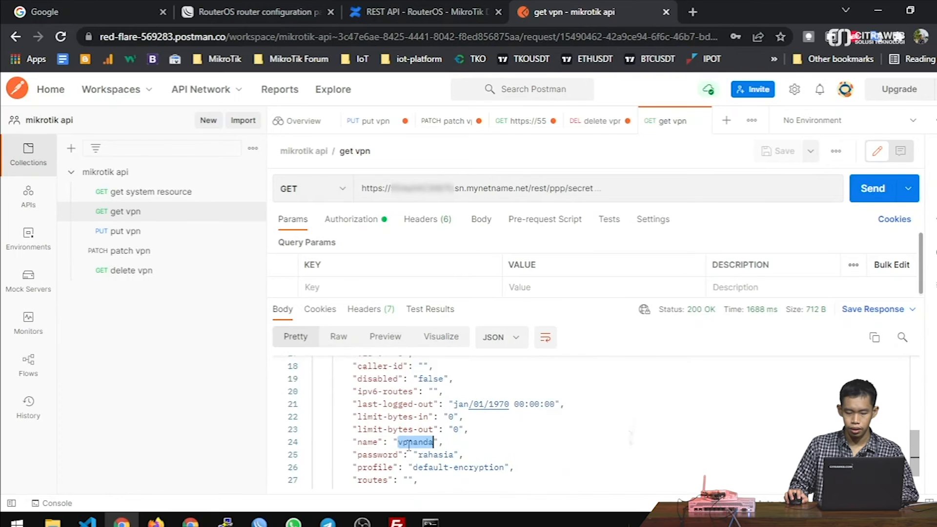
pyautogui.scroll(-1, 407, 443)
pyautogui.scroll(1, 468, 452)
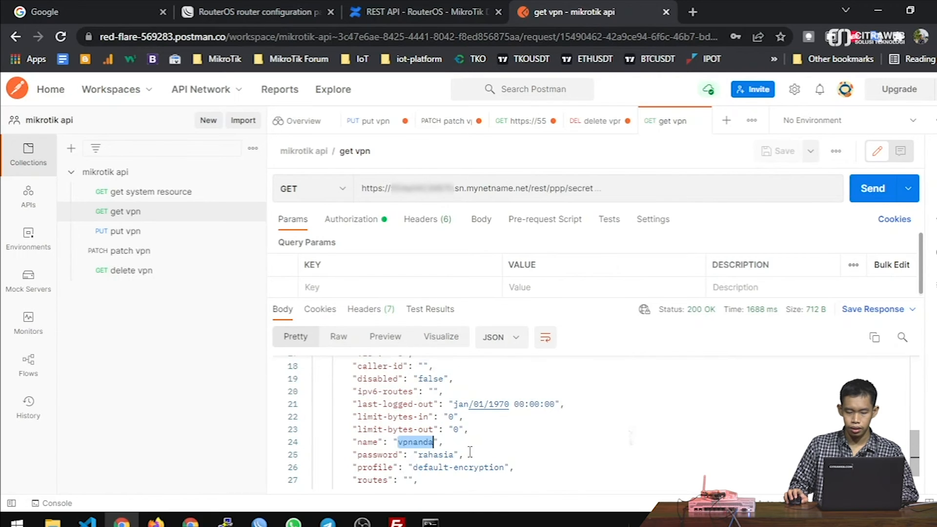
pyautogui.scroll(1, 471, 450)
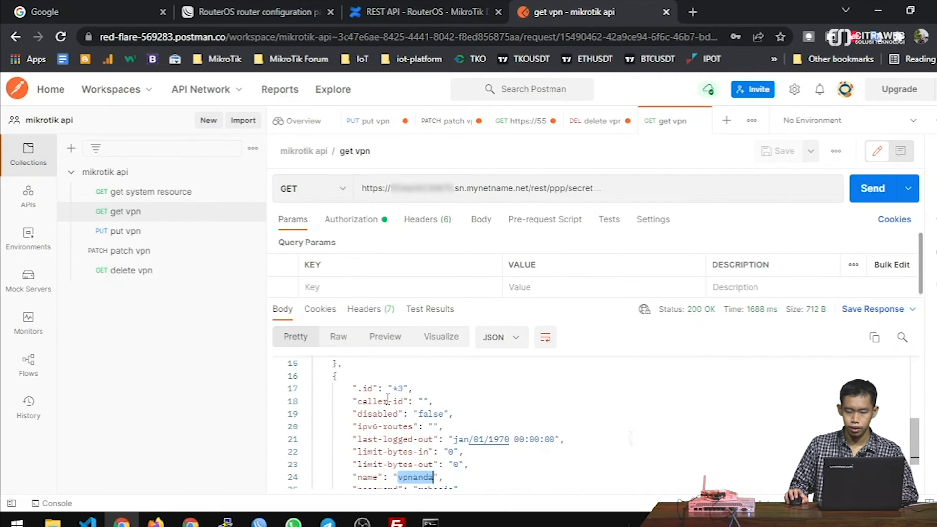
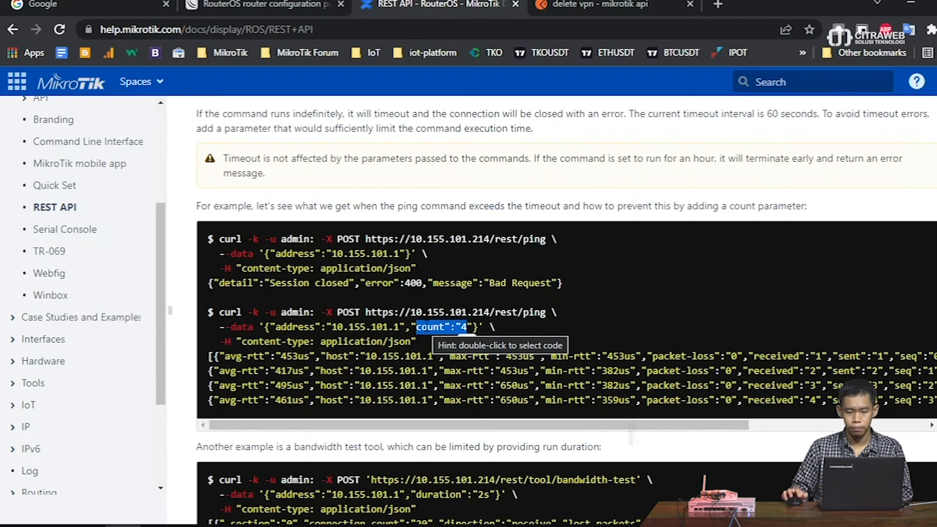
# - Return to Postman and open the saved 'get vpn' request for /rest/ppp/secret
pyautogui.click(580, 7)
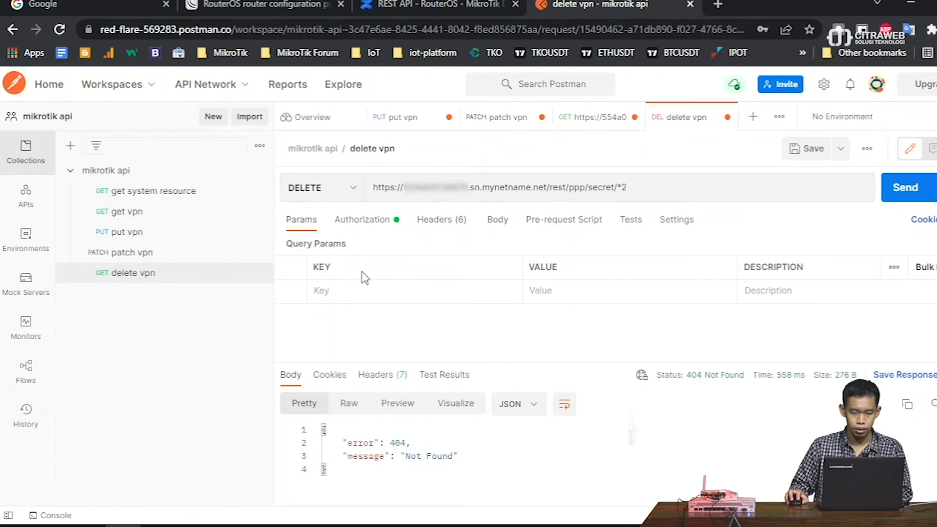
pyautogui.click(118, 214)
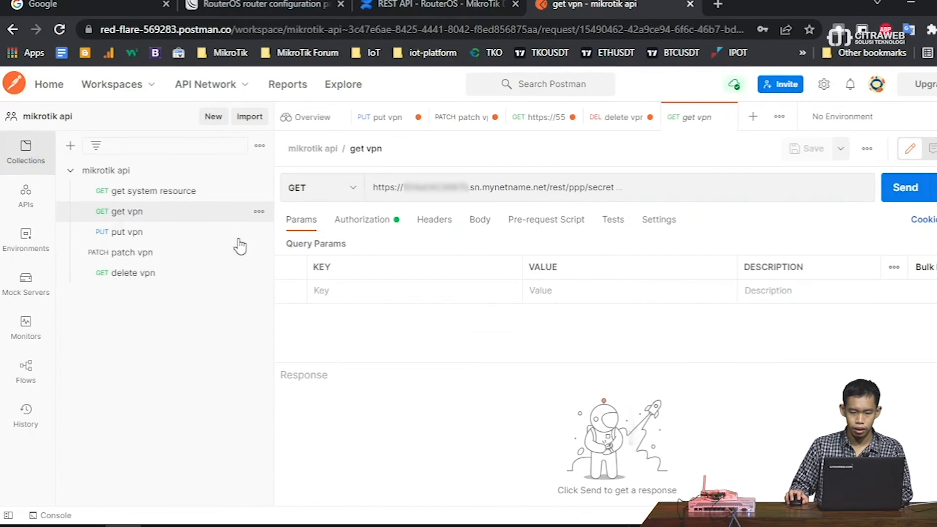
# - Change the URL endpoint to /rest/ping and save it as a new request 'post ping'
pyautogui.moveTo(641, 188); pyautogui.dragTo(571, 191)
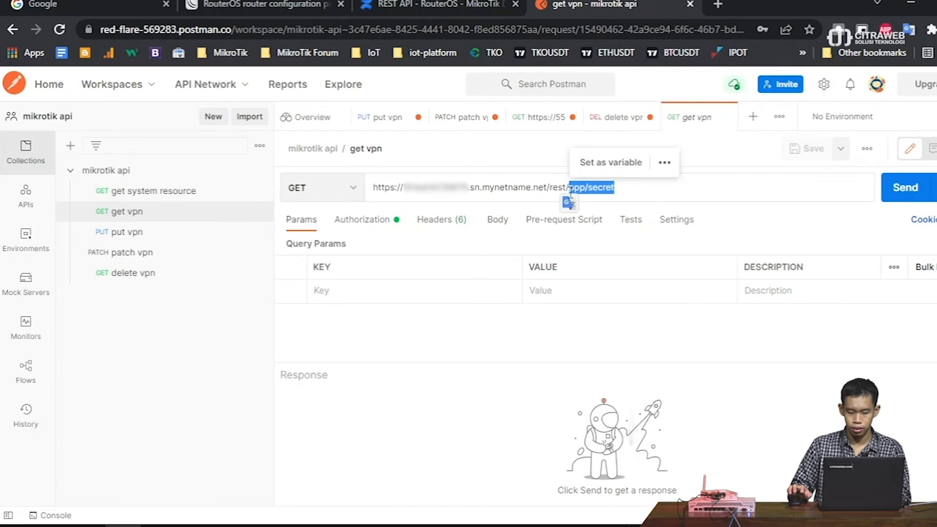
pyautogui.write('ping')
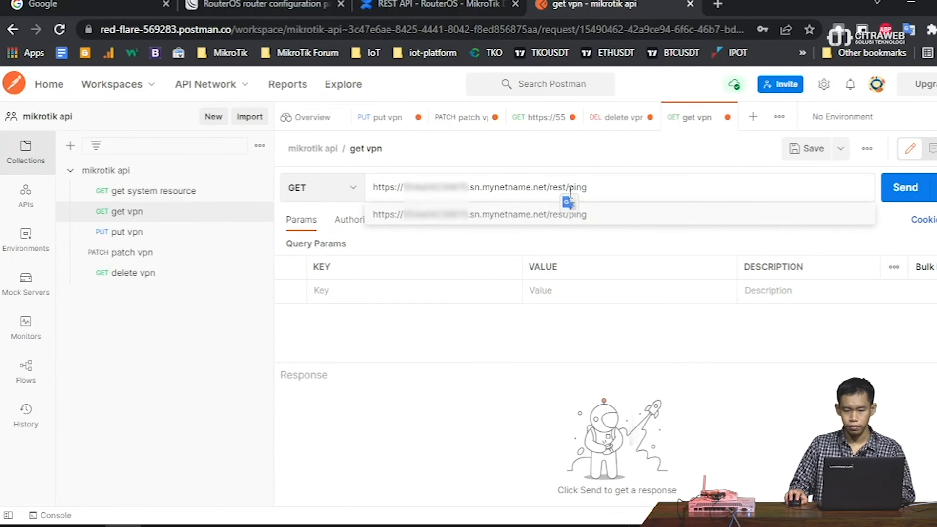
pyautogui.click(840, 148)
pyautogui.click(820, 177)
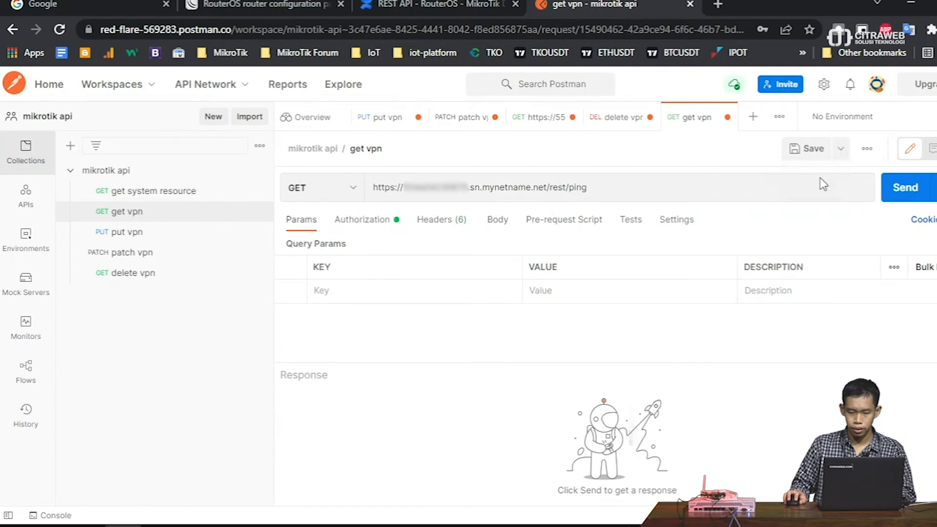
pyautogui.tripleClick(386, 198)
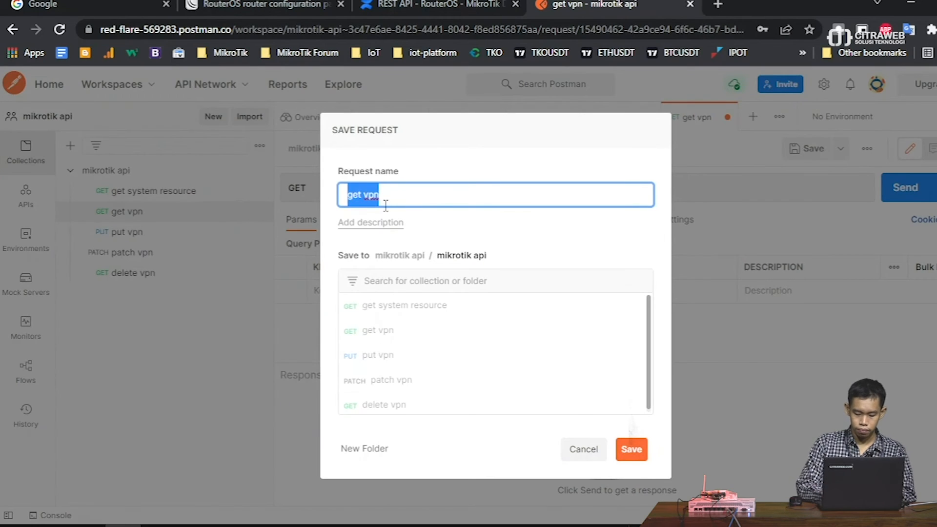
pyautogui.write('post ping')
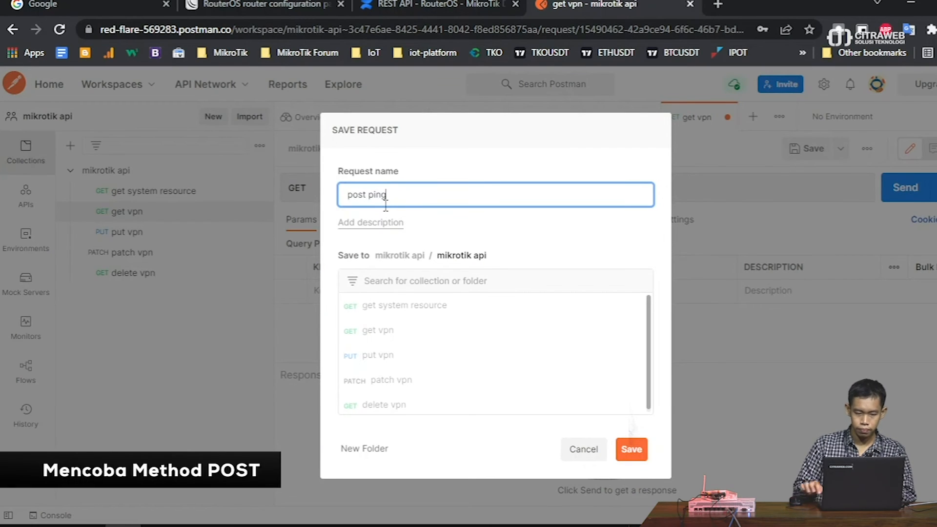
pyautogui.click(625, 450)
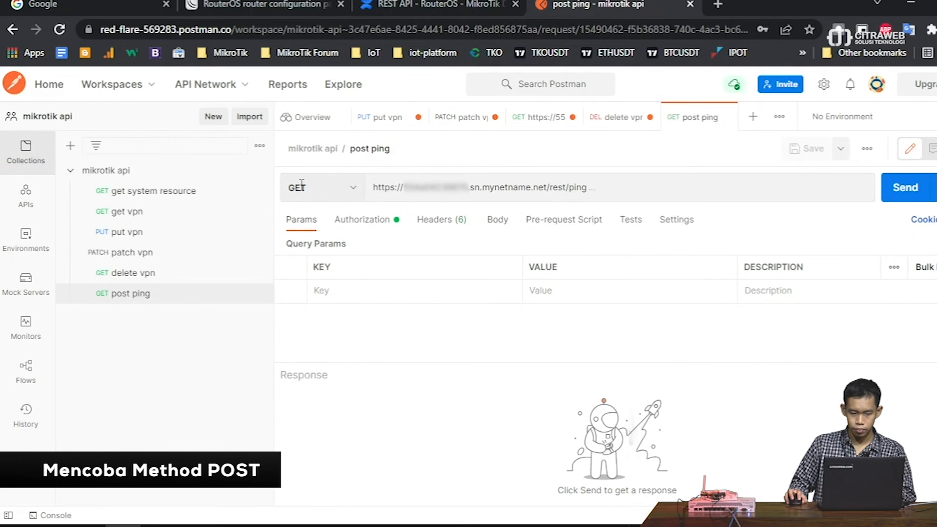
# - Set the request method to POST with a raw JSON body
pyautogui.click(324, 188)
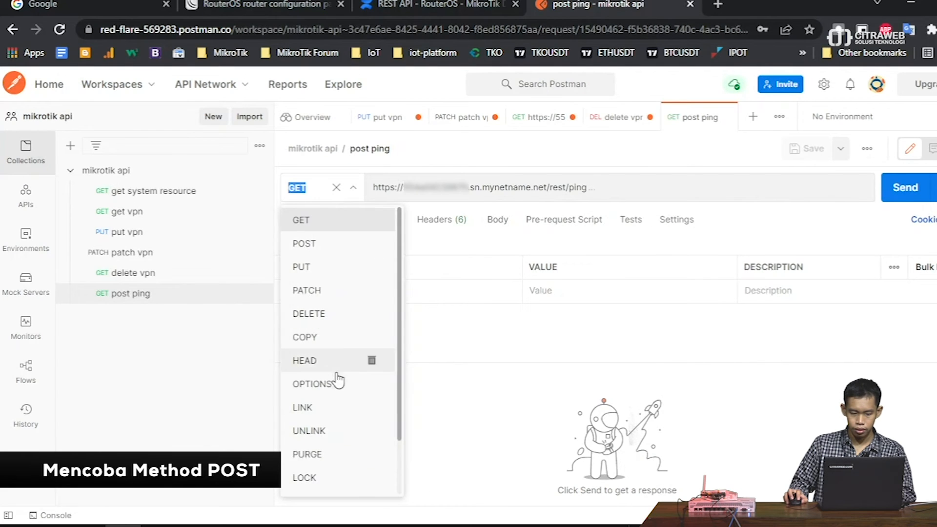
pyautogui.click(332, 243)
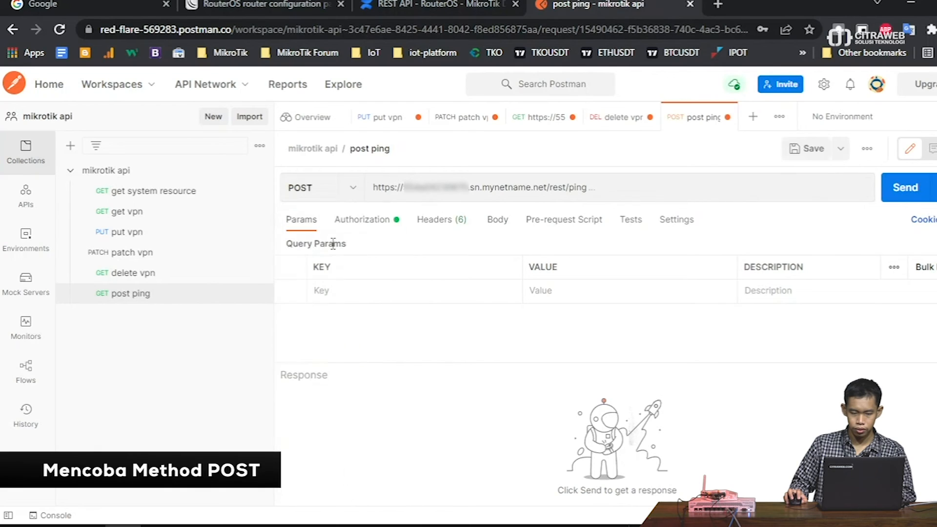
pyautogui.click(497, 219)
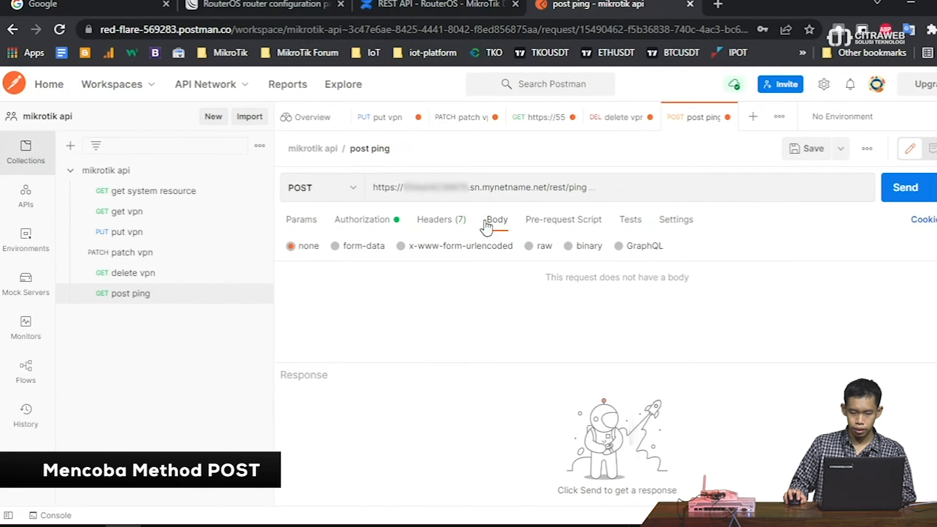
pyautogui.click(529, 247)
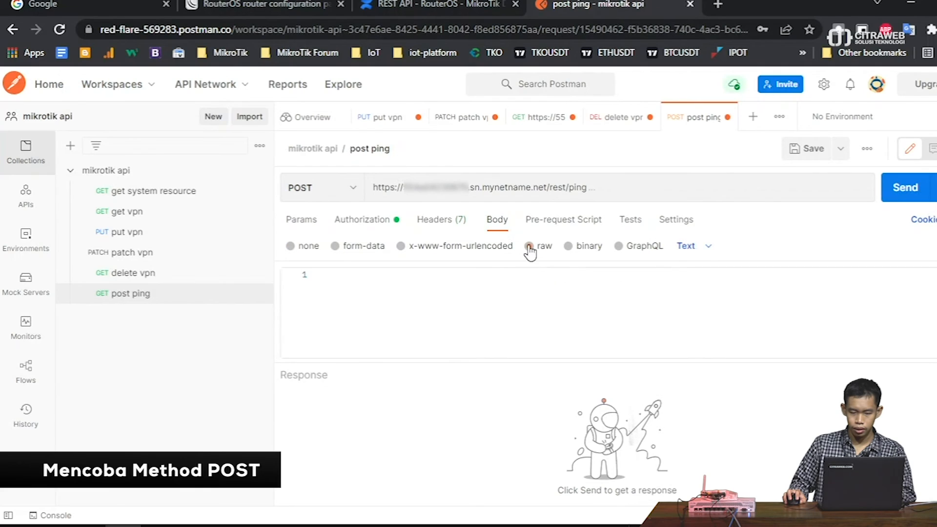
pyautogui.click(704, 249)
pyautogui.click(702, 322)
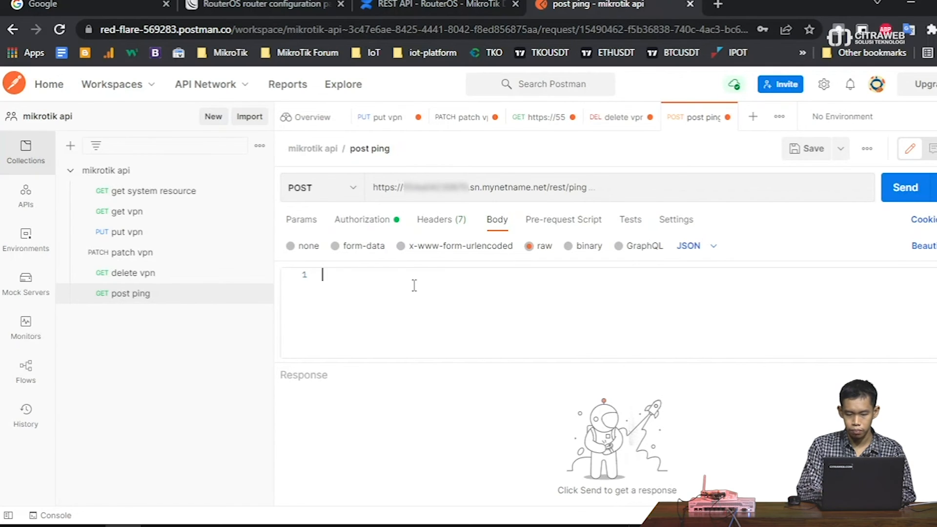
# - Send a JSON body with address 192.168.208.254 and count 4, getting 200 OK replies
pyautogui.write('{')
pyautogui.press('Return')
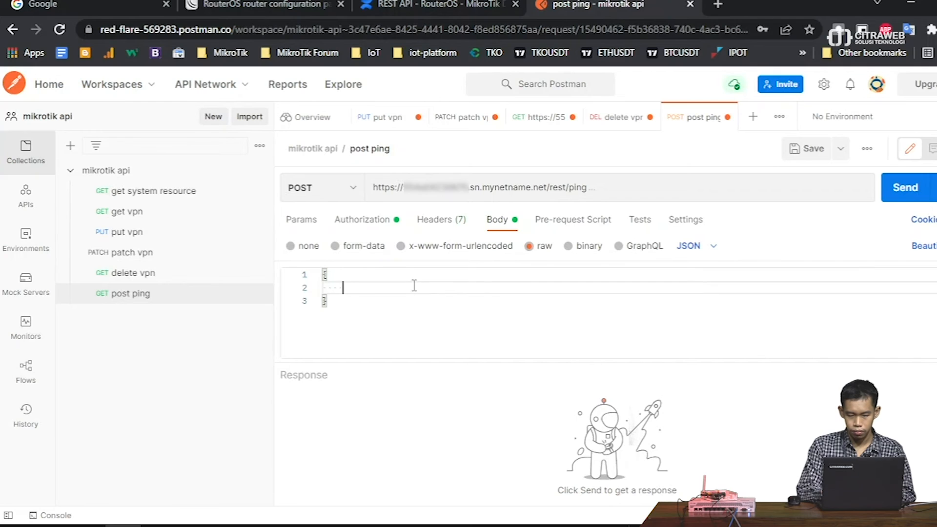
pyautogui.write('"')
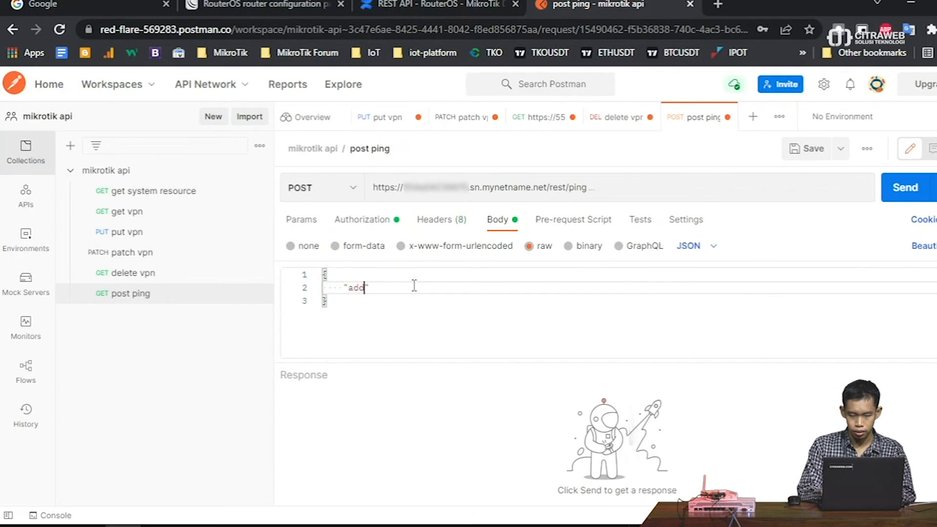
pyautogui.write('address"')
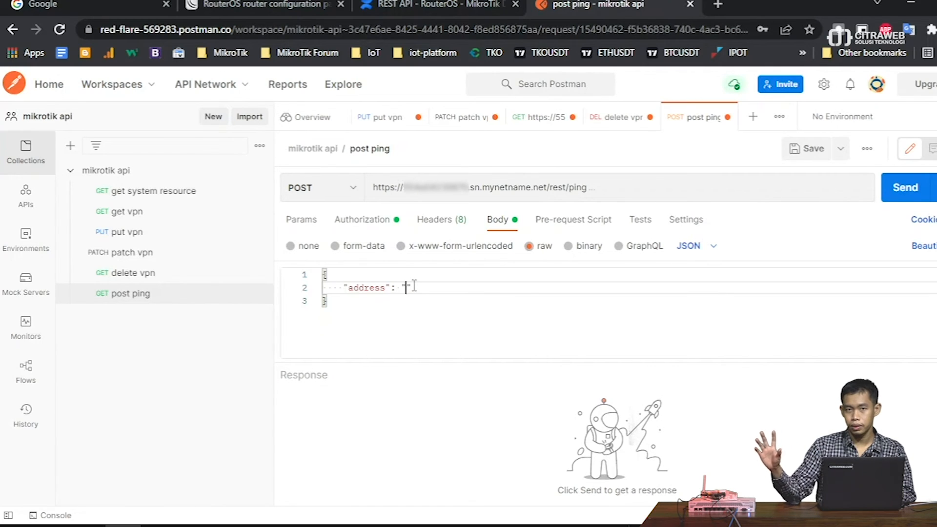
pyautogui.write(': "19')
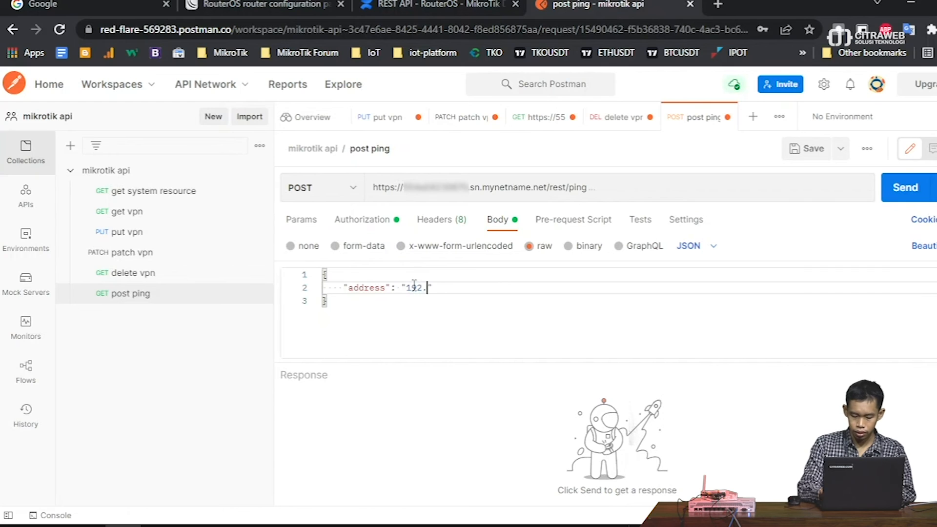
pyautogui.write('2.168.208.254",')
pyautogui.press('Return')
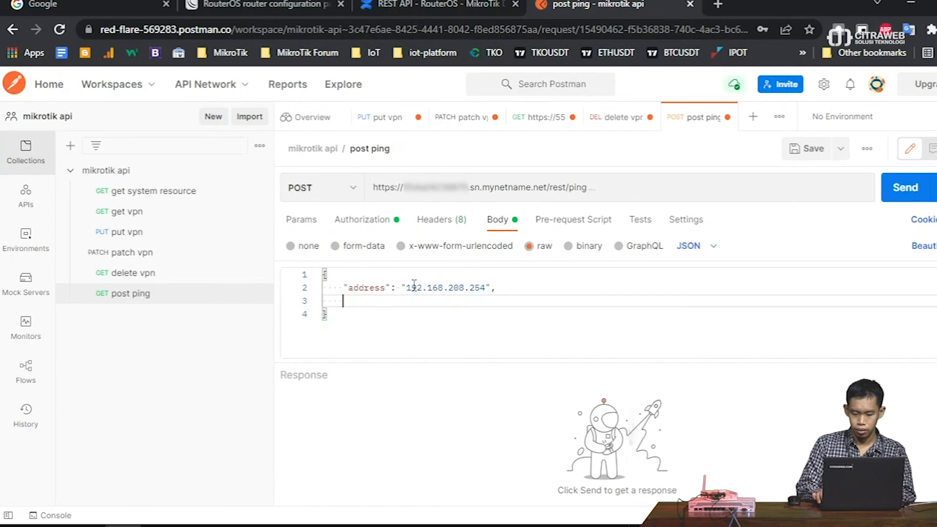
pyautogui.write('"count": "4')
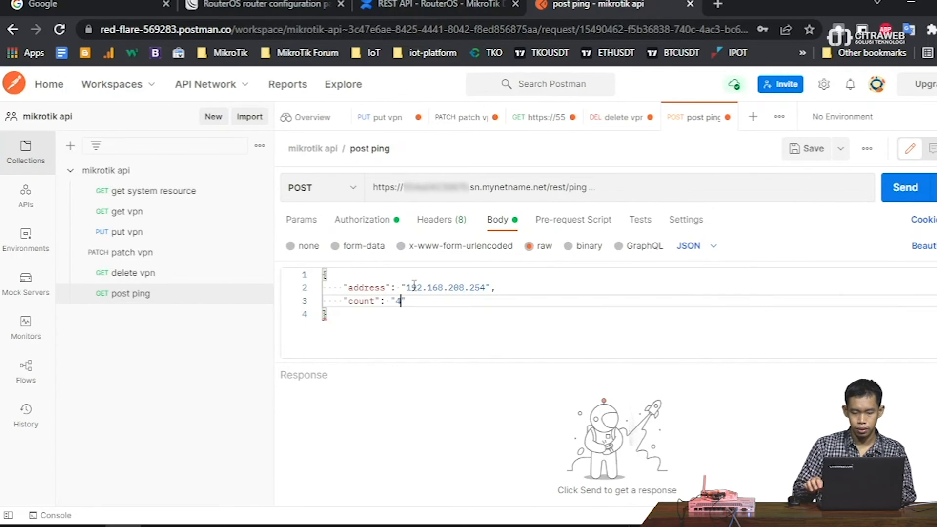
pyautogui.click(903, 193)
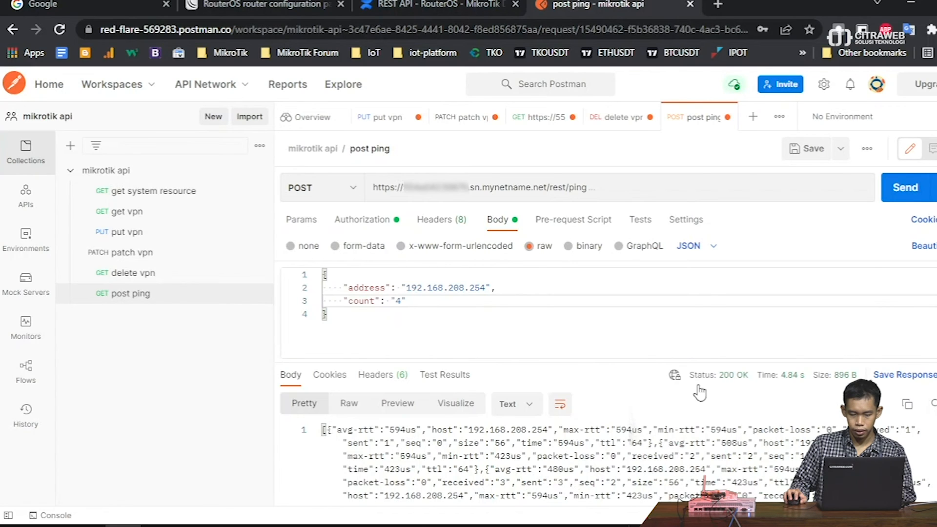
# - Remove the count entry from the body and resend the ping
pyautogui.scroll(-1, 404, 430)
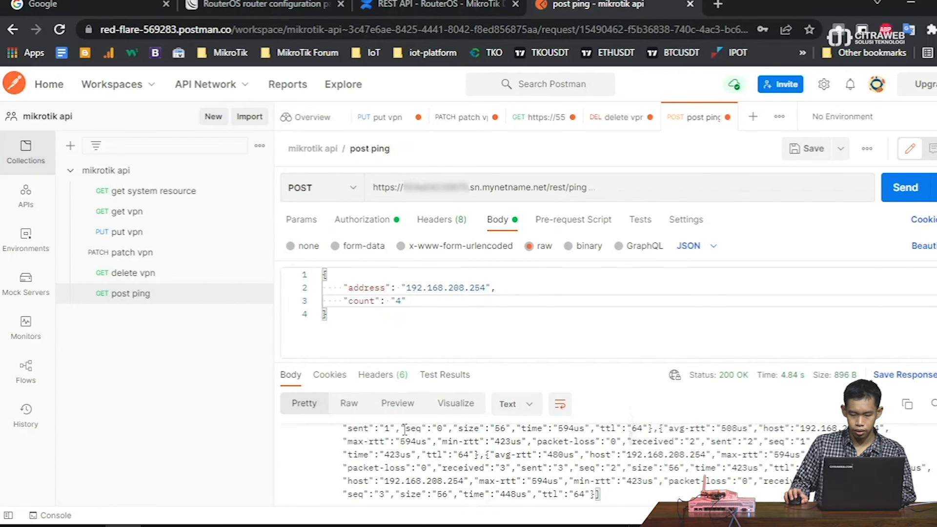
pyautogui.scroll(1, 633, 472)
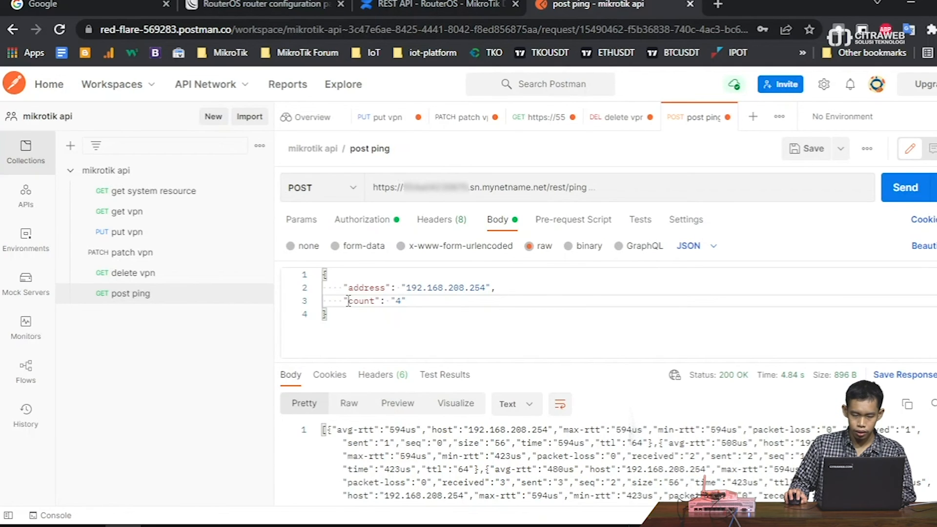
pyautogui.moveTo(344, 300); pyautogui.dragTo(418, 301)
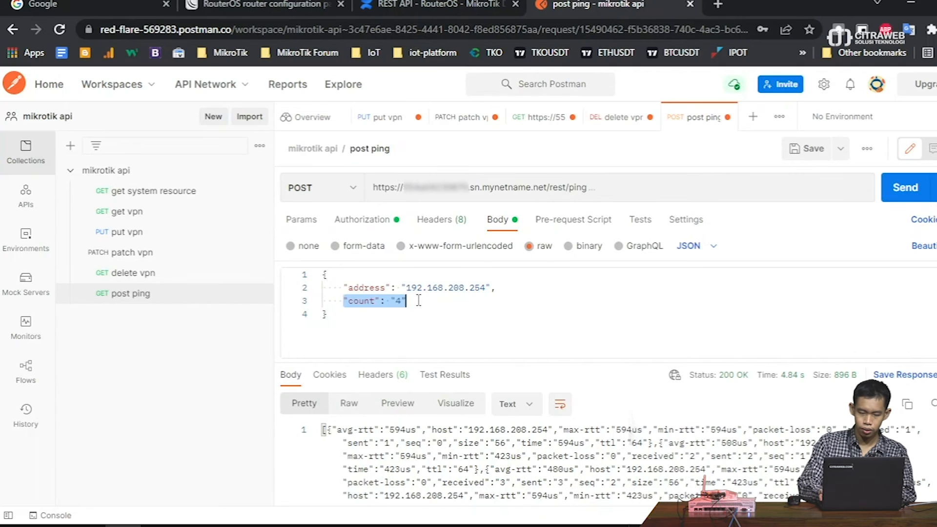
pyautogui.press('BackSpace')
pyautogui.press('BackSpace')
pyautogui.press('BackSpace')
pyautogui.press('BackSpace')
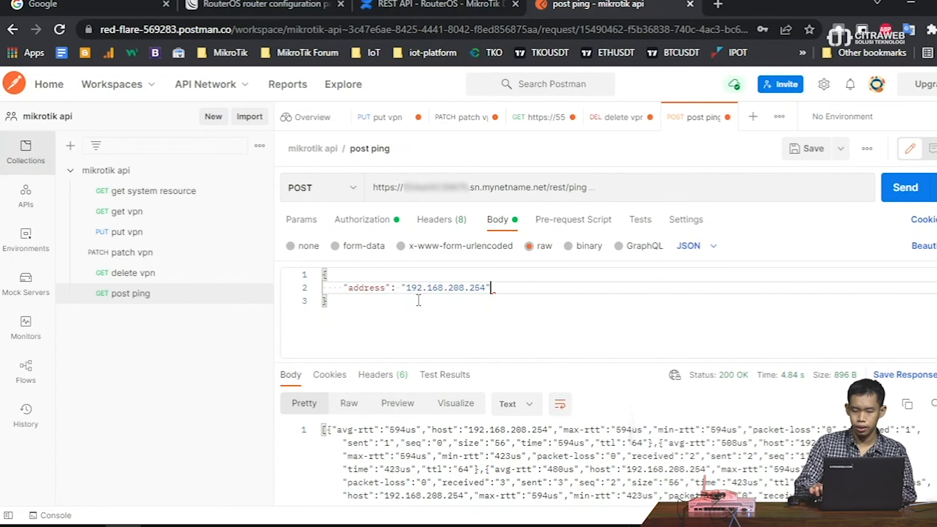
pyautogui.click(886, 187)
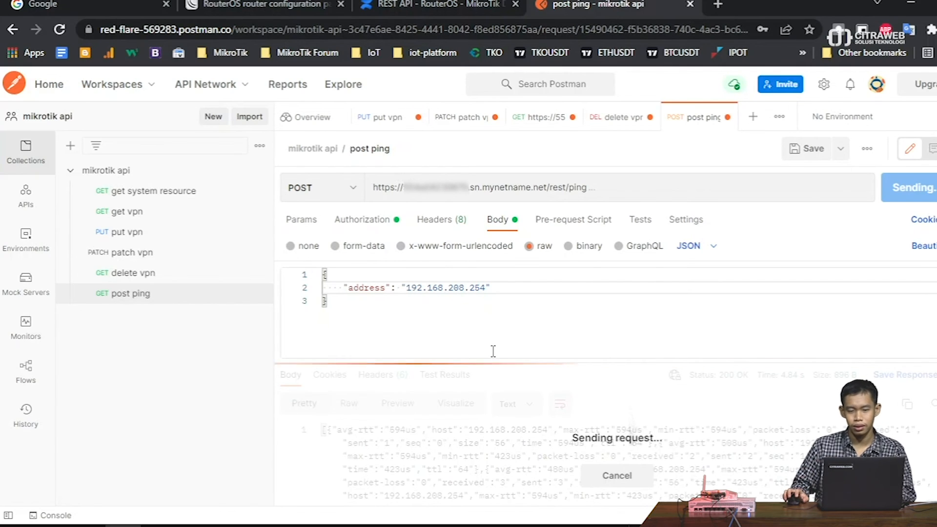
pyautogui.click(419, 5)
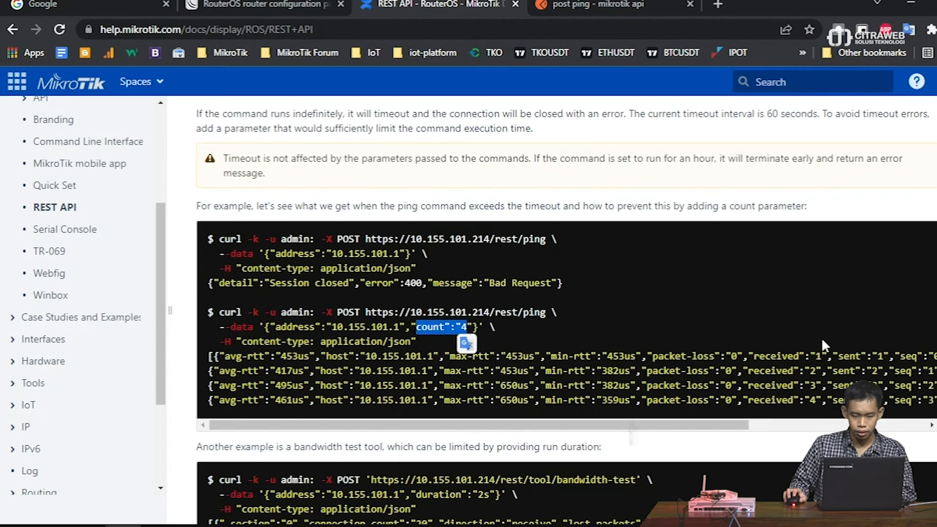
pyautogui.scroll(-3, 853, 335)
pyautogui.moveTo(284, 300); pyautogui.dragTo(436, 296)
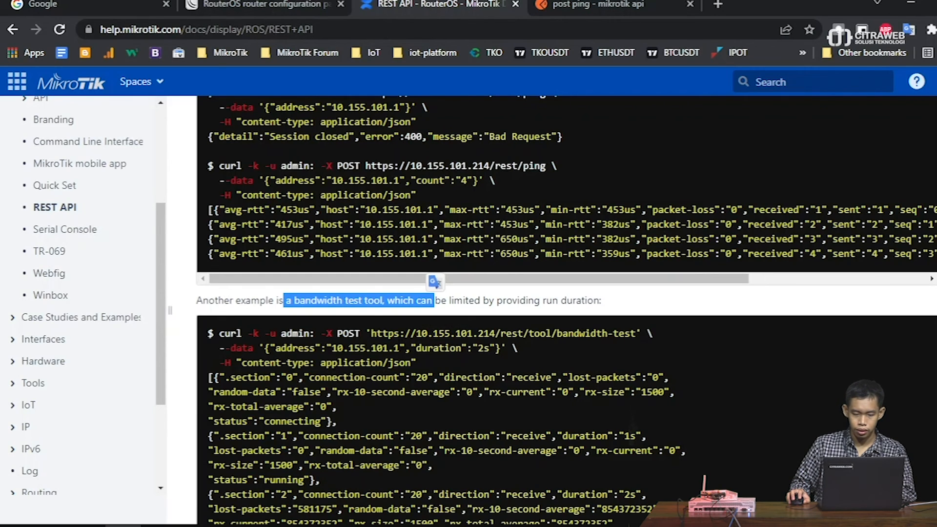
pyautogui.moveTo(415, 348); pyautogui.dragTo(490, 348)
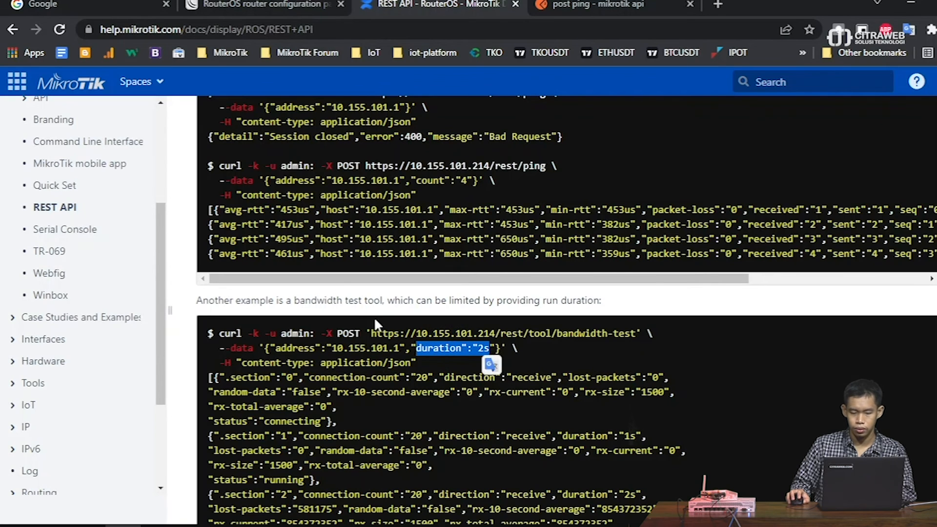
pyautogui.scroll(-5, 351, 312)
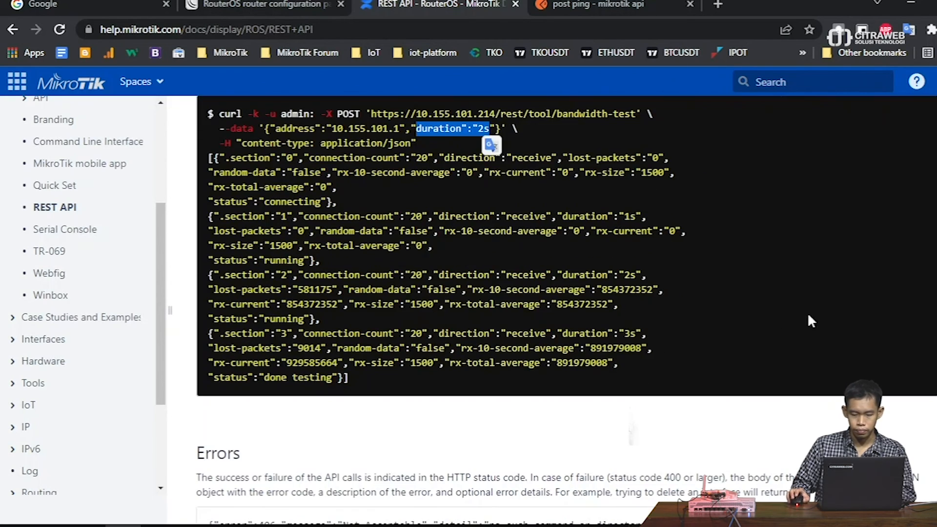
pyautogui.scroll(8, 731, 179)
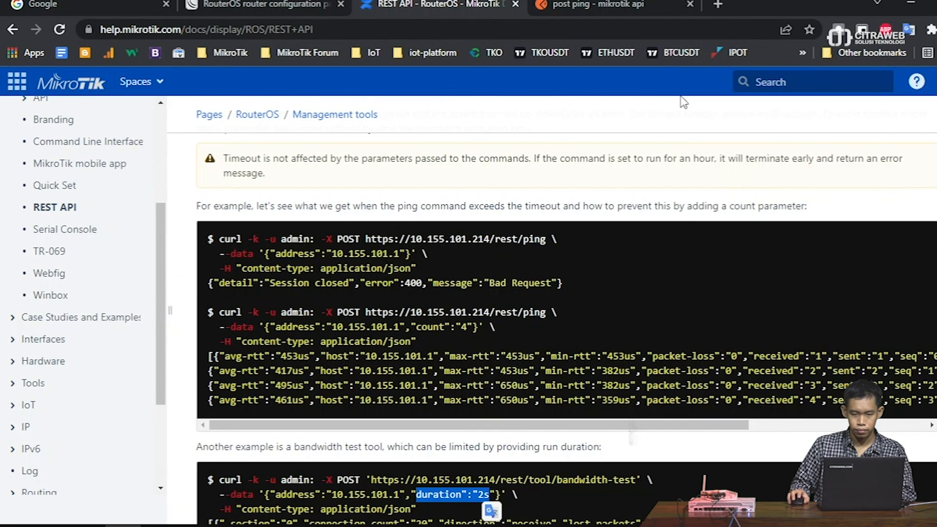
pyautogui.click(624, 4)
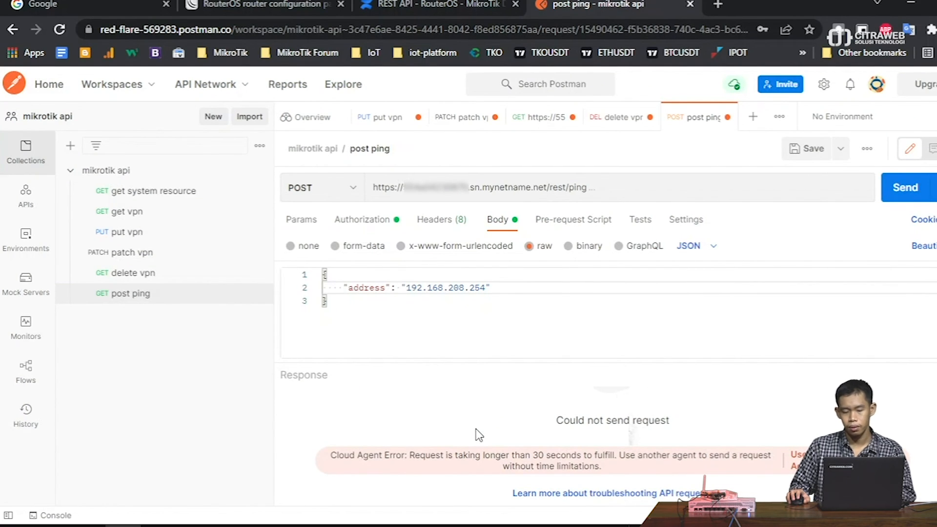
# - Scroll the REST API docs to the Overview's curl /rest/system/resource example
pyautogui.scroll(1, 472, 418)
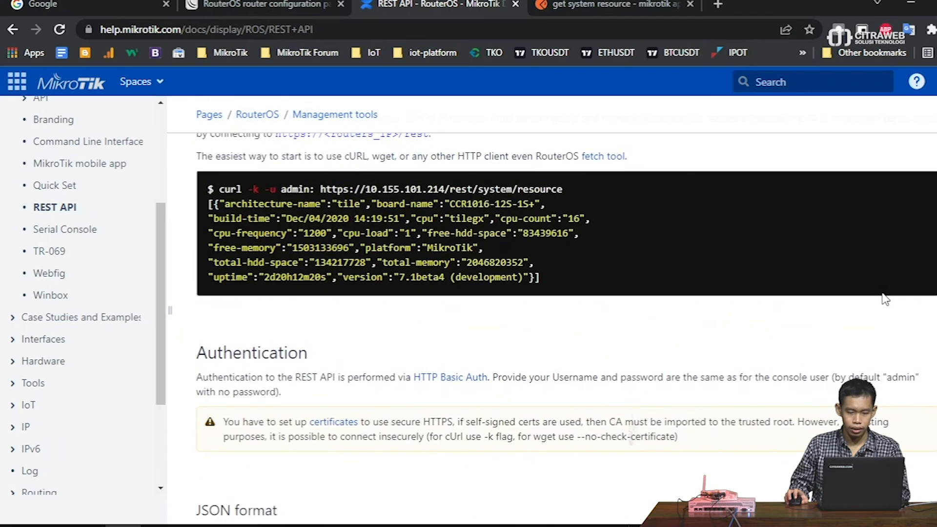
pyautogui.scroll(5, 885, 299)
pyautogui.scroll(-2, 885, 299)
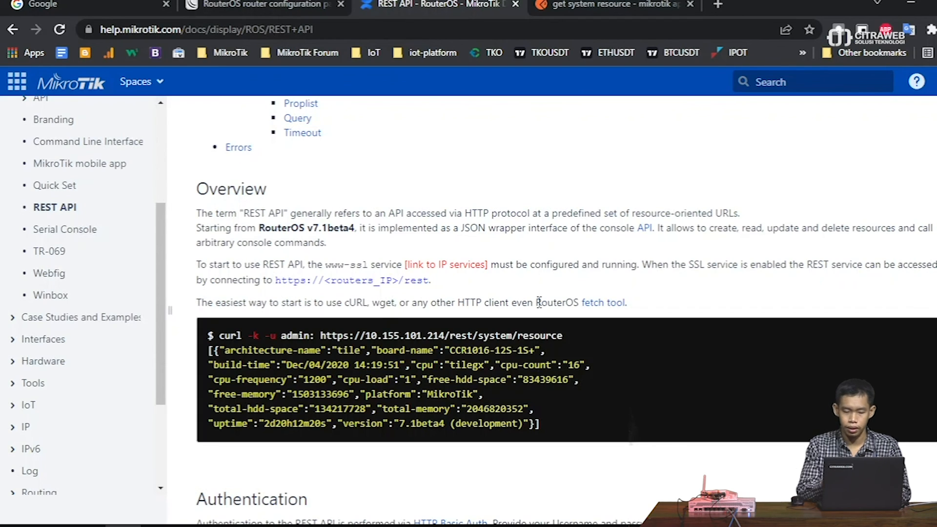
# - In a new WinBox terminal, start a 'tool fetch url=' command
pyautogui.moveTo(266, 524)
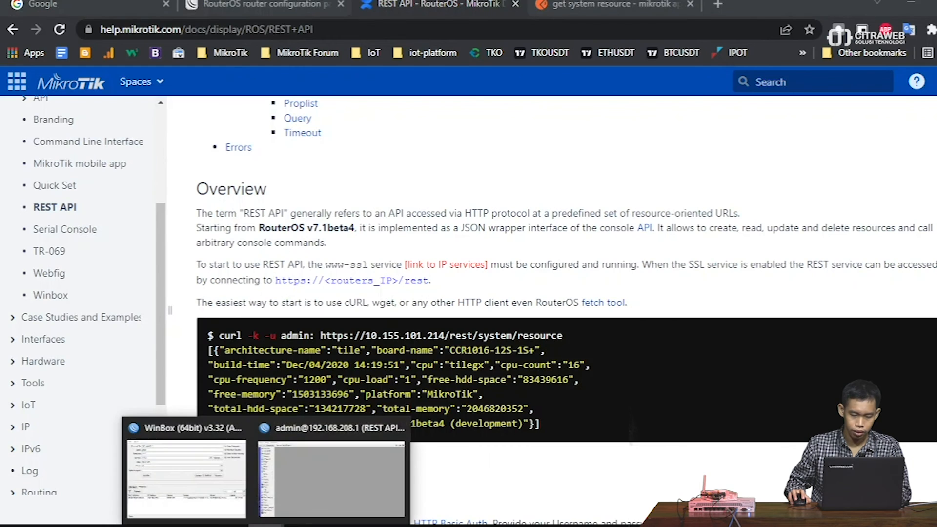
pyautogui.click(308, 505)
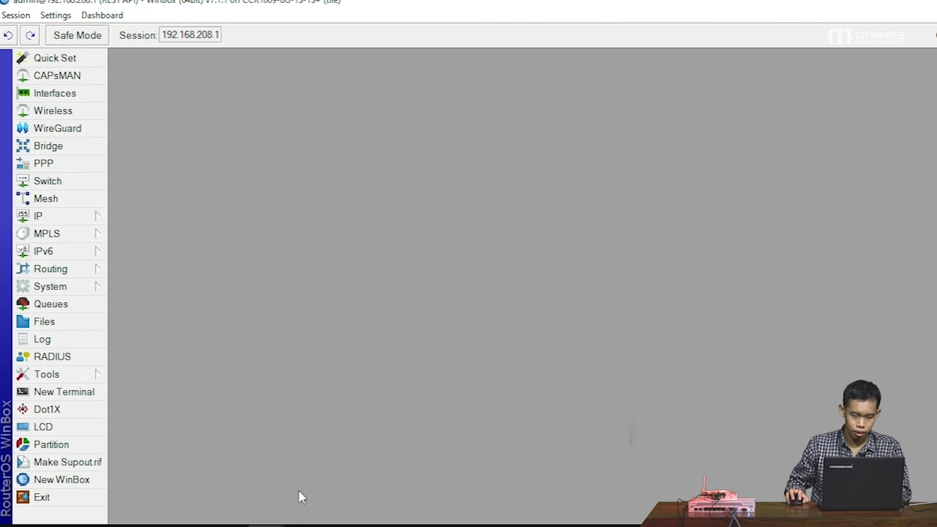
pyautogui.click(78, 393)
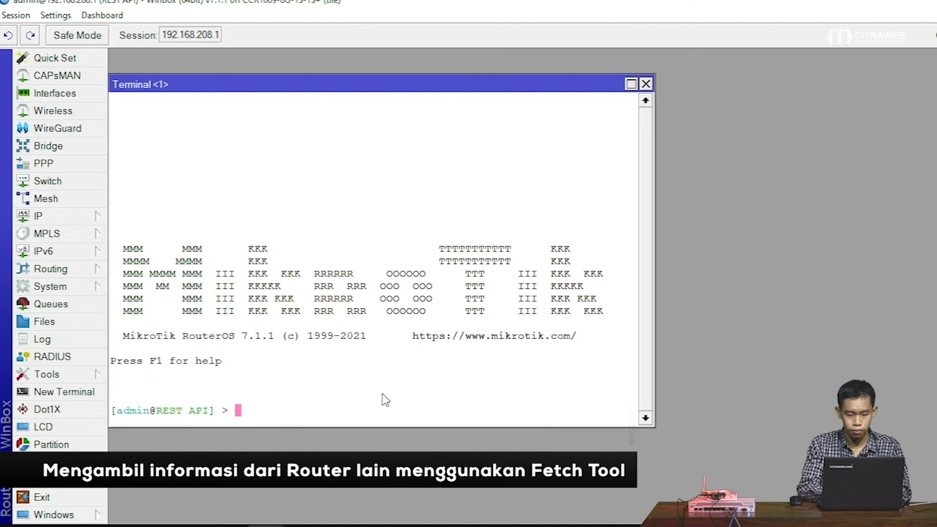
pyautogui.write('tool ')
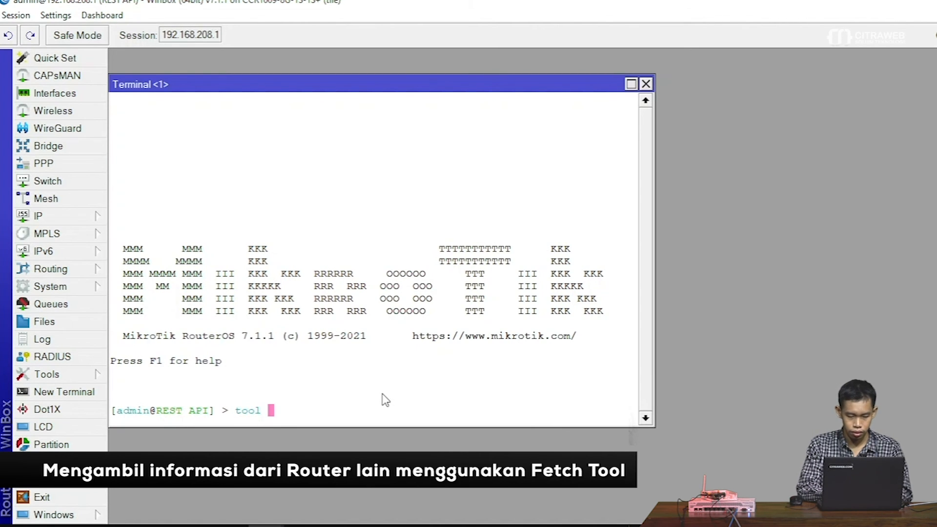
pyautogui.write('fetch')
pyautogui.press('Tab')
pyautogui.press('Tab')
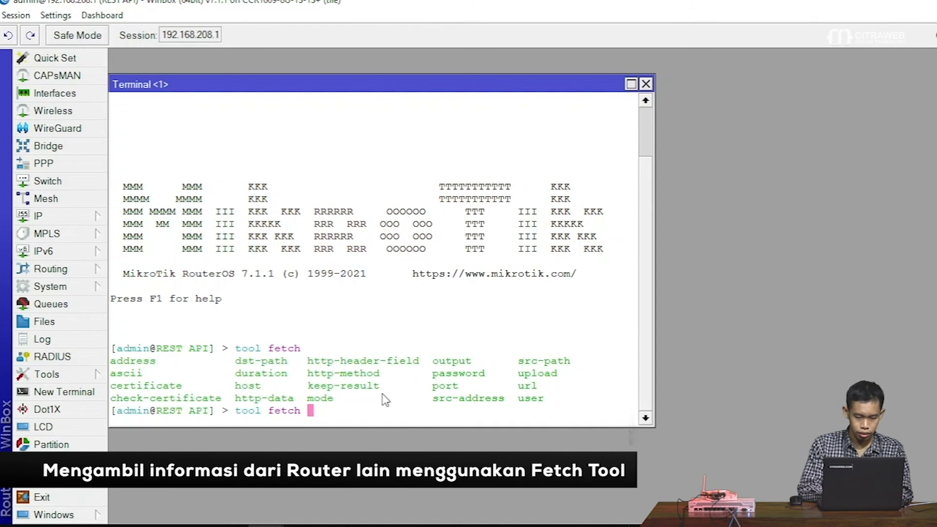
pyautogui.write('url=')
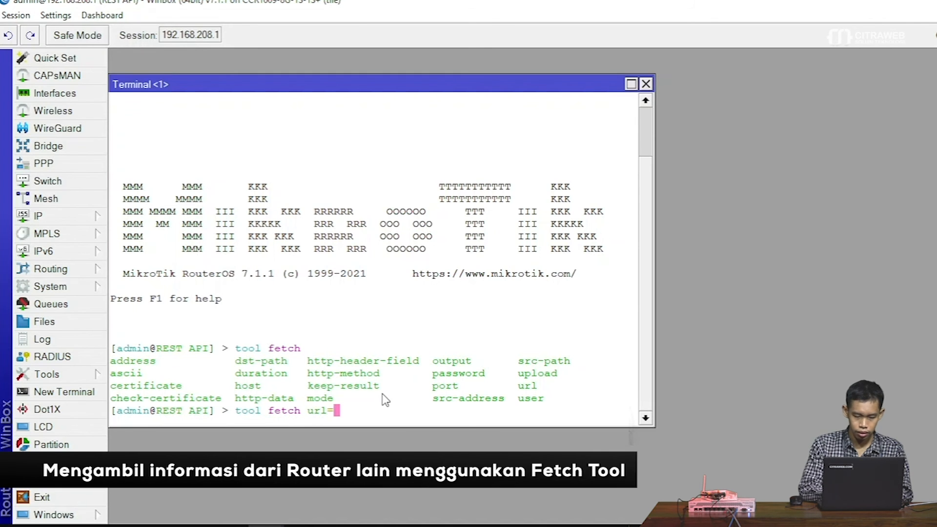
# - Paste the Postman 'get system resource' URL after url= in the terminal
pyautogui.click(123, 526)
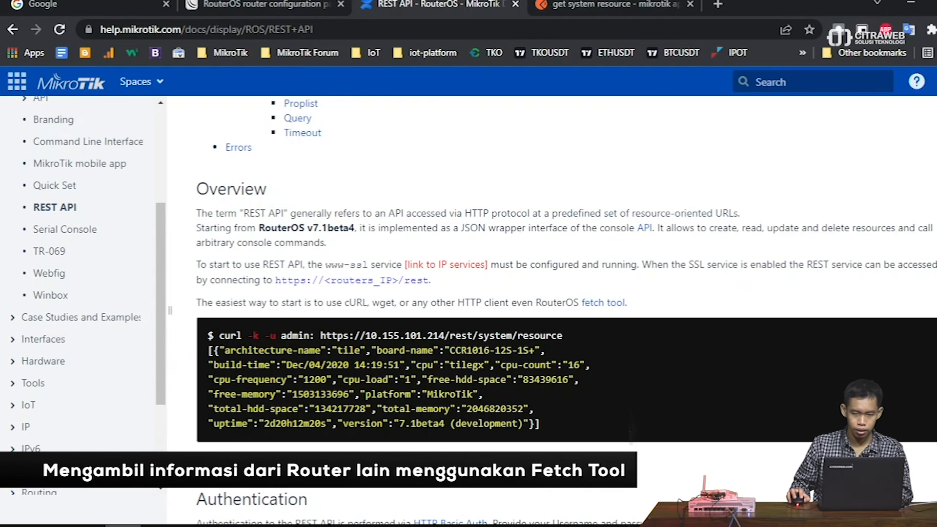
pyautogui.click(656, 2)
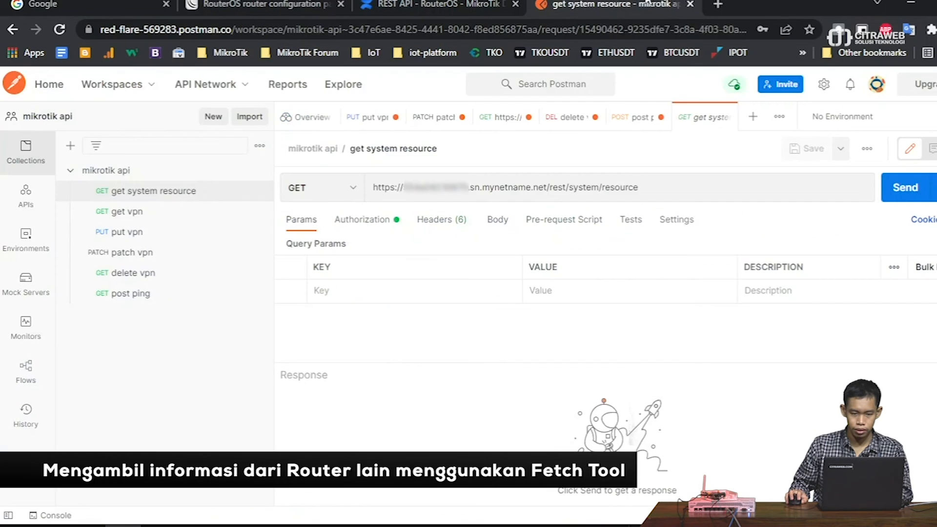
pyautogui.tripleClick(529, 189)
pyautogui.rightClick(530, 185)
pyautogui.click(554, 236)
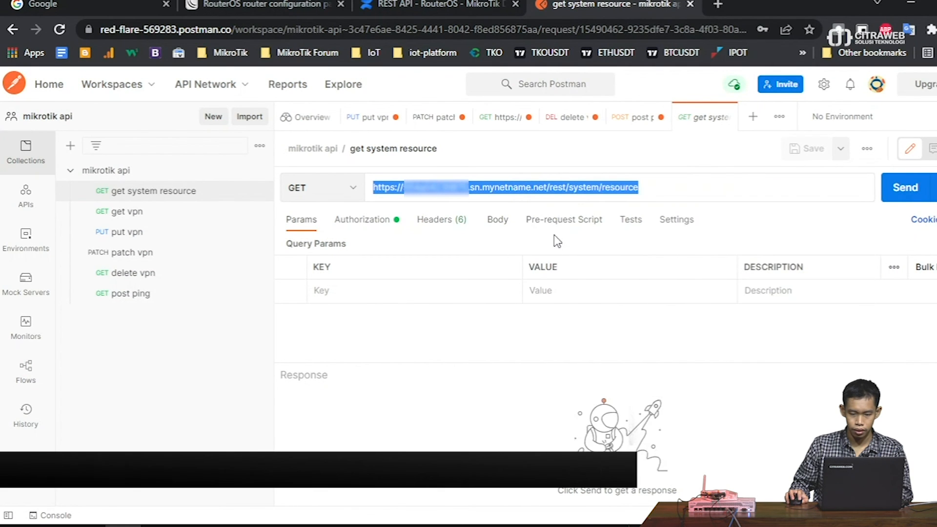
pyautogui.hotkey('alt', 'Tab')
pyautogui.rightClick(424, 296)
pyautogui.click(457, 359)
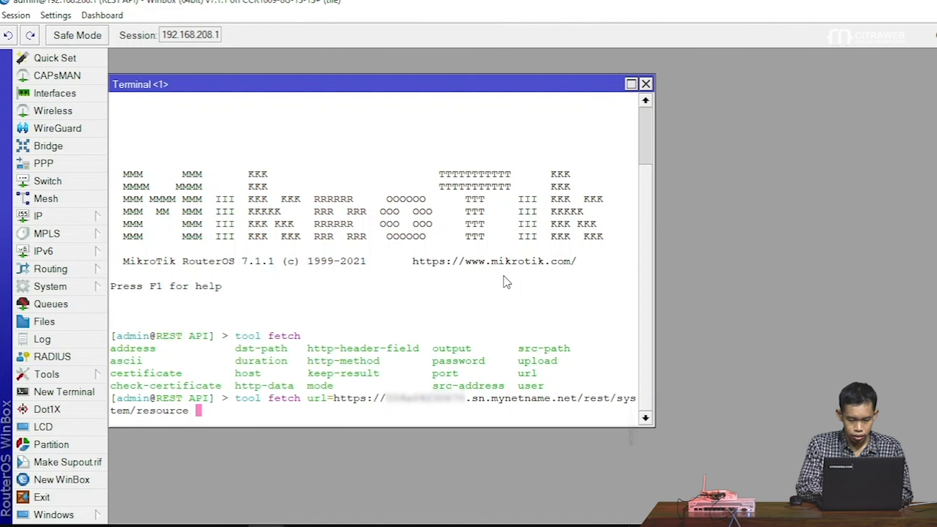
# - Add the API user's name and password to the fetch command and run it
pyautogui.write('mode=')
pyautogui.press('Tab')
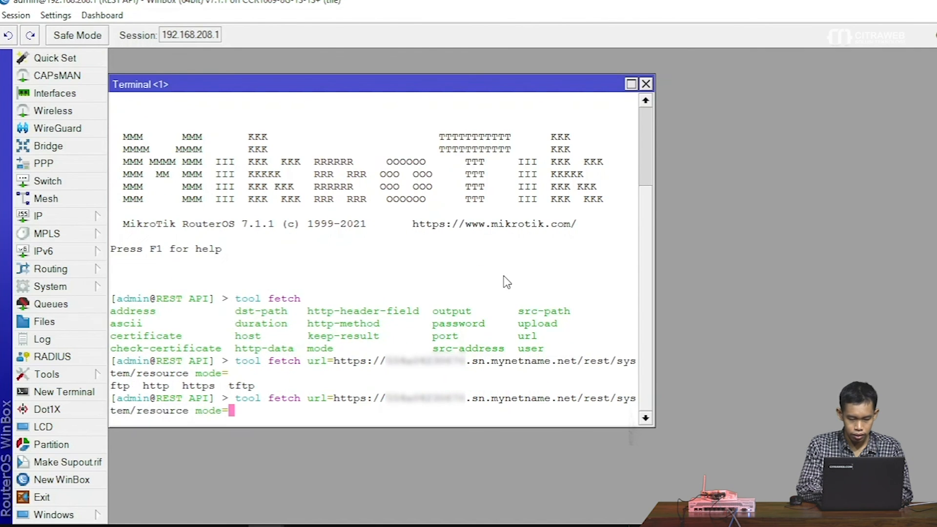
pyautogui.press('BackSpace')
pyautogui.press('BackSpace')
pyautogui.press('BackSpace')
pyautogui.press('BackSpace')
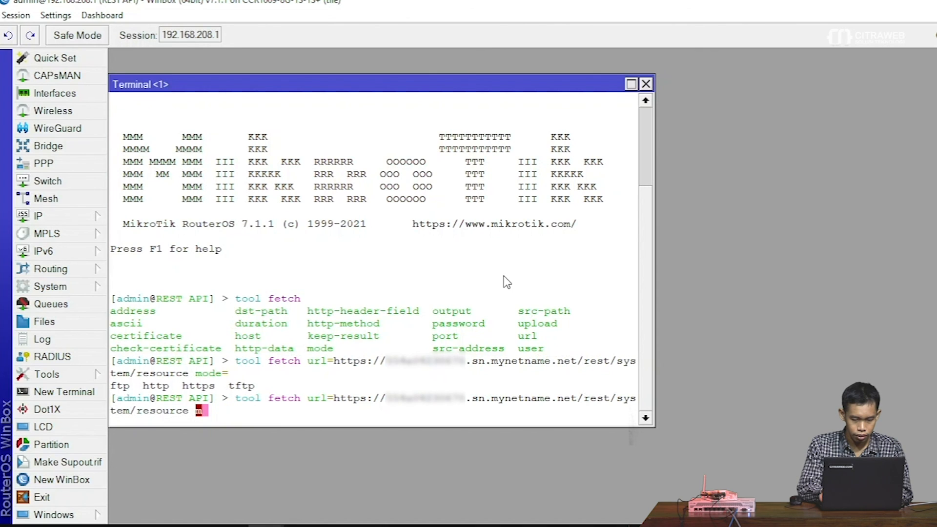
pyautogui.press('BackSpace')
pyautogui.write('user=')
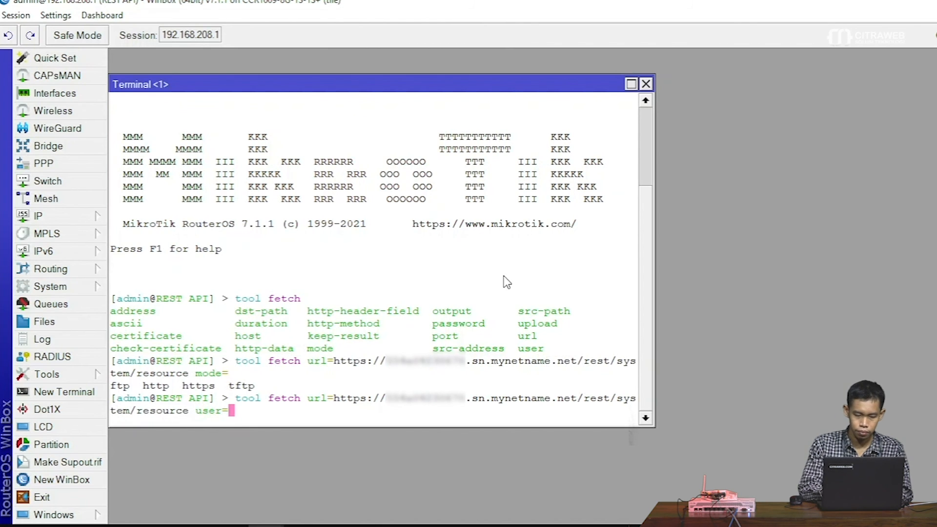
pyautogui.write('testapi')
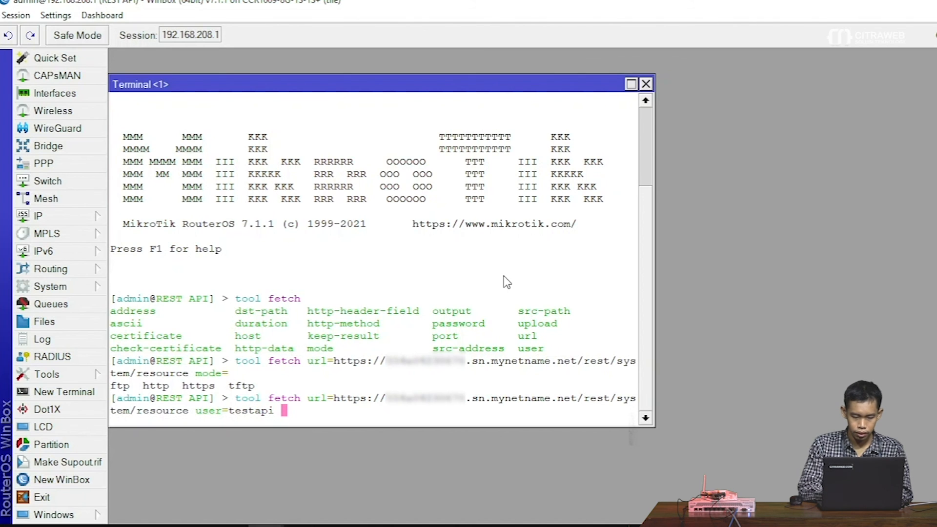
pyautogui.write(' password=')
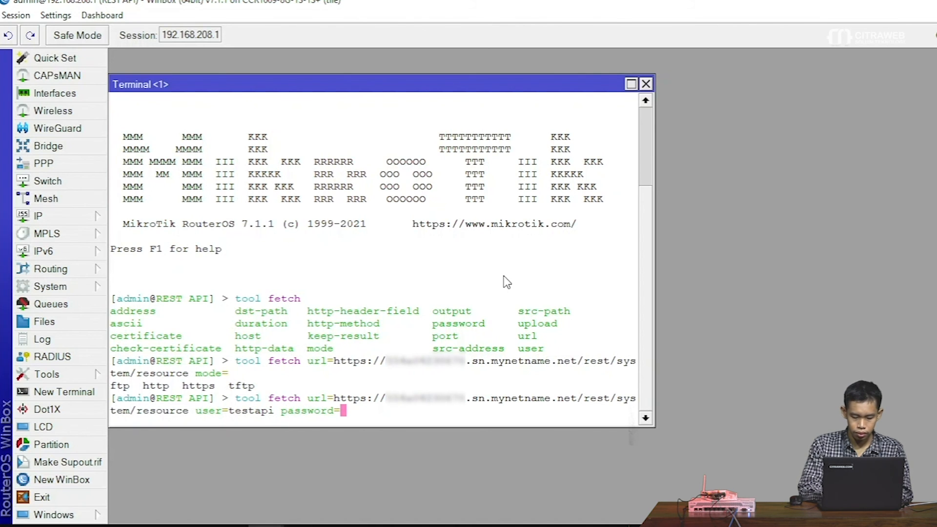
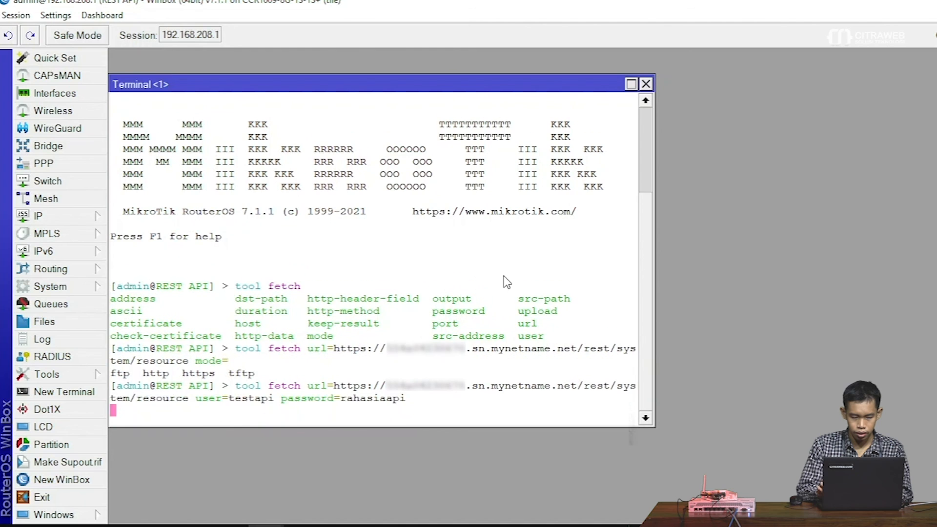
pyautogui.press('Return')
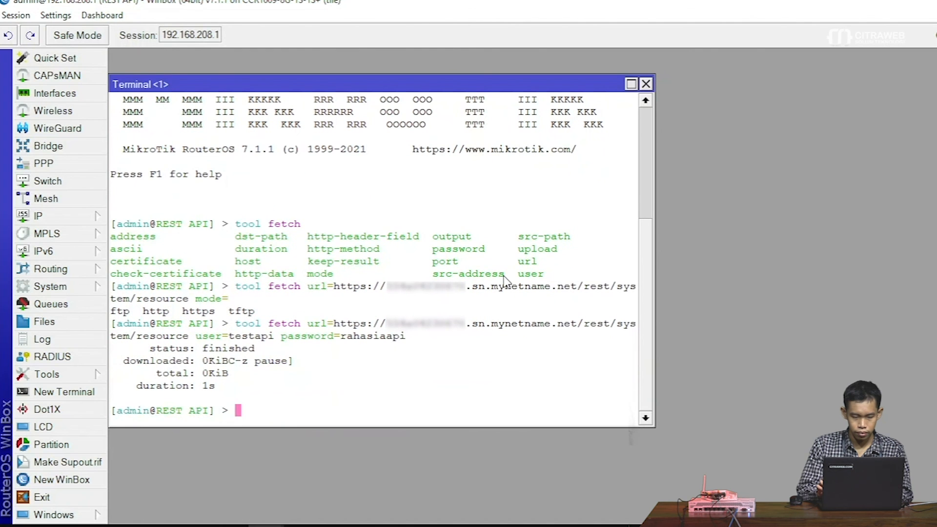
# - Copy the downloaded 'resource' file from the WinBox File List to the desktop
pyautogui.click(47, 322)
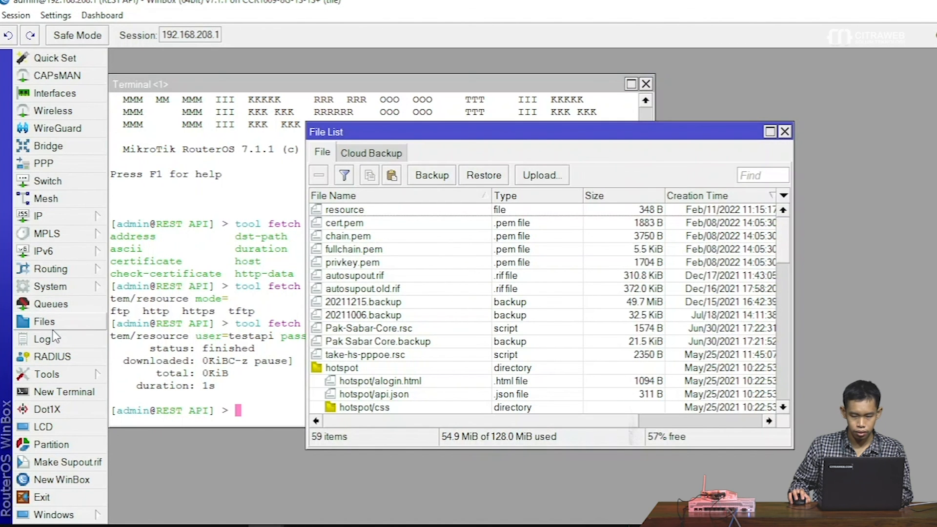
pyautogui.click(396, 210)
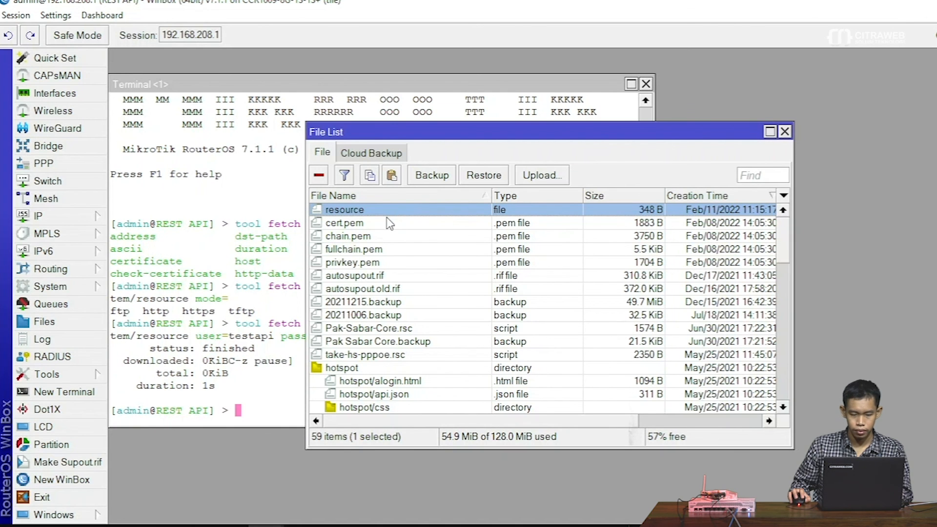
pyautogui.click(908, 2)
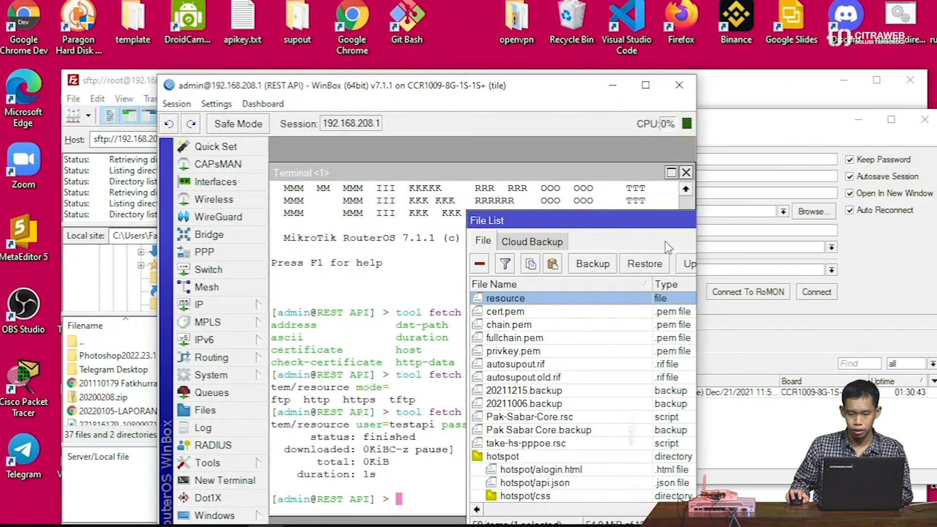
pyautogui.moveTo(862, 243); pyautogui.dragTo(936, 165)
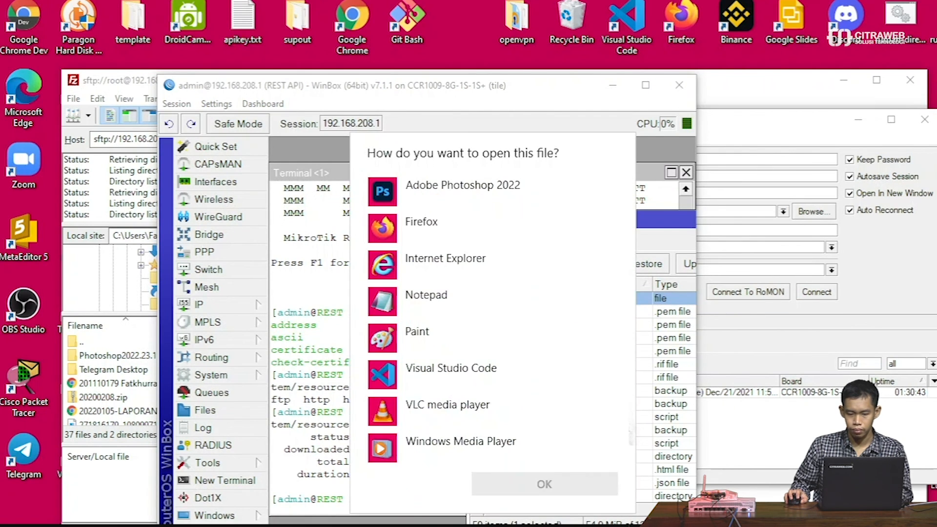
# - View the system resource JSON in Notepad, then close it
pyautogui.doubleClick(445, 309)
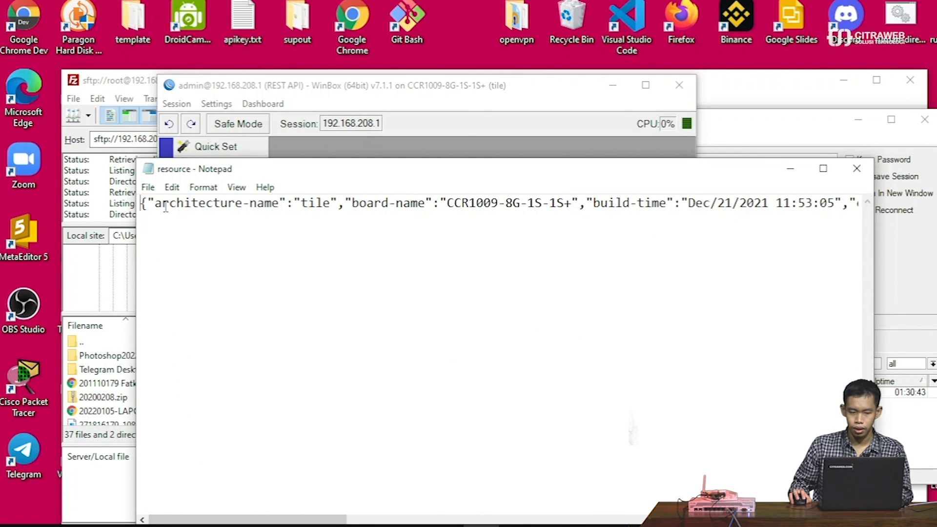
pyautogui.moveTo(165, 207); pyautogui.dragTo(731, 213)
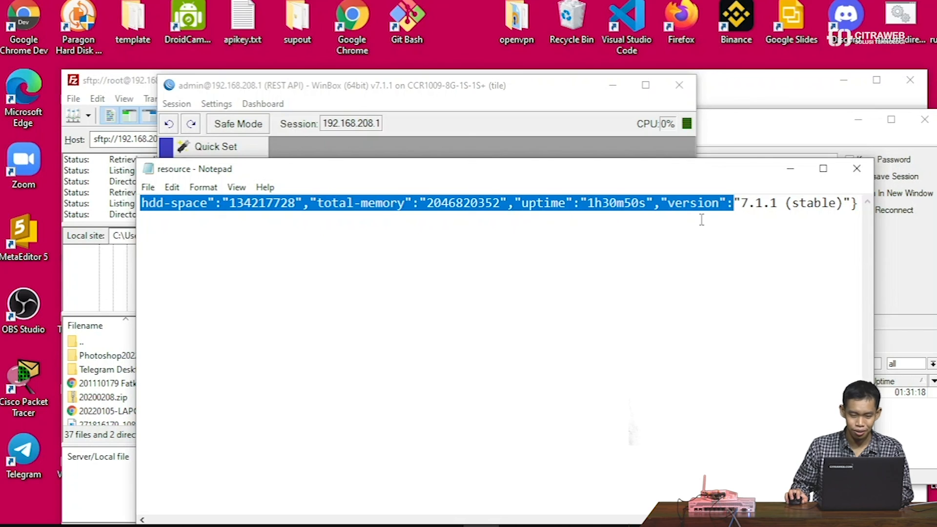
pyautogui.click(856, 168)
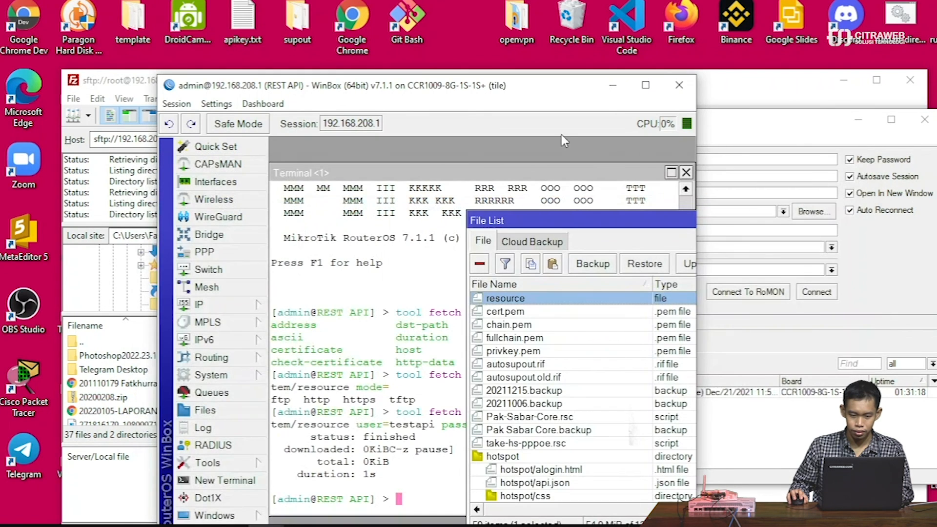
# - Recall the previous fetch command and tab-complete an http-method= parameter
pyautogui.click(645, 85)
pyautogui.moveTo(454, 138); pyautogui.dragTo(860, 234)
pyautogui.click(368, 395)
pyautogui.press('Up')
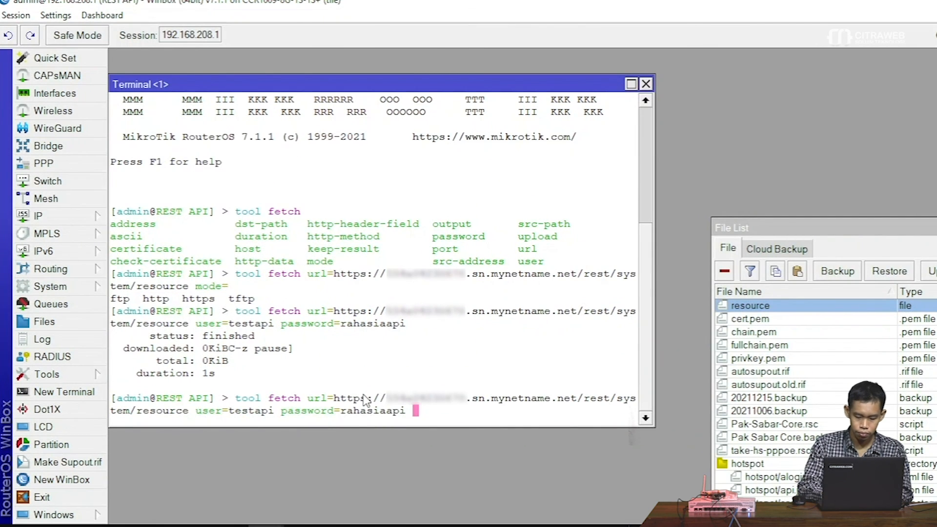
pyautogui.write('me')
pyautogui.press('Tab')
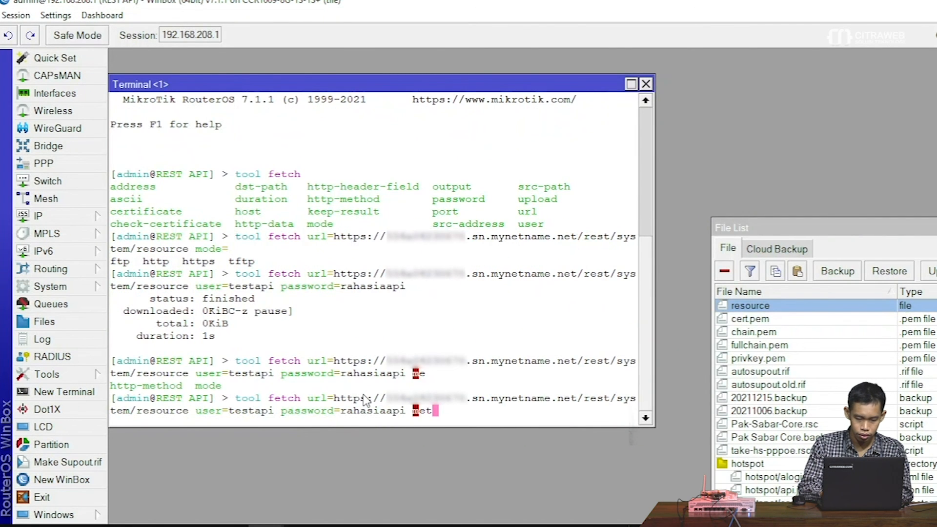
pyautogui.write('t')
pyautogui.press('Tab')
pyautogui.press('Tab')
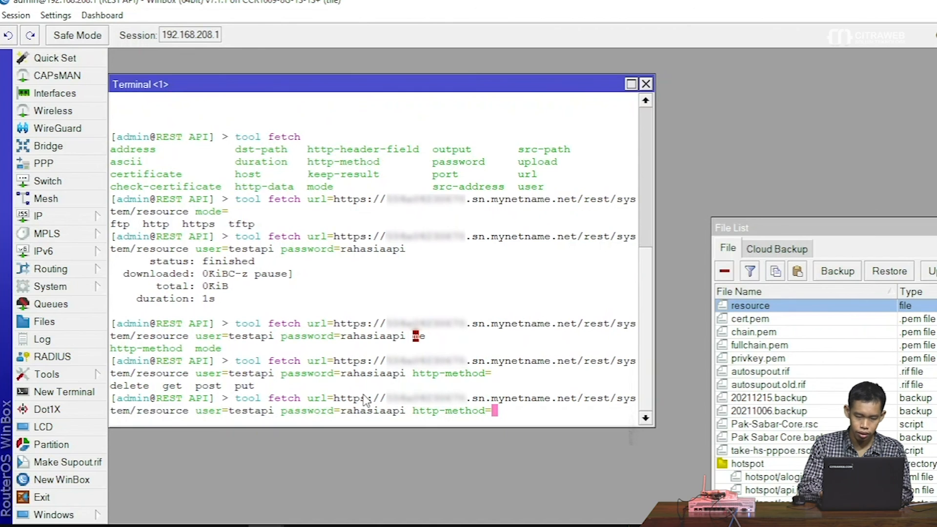